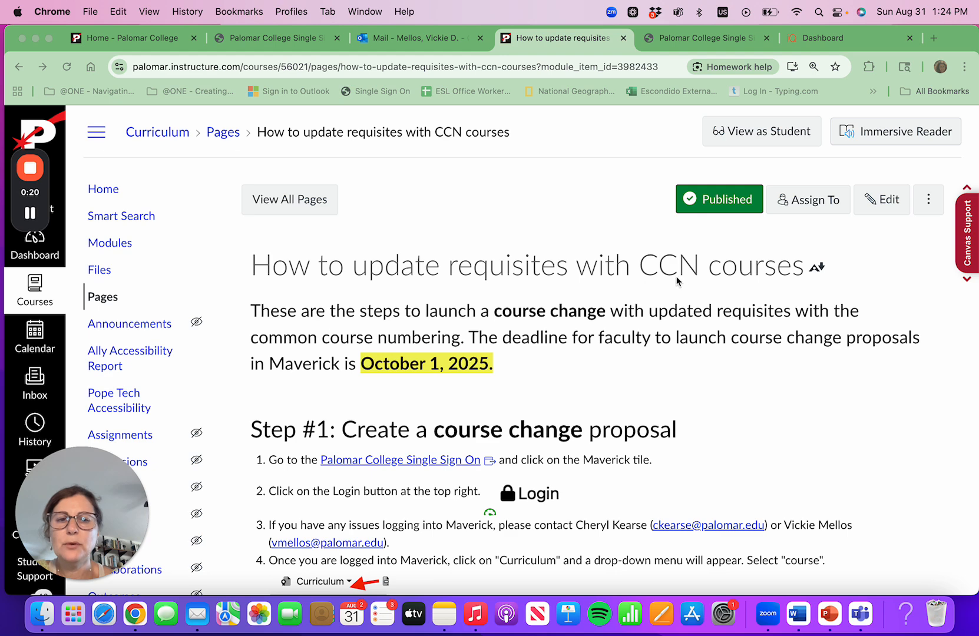
Open Maverick through the Palomar College Single Sign On link in the course change instructions and log in
scroll(677, 276, "down", 1)
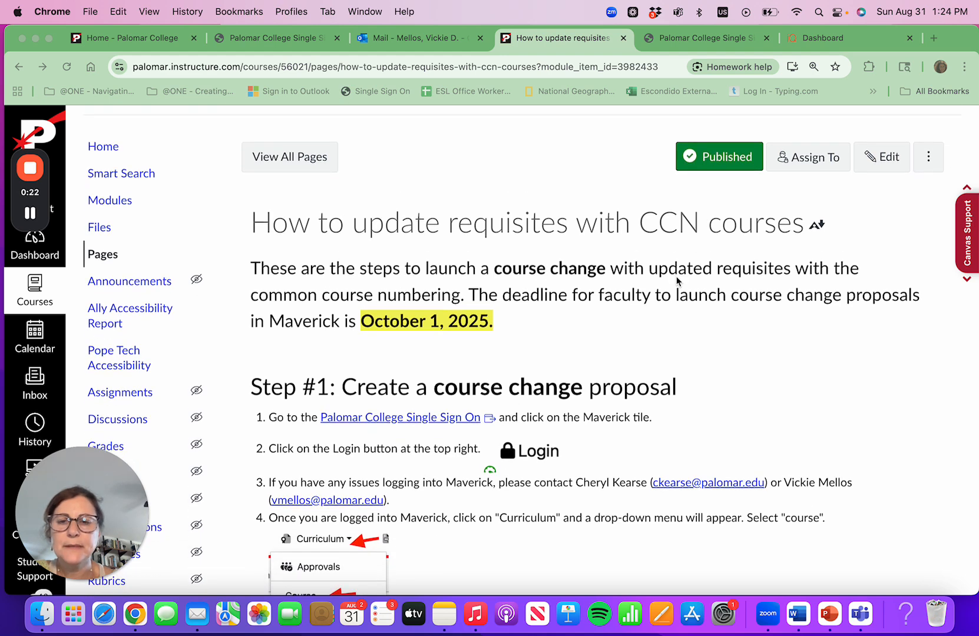
scroll(476, 303, "down", 3)
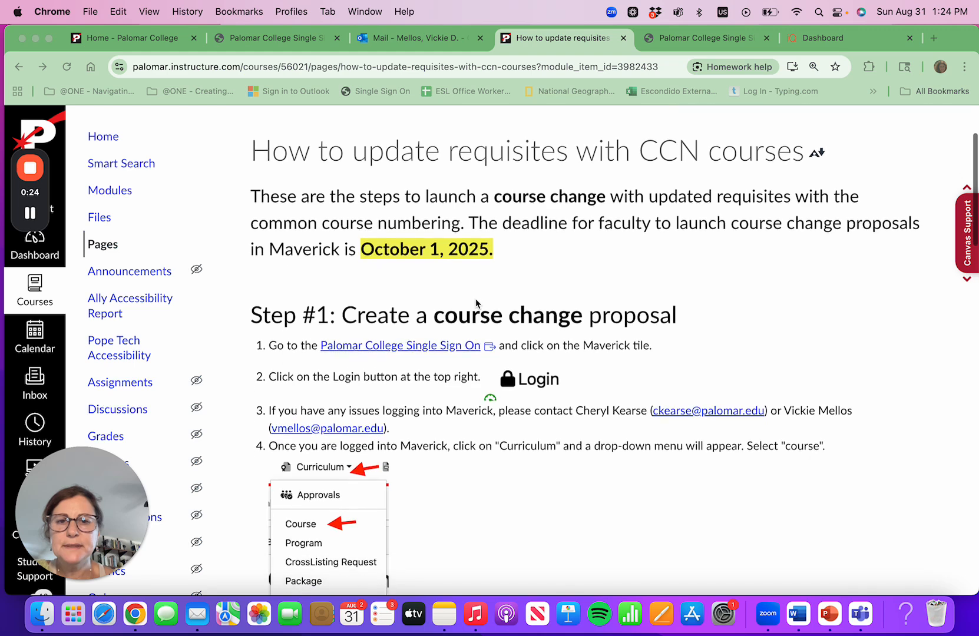
scroll(476, 304, "down", 1)
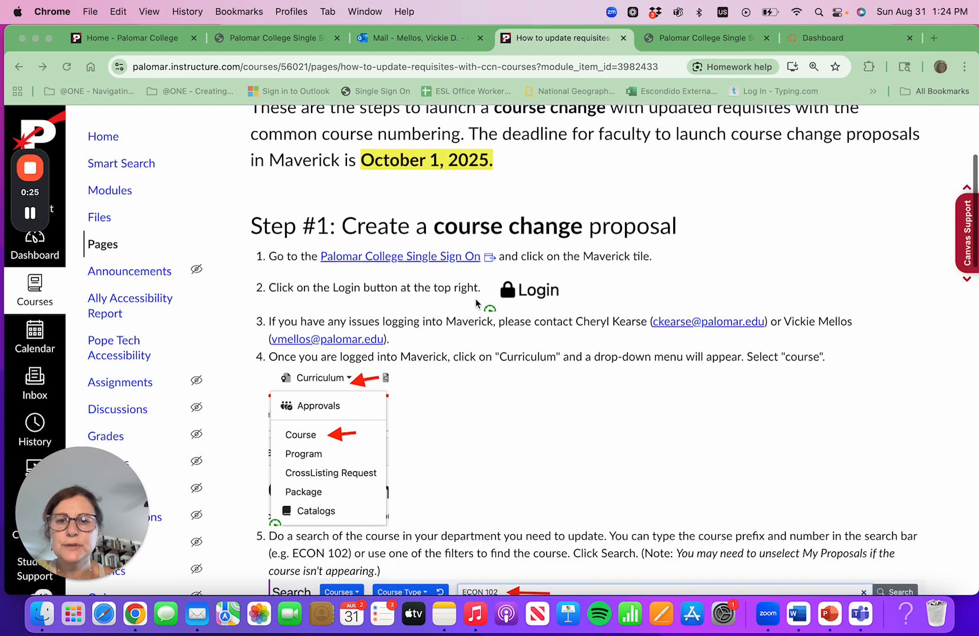
left_click(413, 260)
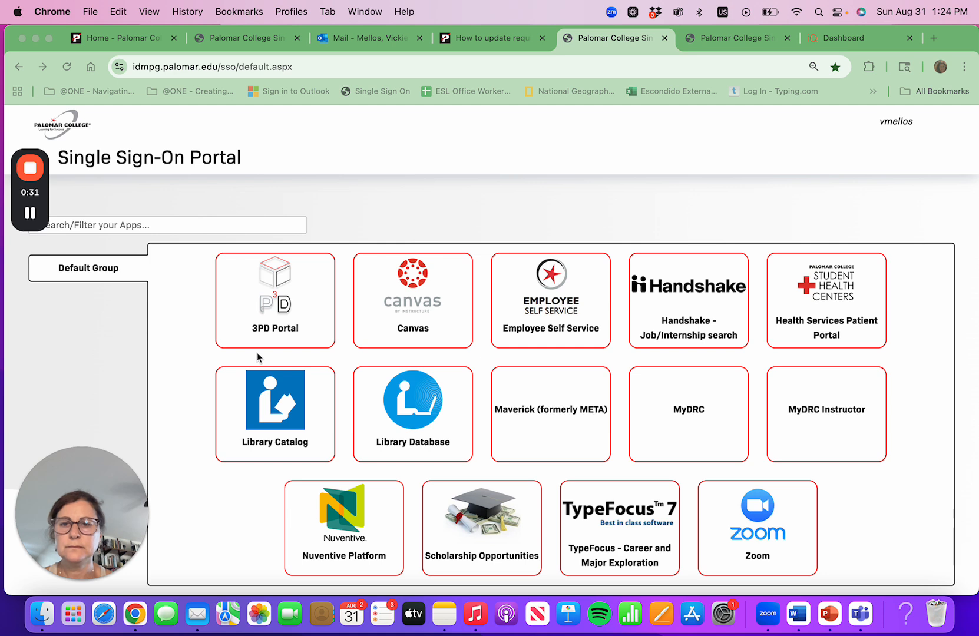
left_click(537, 412)
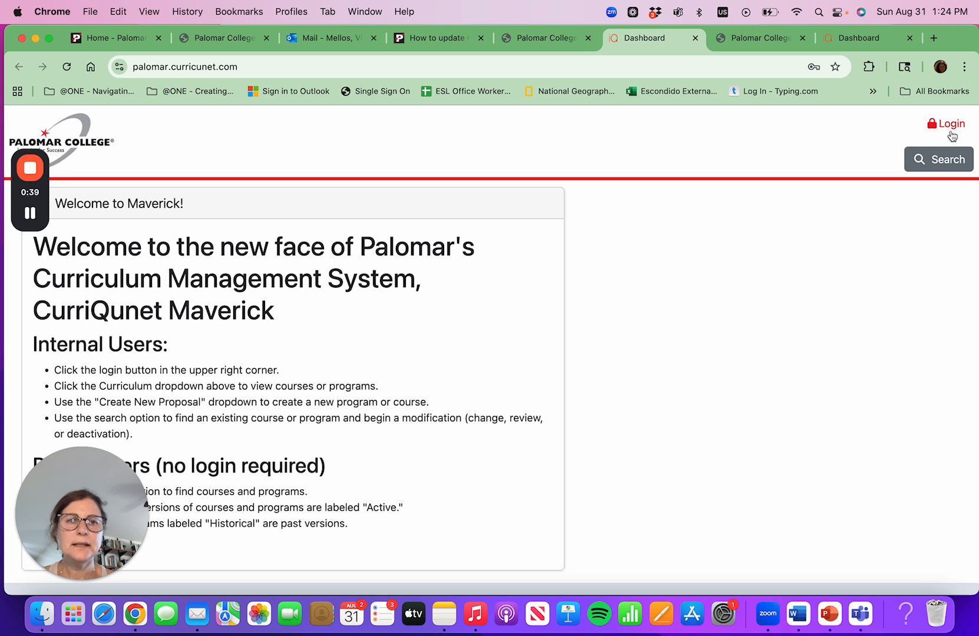
left_click(947, 127)
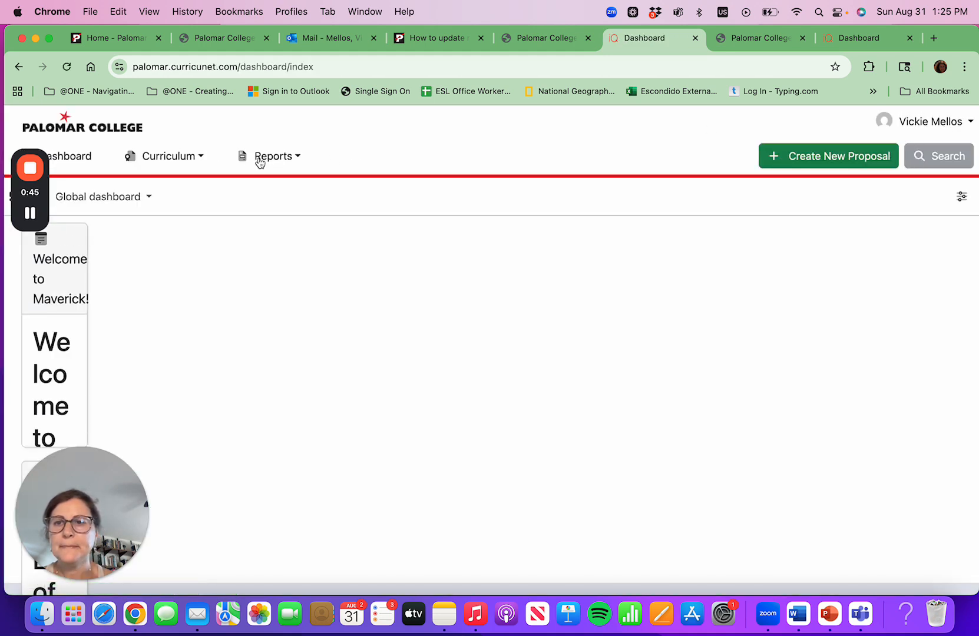
Open the curriculum course listing and search it for ART 295
left_click(201, 157)
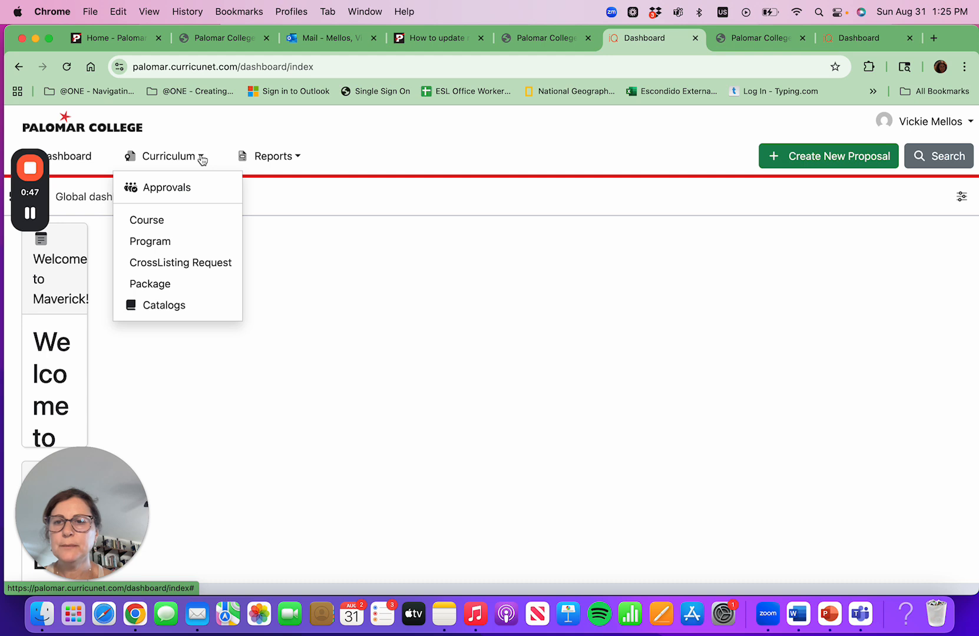
left_click(151, 228)
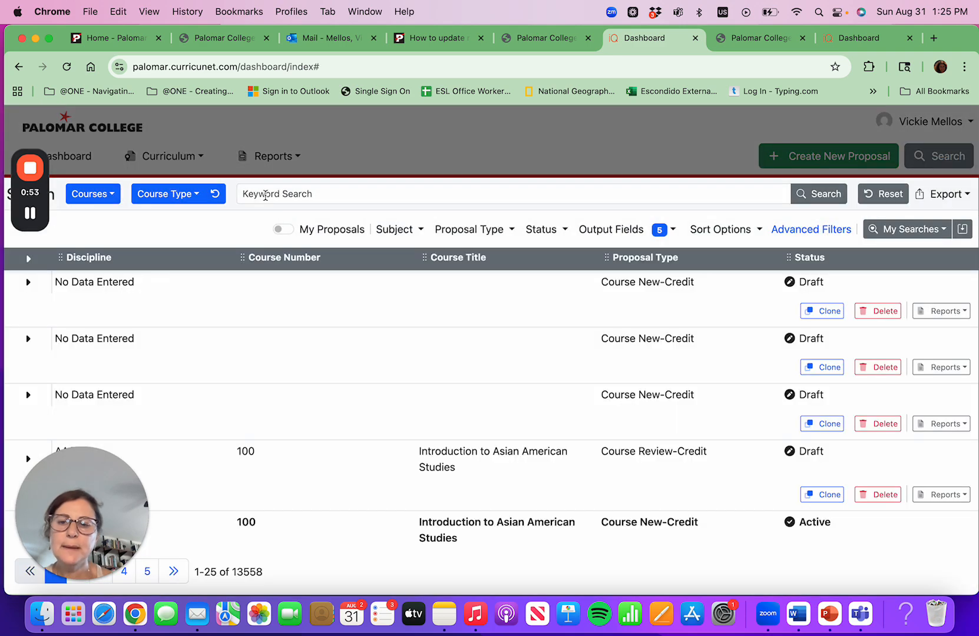
left_click(266, 195)
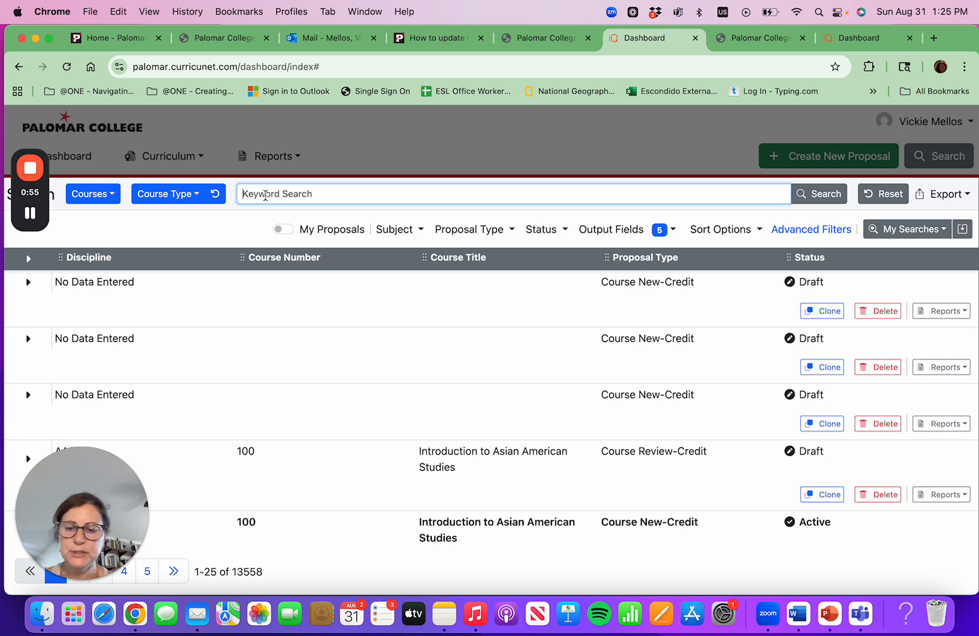
type("ART ")
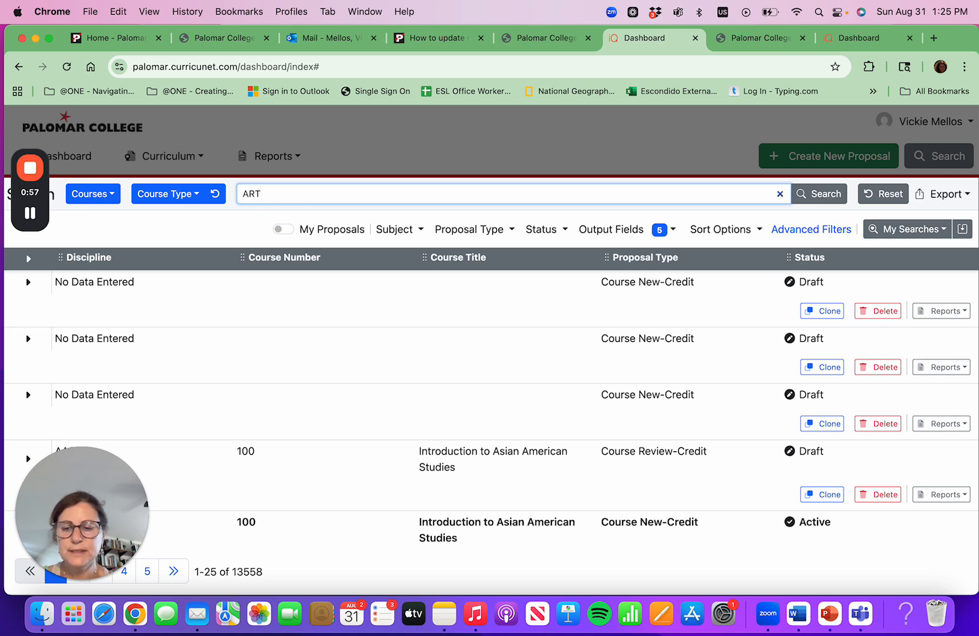
type("295")
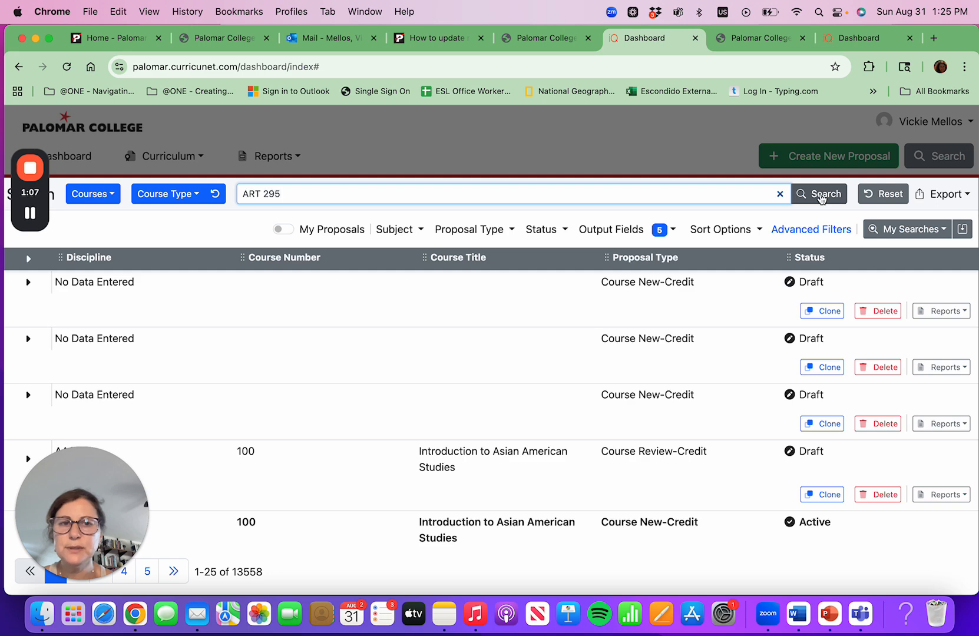
left_click(822, 195)
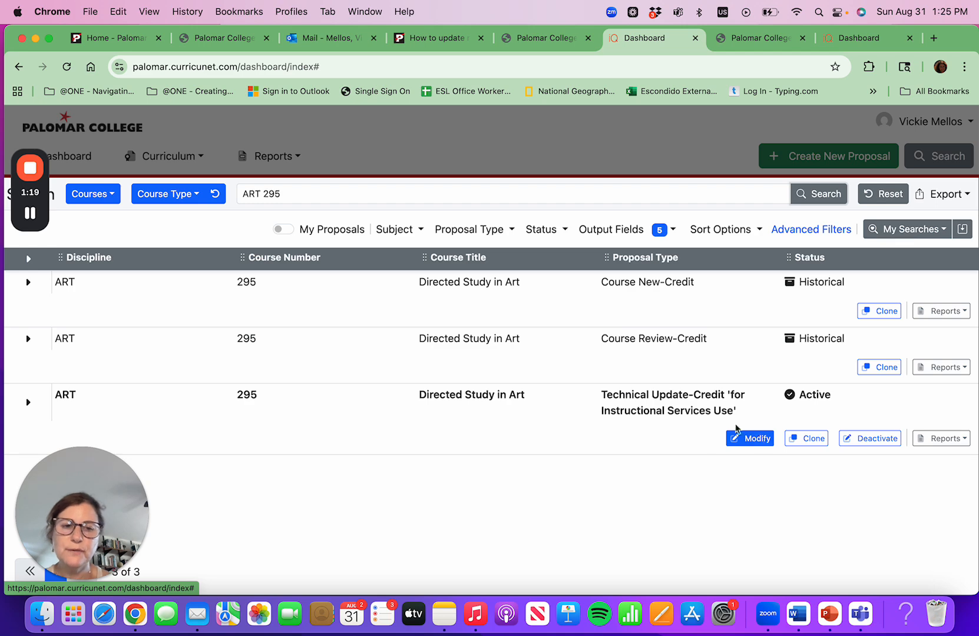
Create a Course Change-Credit proposal from the active version of ART 295
left_click(750, 444)
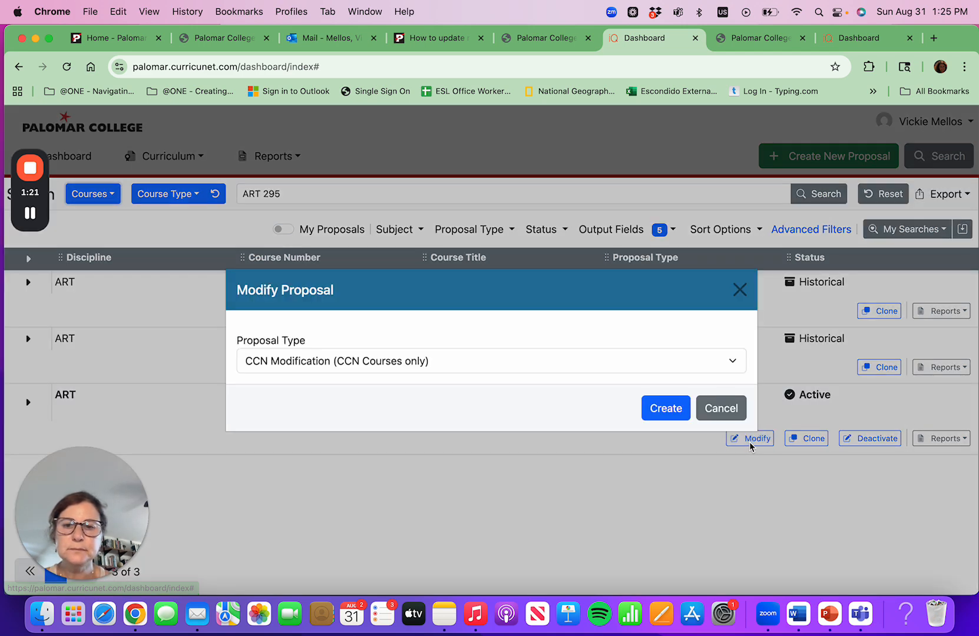
left_click(734, 362)
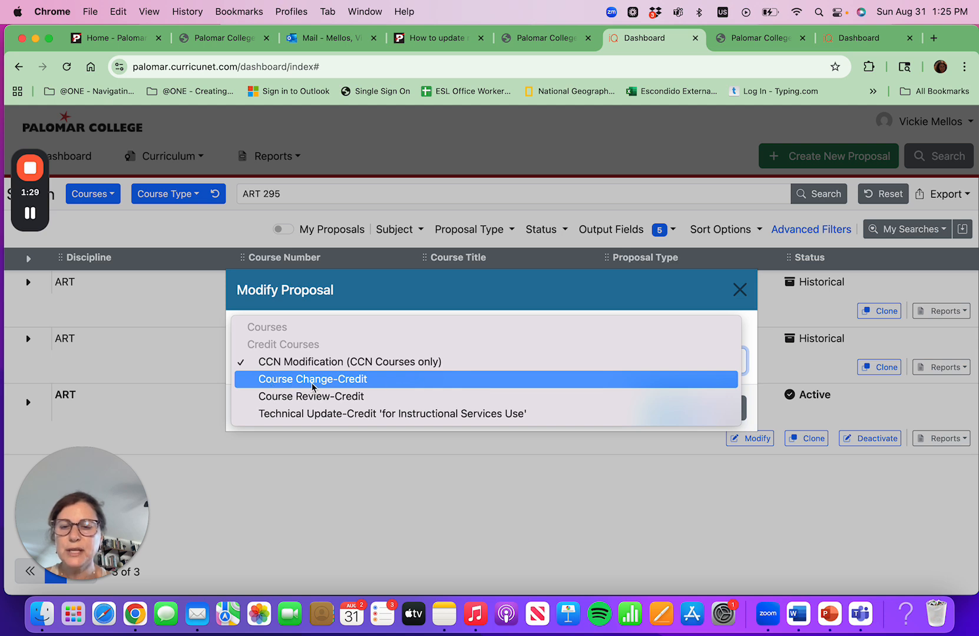
left_click(339, 387)
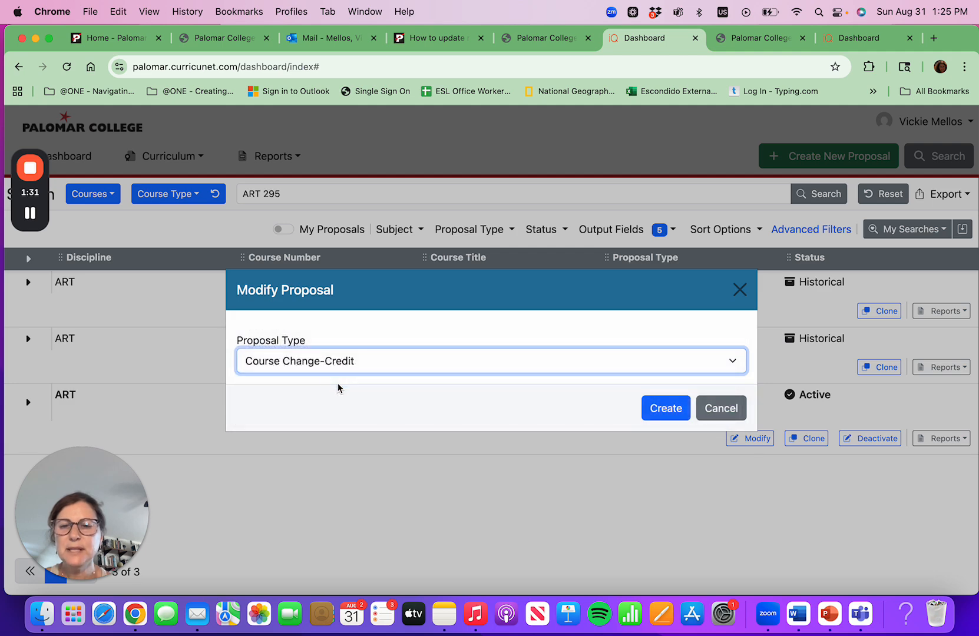
left_click(443, 363)
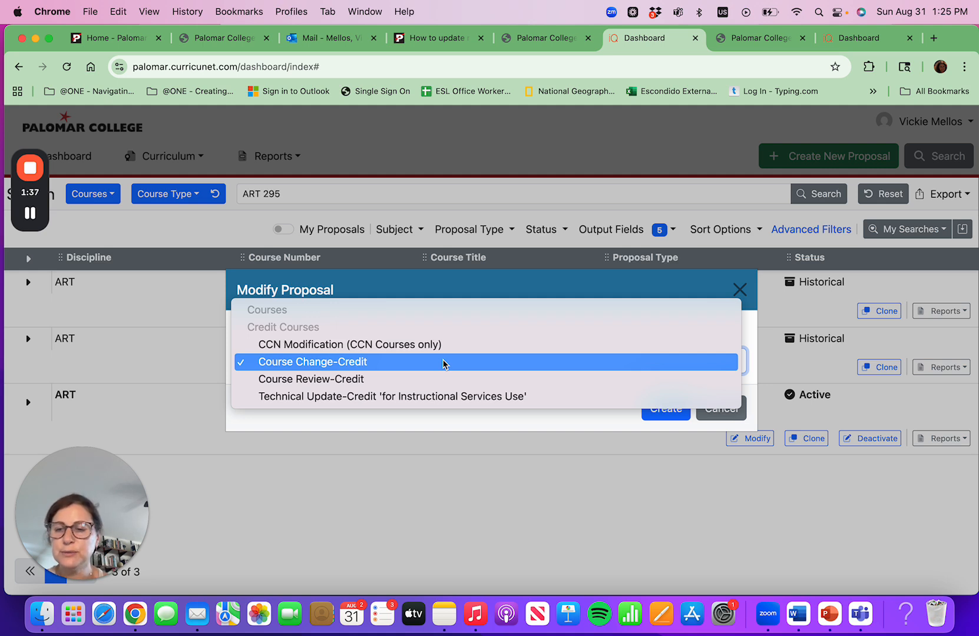
left_click(339, 368)
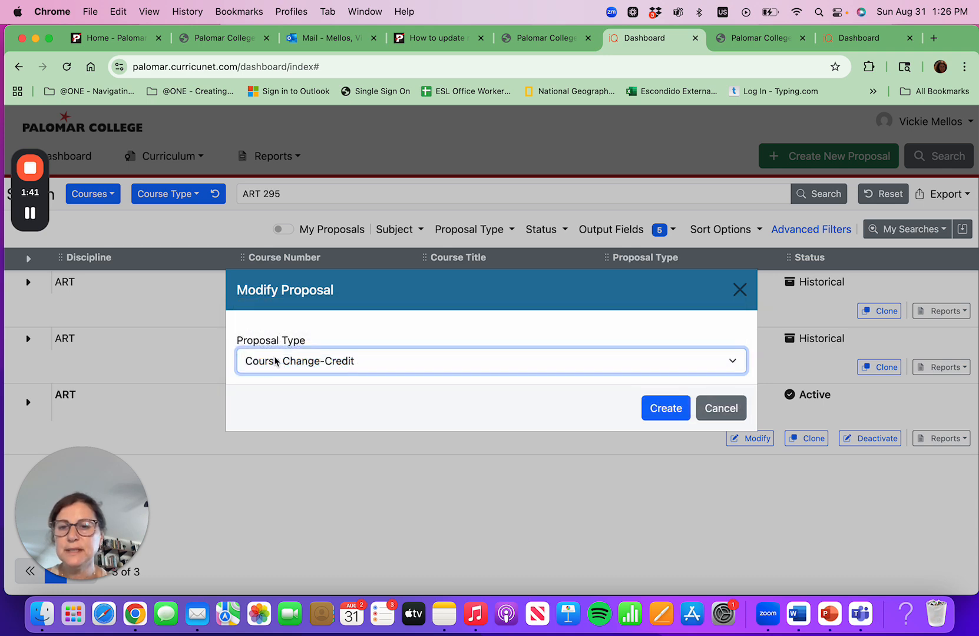
left_click(674, 418)
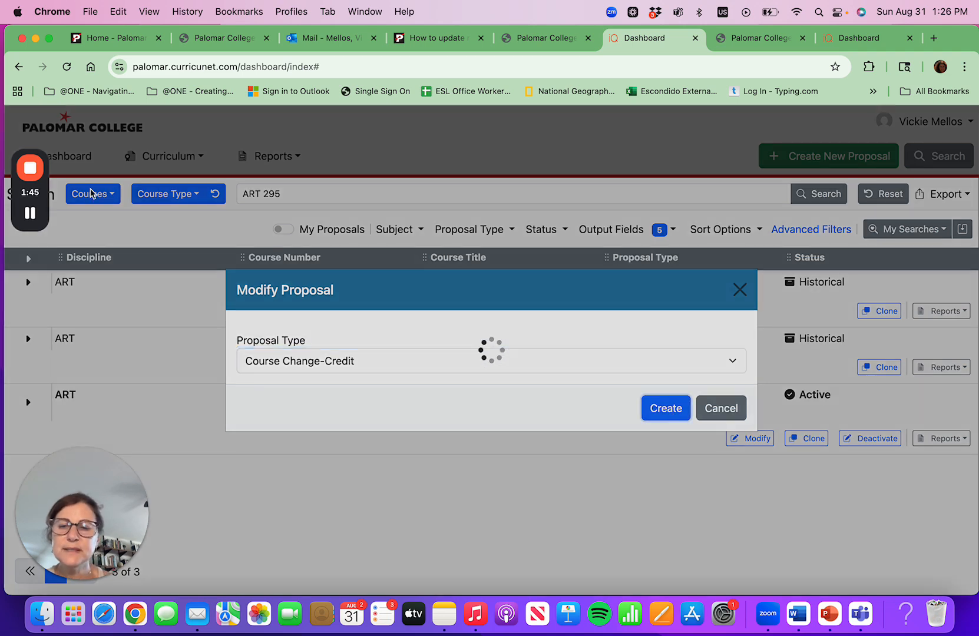
mouse_move(39, 206)
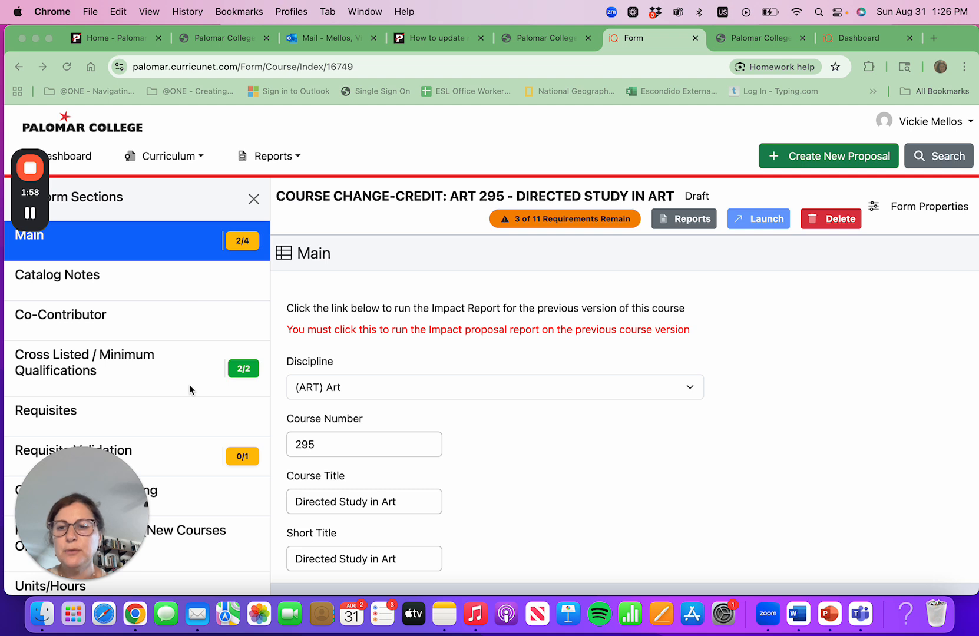
Consult the Main tab guidance on the CCN instructions page and set the ART 295 proposal's semester to Fall Semester 2026
scroll(197, 425, "down", 2)
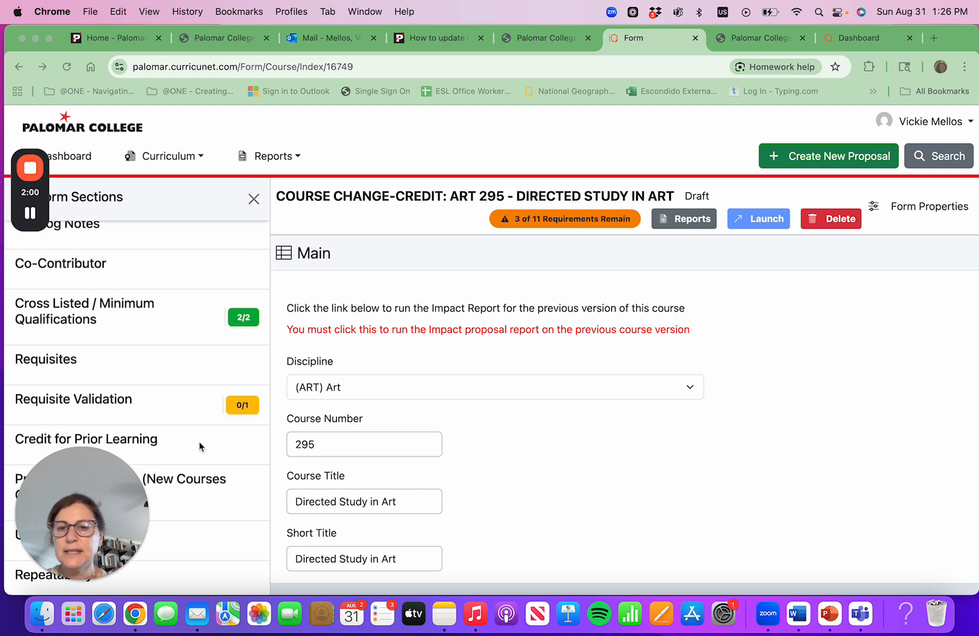
scroll(229, 415, "up", 2)
left_click(428, 38)
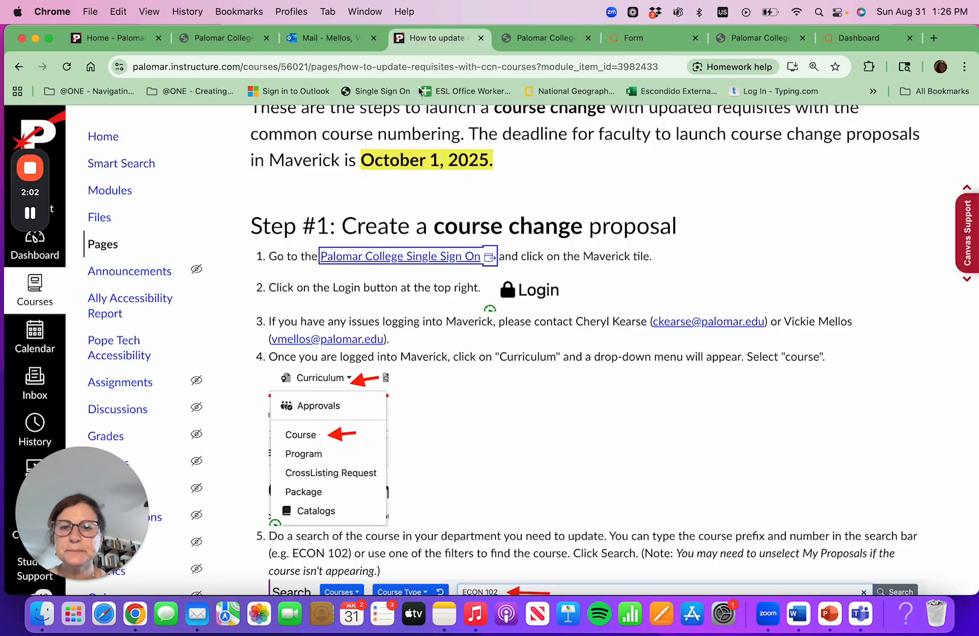
scroll(414, 369, "down", 10)
scroll(414, 369, "down", 3)
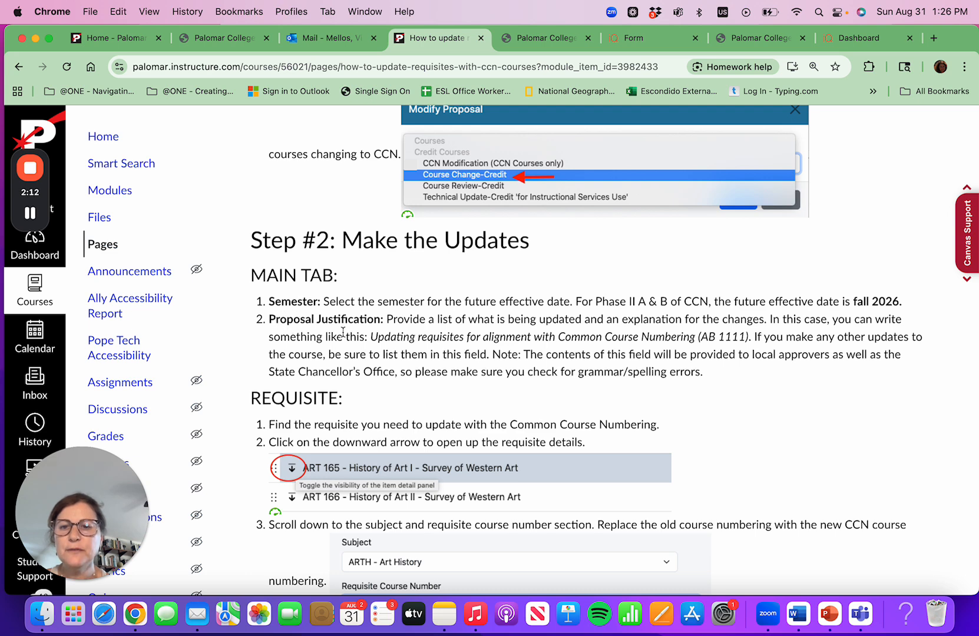
left_click(647, 41)
scroll(507, 409, "down", 5)
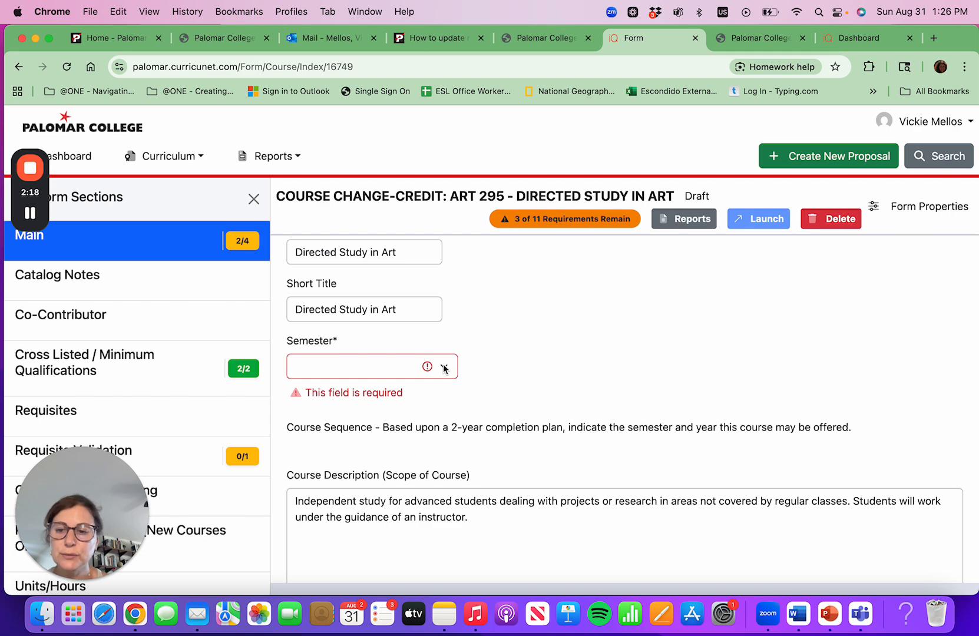
left_click(444, 369)
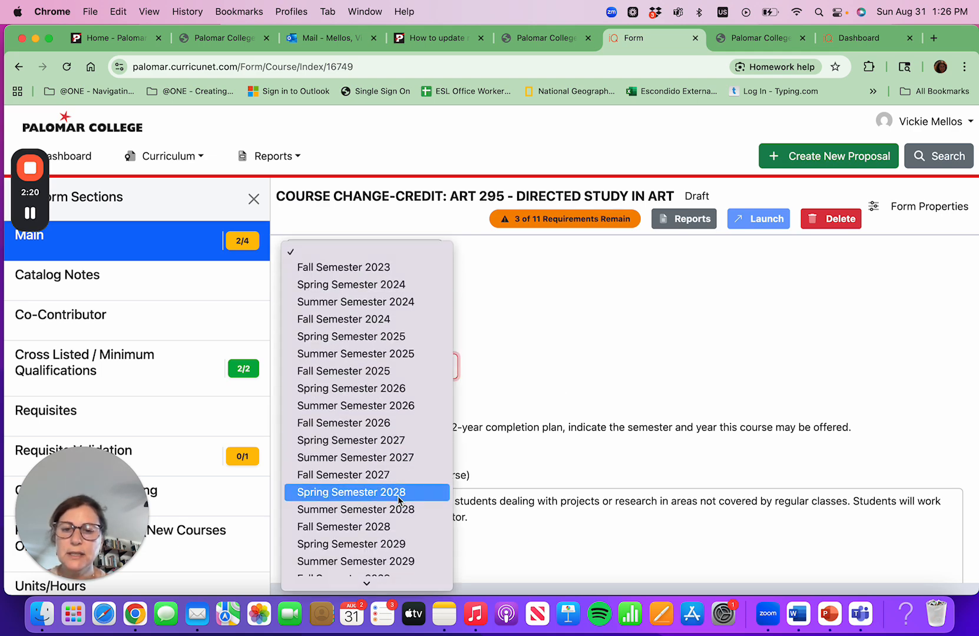
left_click(355, 428)
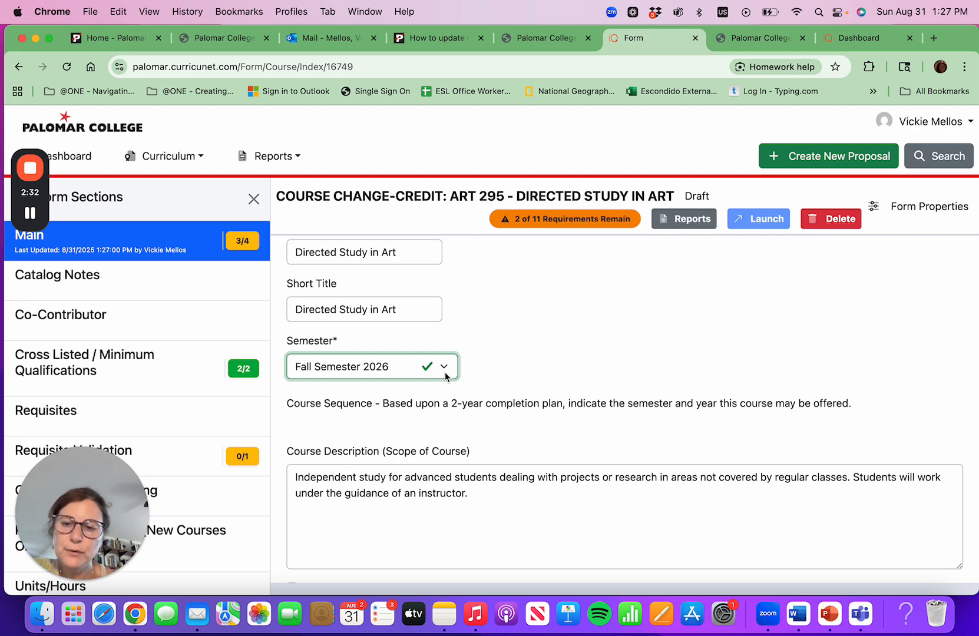
Enter "Updating perquisites with Common Course Numbering (AB 1111)" as the Proposal Justification of the ART 295 proposal
scroll(464, 403, "down", 3)
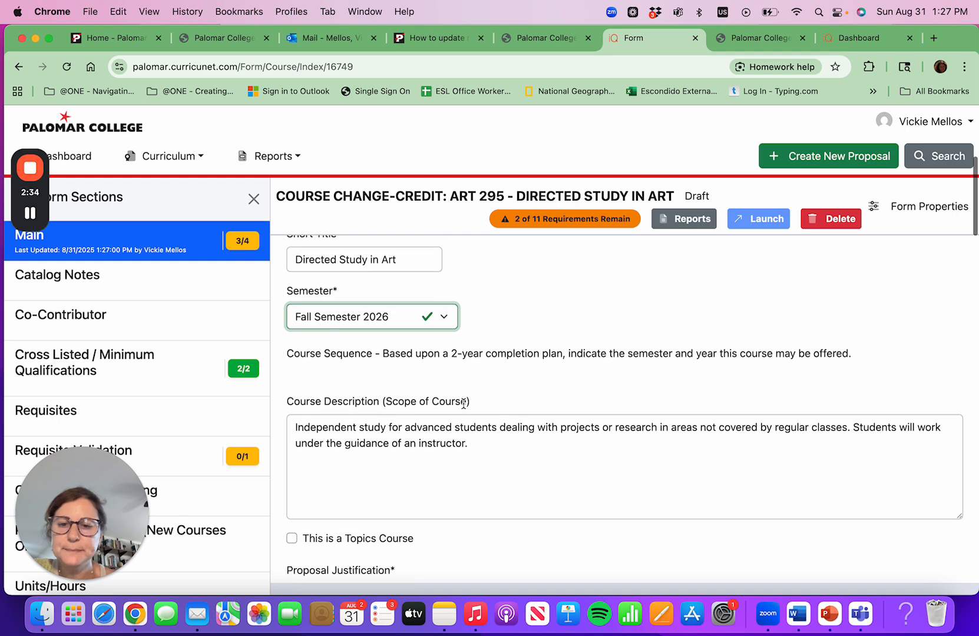
scroll(464, 403, "down", 8)
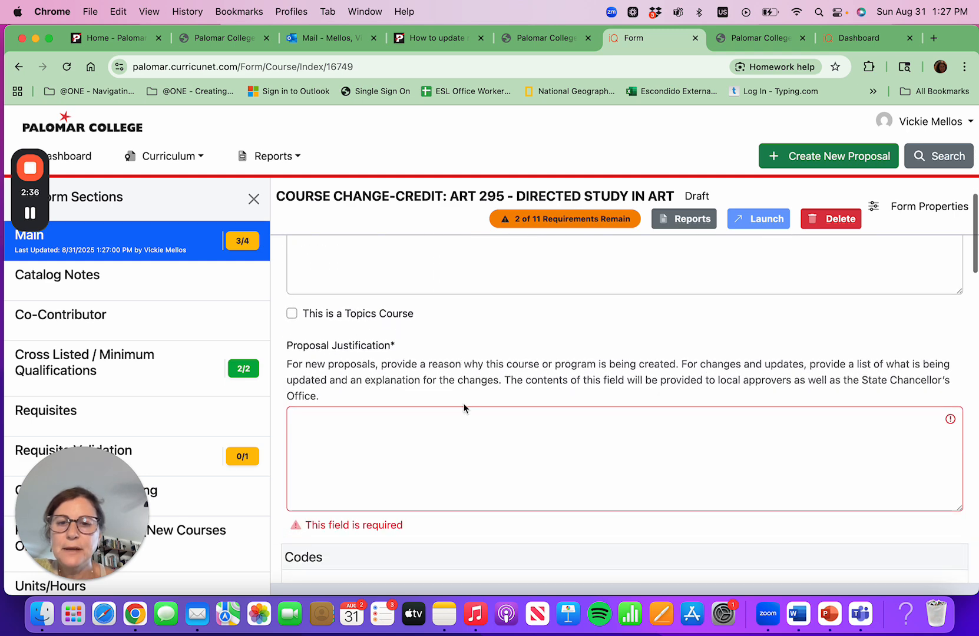
left_click(352, 449)
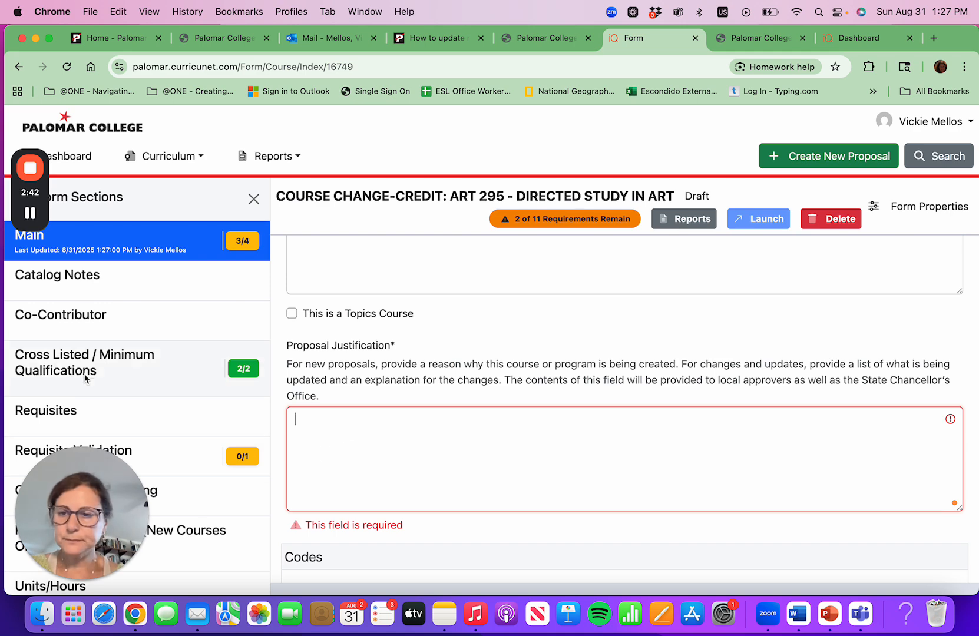
left_click(29, 215)
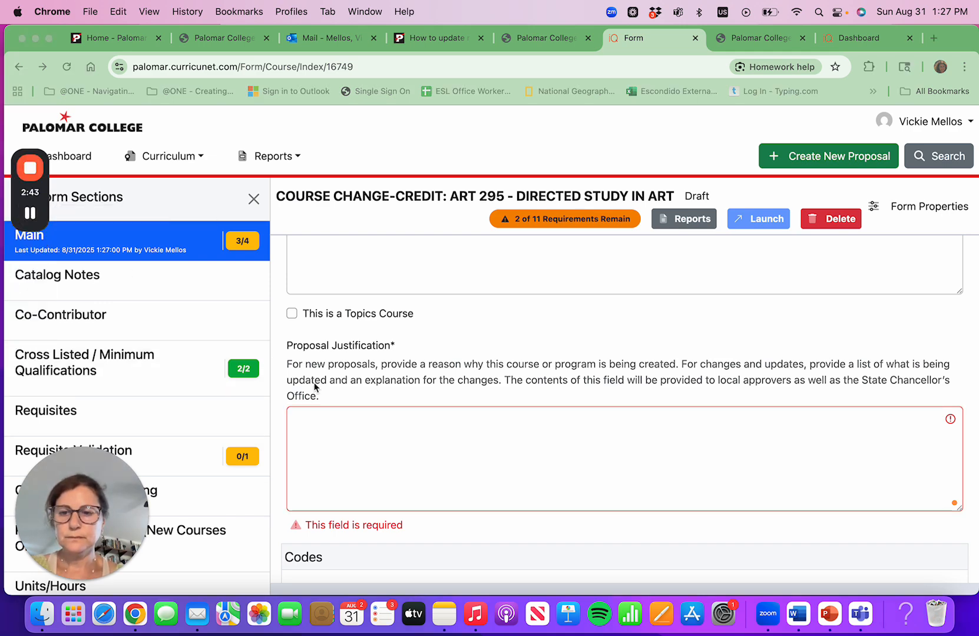
left_click(347, 433)
type("Updatin")
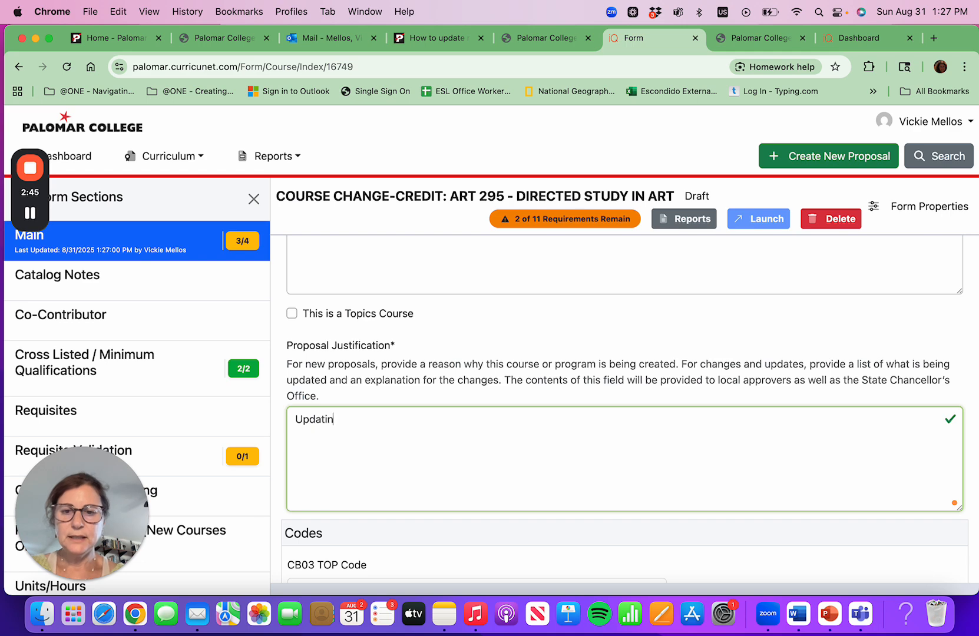
type("g pre")
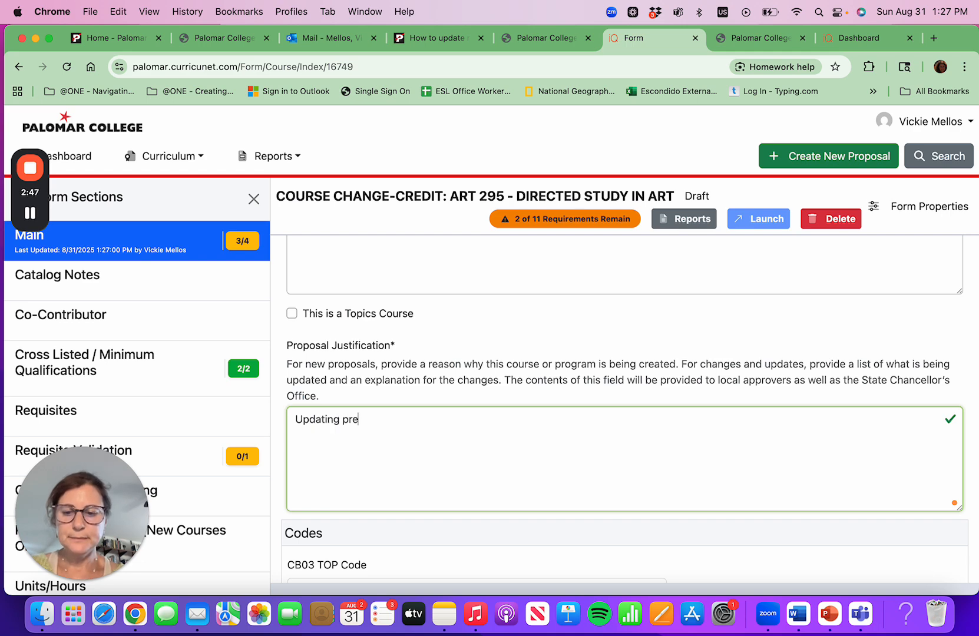
type("quisite")
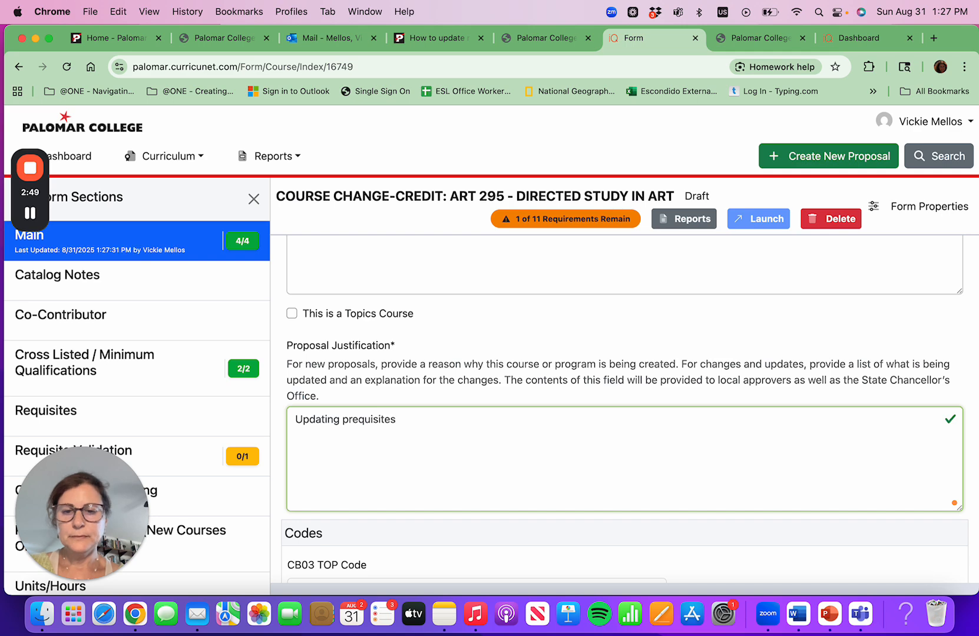
type("s ")
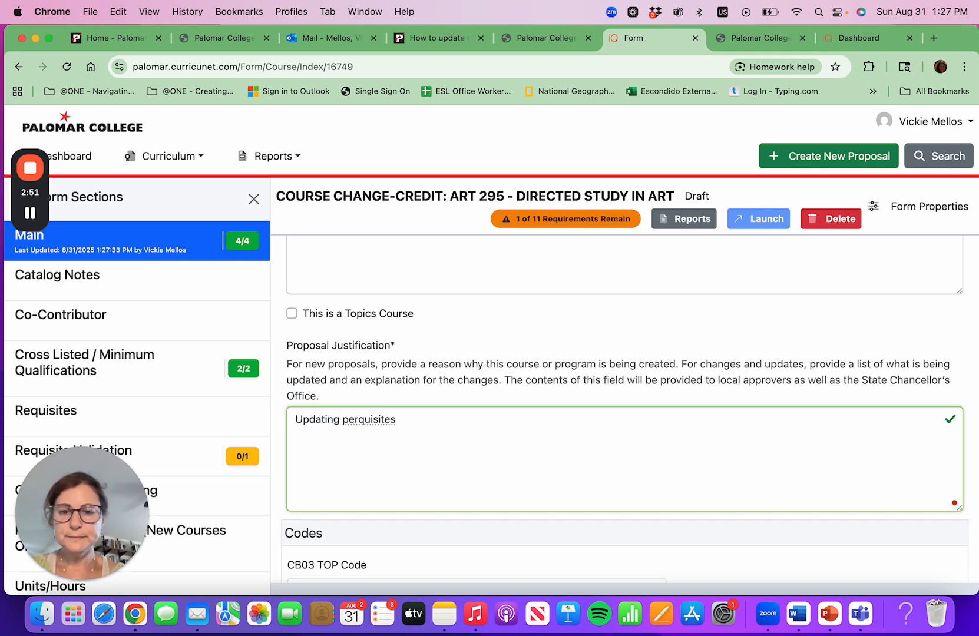
type("with C")
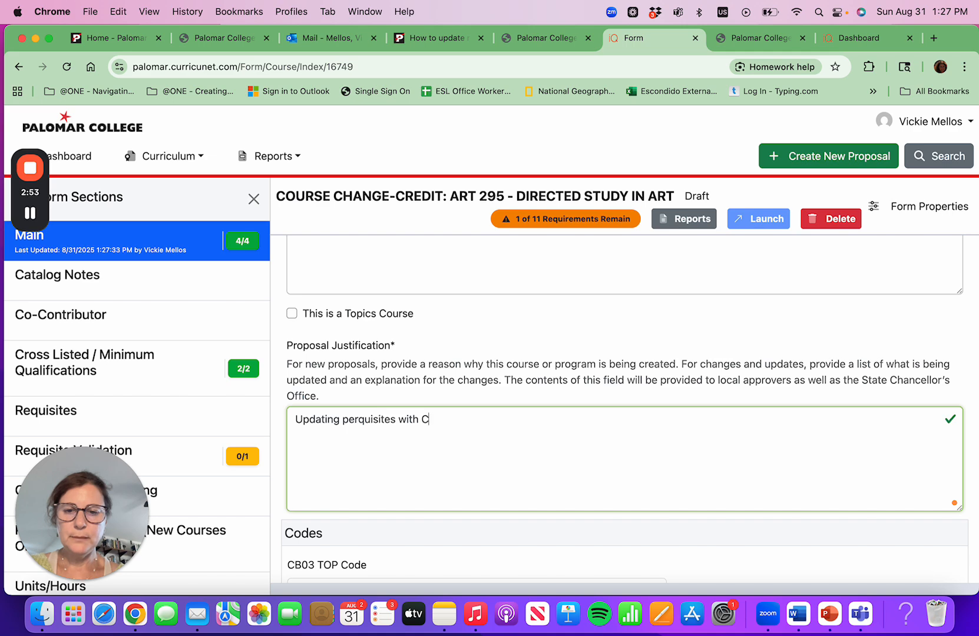
type("ommon Course ")
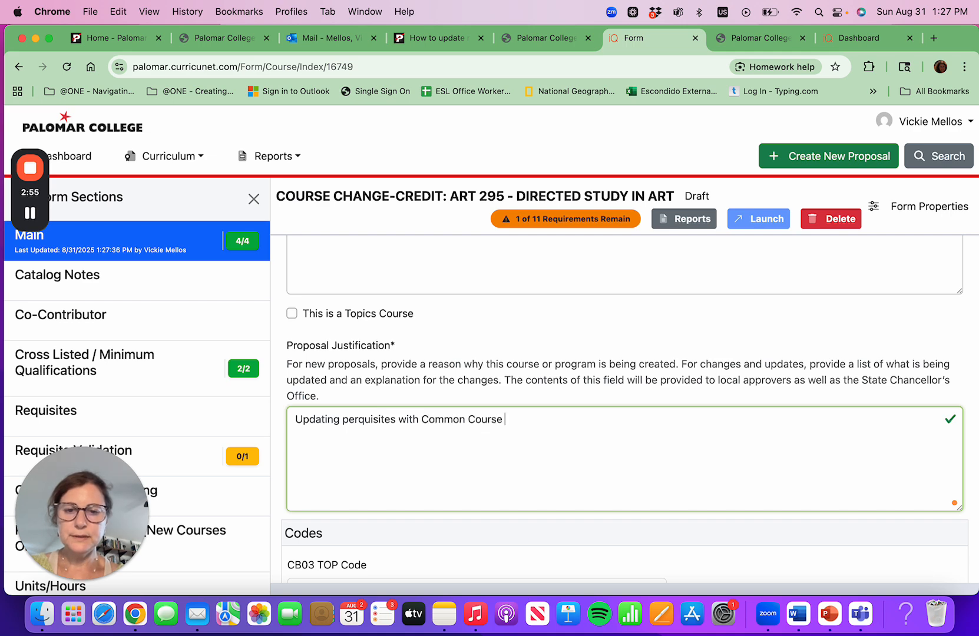
type("Numbering")
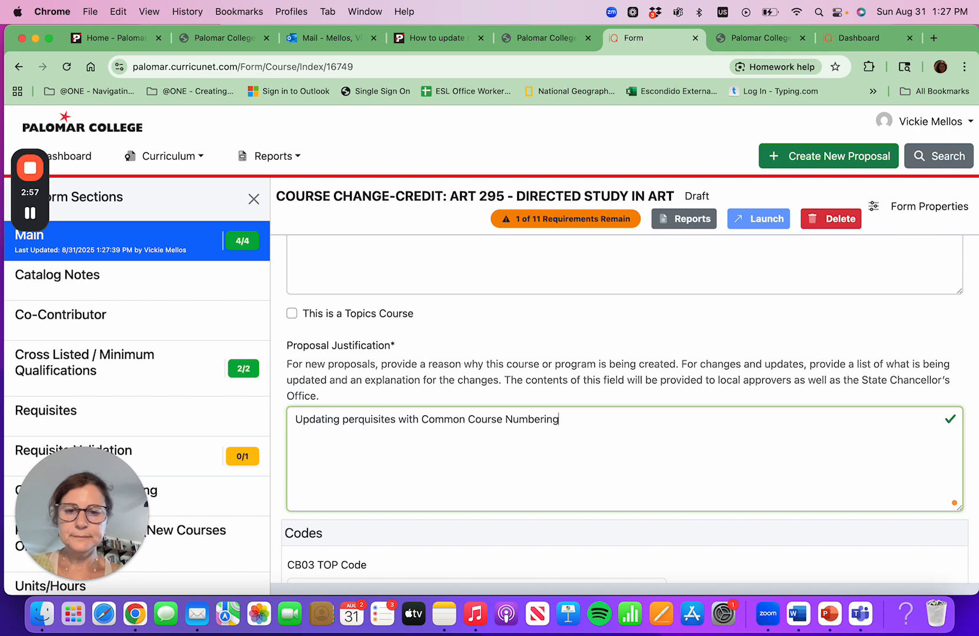
type(" (AB 1111")
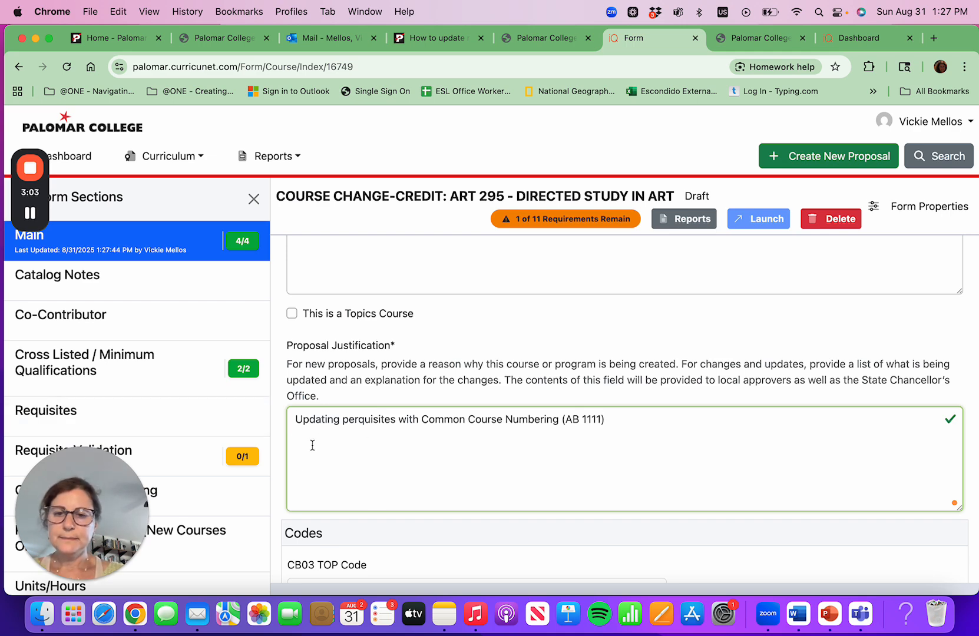
scroll(312, 445, "down", 1)
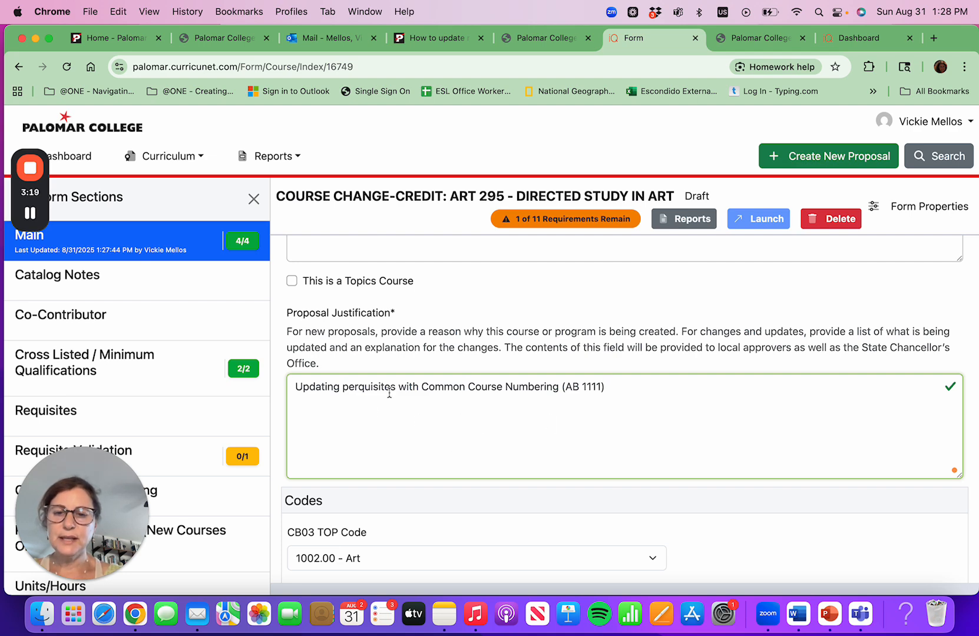
scroll(408, 409, "down", 1)
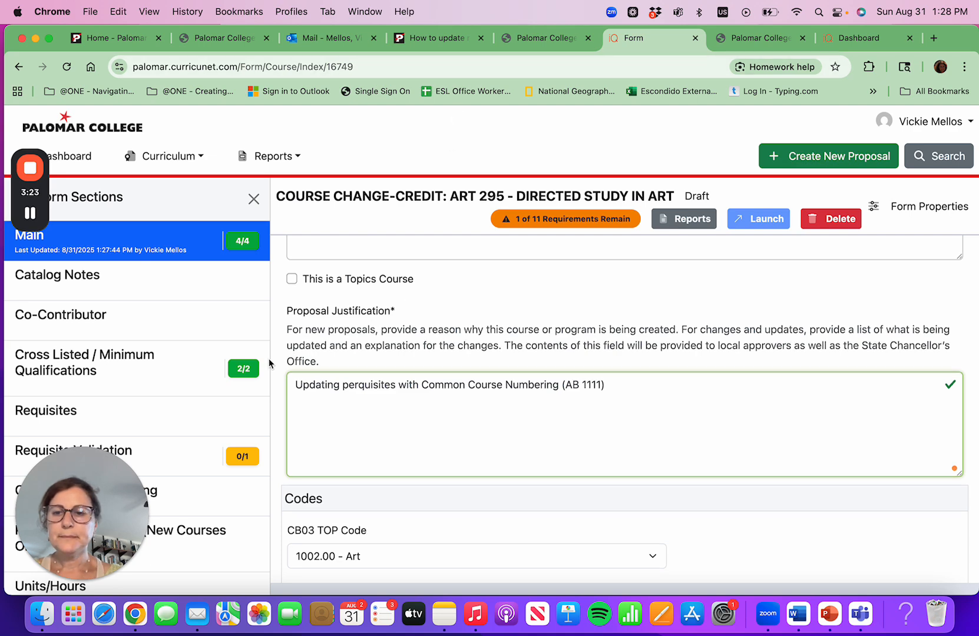
In the Requisites section, replace the ART 165 prerequisite with ARTH C1100 - Survey of Art from Prehistory to the Medieval Era, under subject ARTH - Art History
left_click(180, 402)
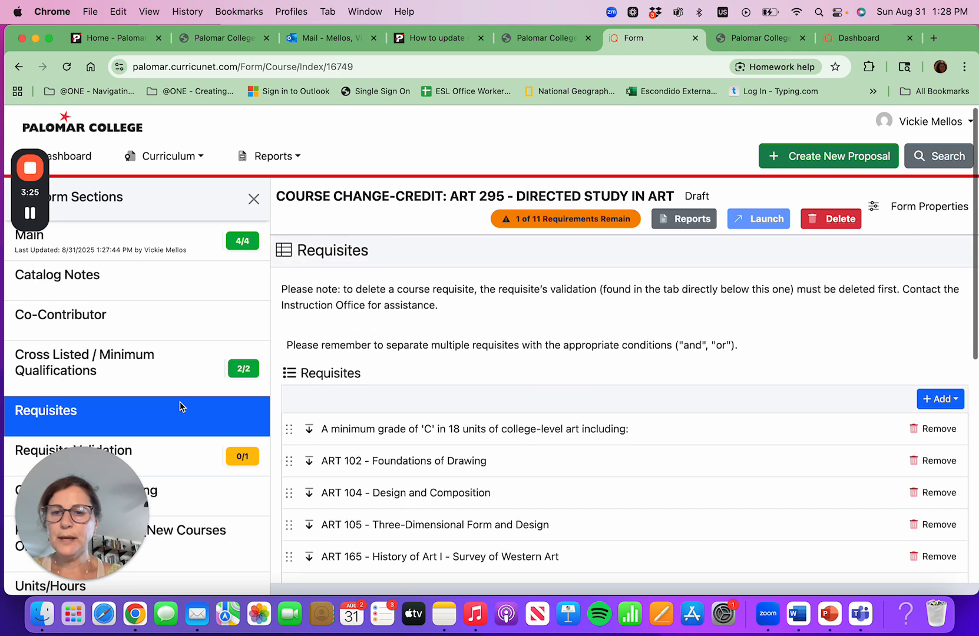
scroll(332, 409, "down", 2)
scroll(333, 411, "down", 1)
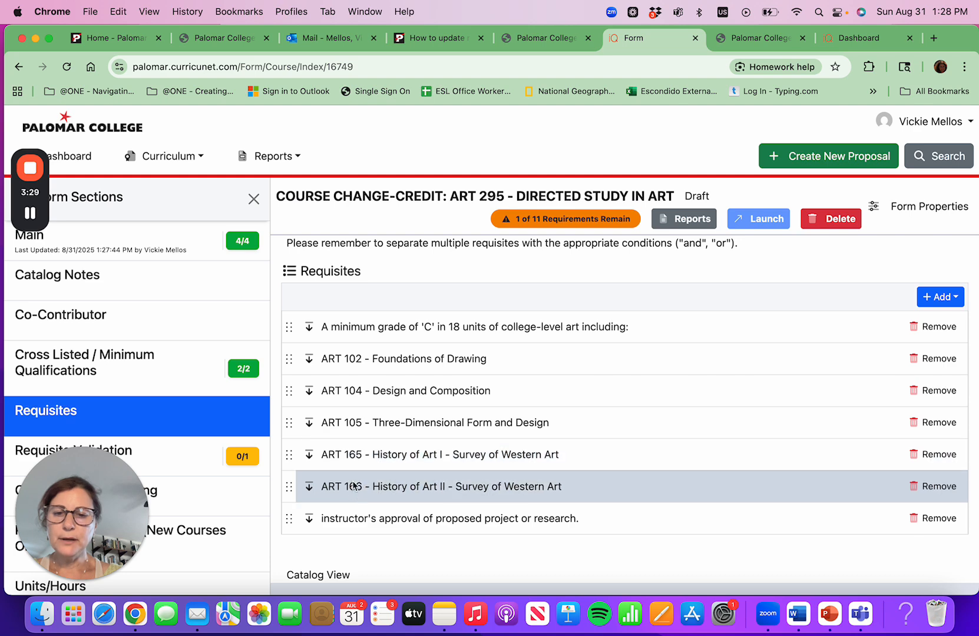
scroll(352, 474, "down", 2)
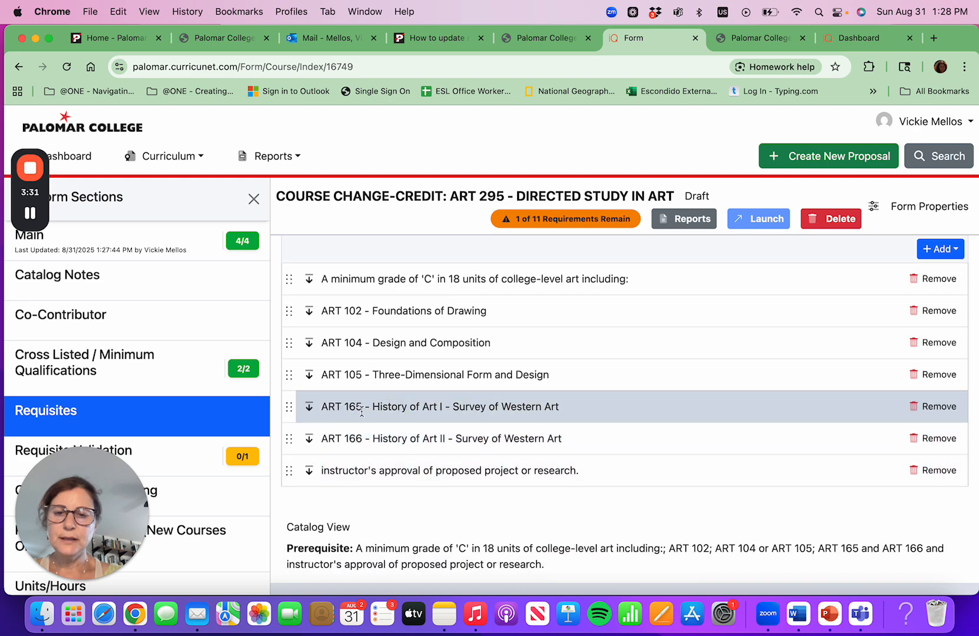
scroll(336, 422, "down", 2)
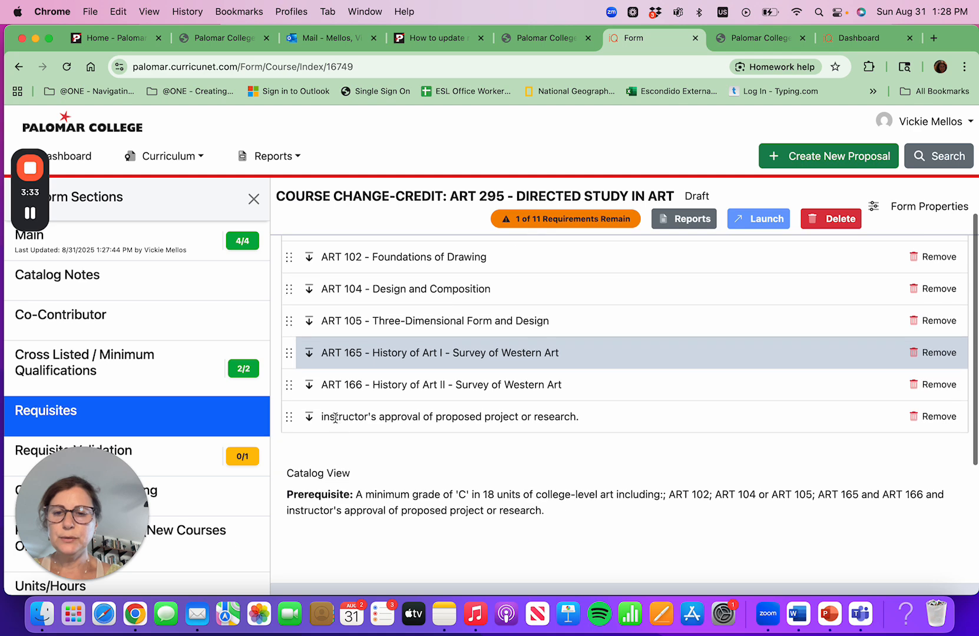
left_click(310, 355)
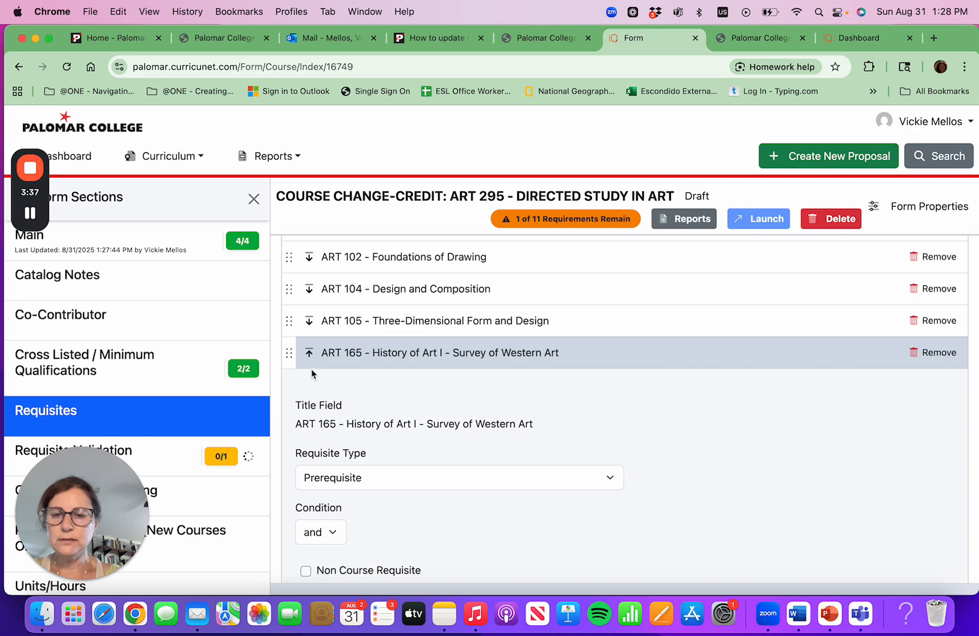
scroll(322, 377, "down", 5)
scroll(330, 384, "down", 5)
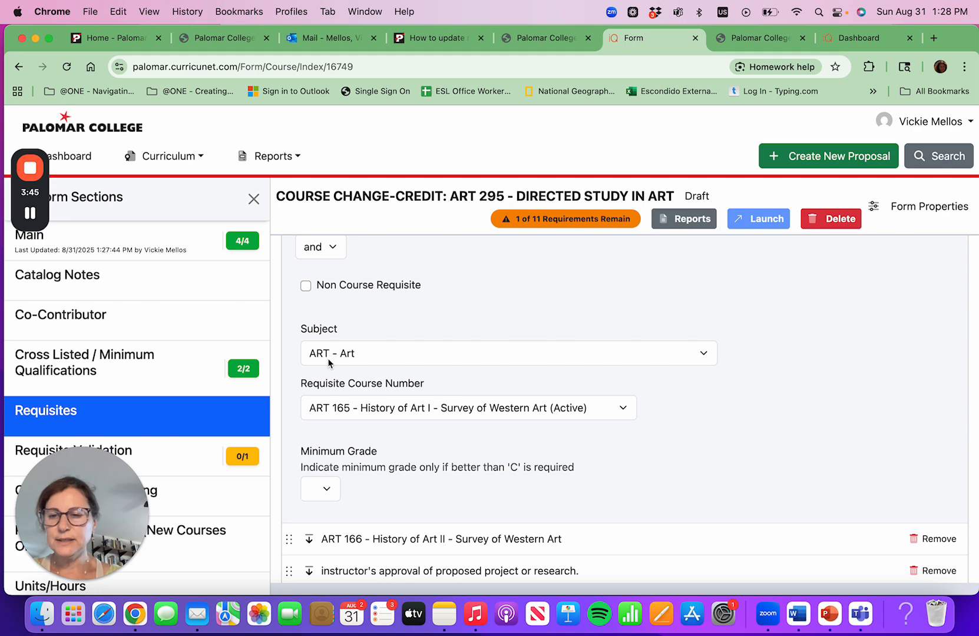
left_click(703, 353)
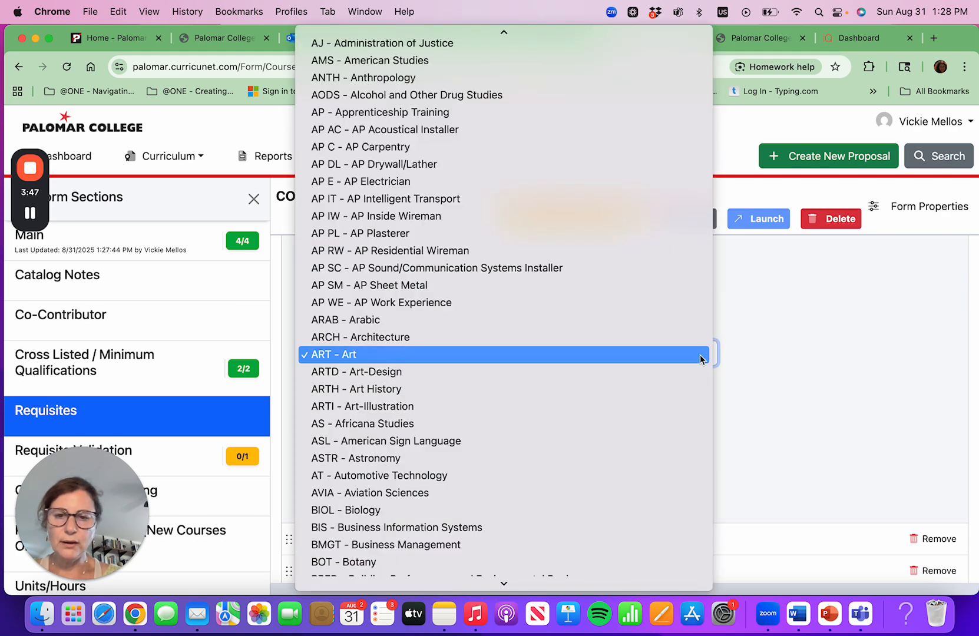
left_click(659, 396)
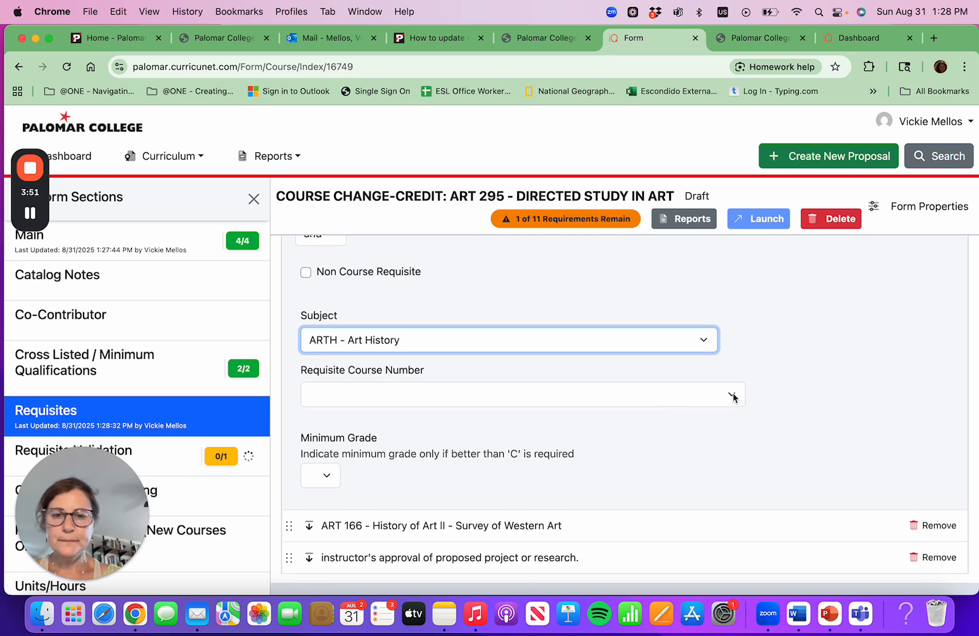
left_click(733, 395)
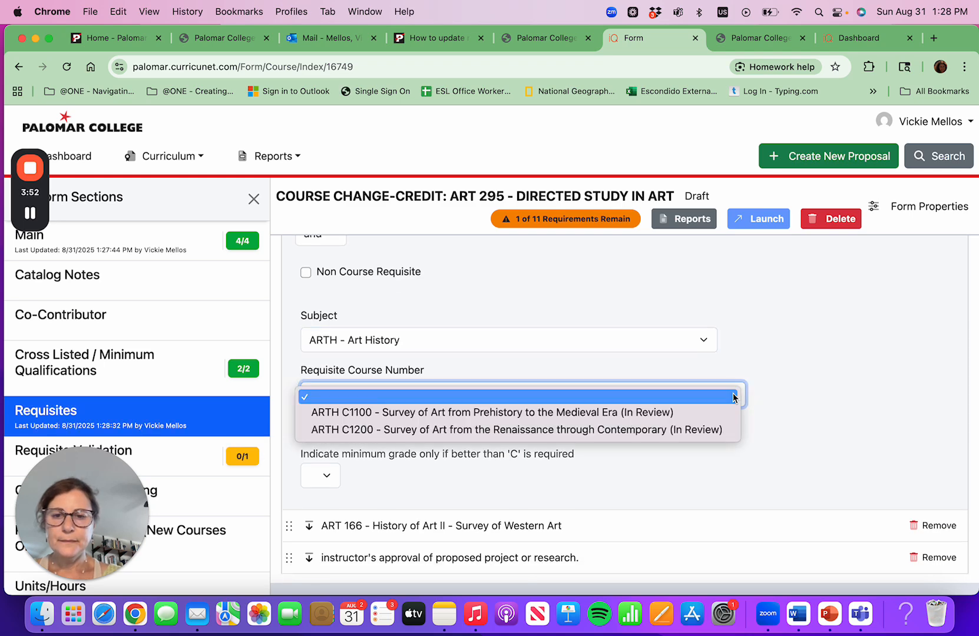
left_click(695, 414)
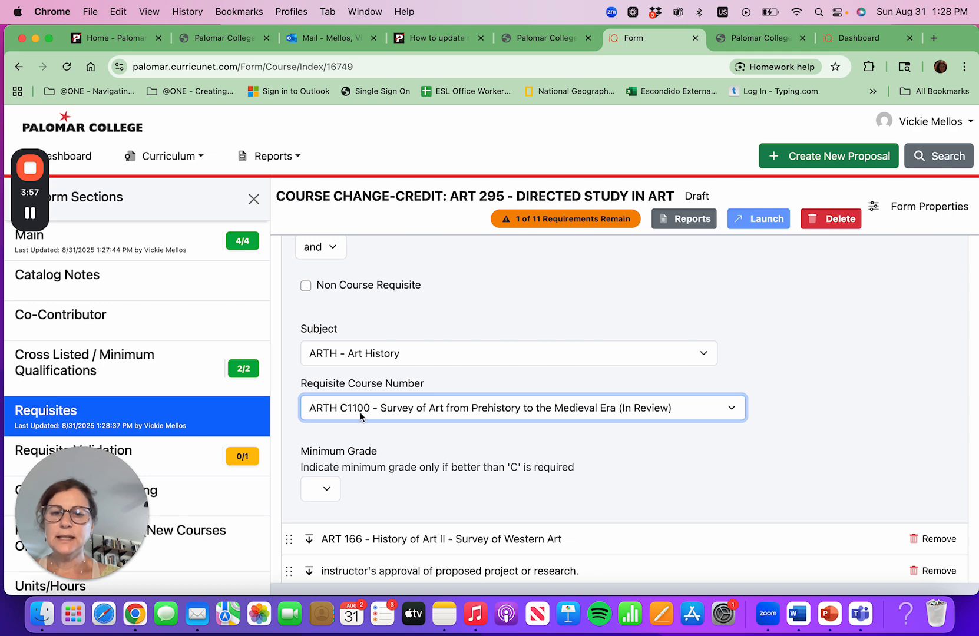
scroll(360, 417, "up", 5)
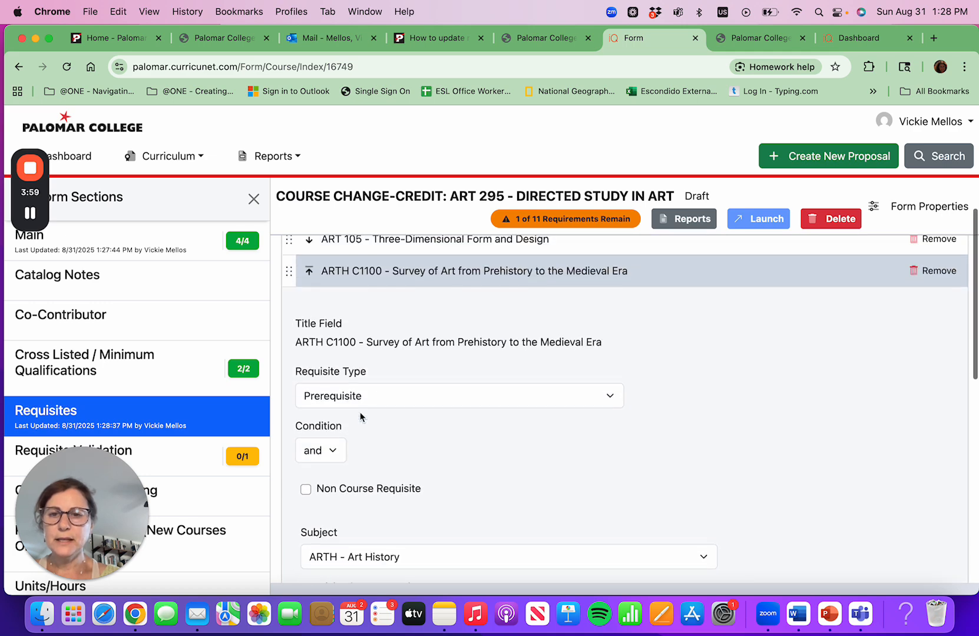
left_click(309, 272)
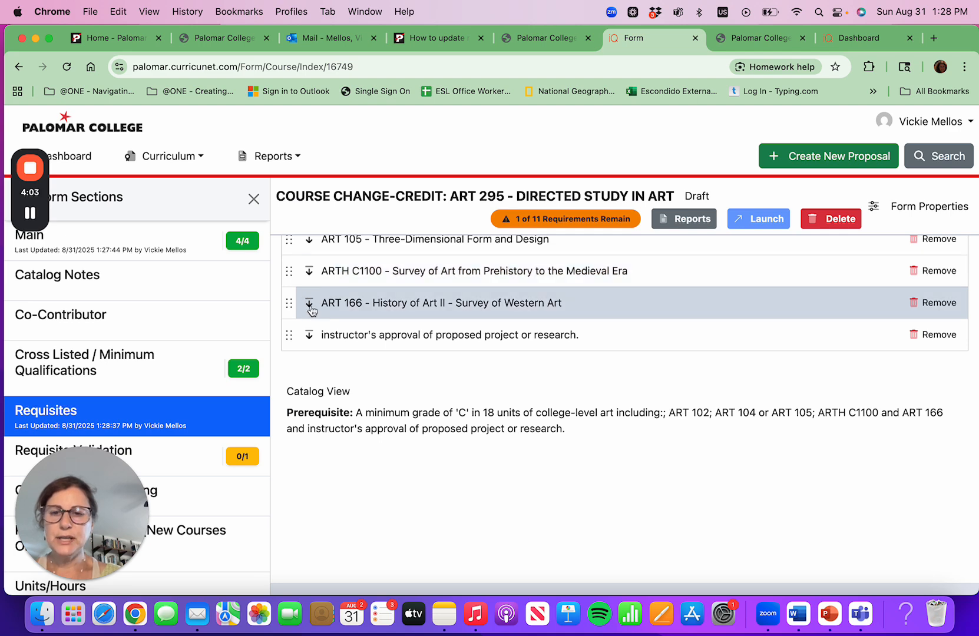
Replace the ART 166 prerequisite with ARTH C1200 - Survey of Art from the Renaissance through Contemporary, under subject ARTH - Art History
left_click(309, 304)
scroll(357, 348, "down", 3)
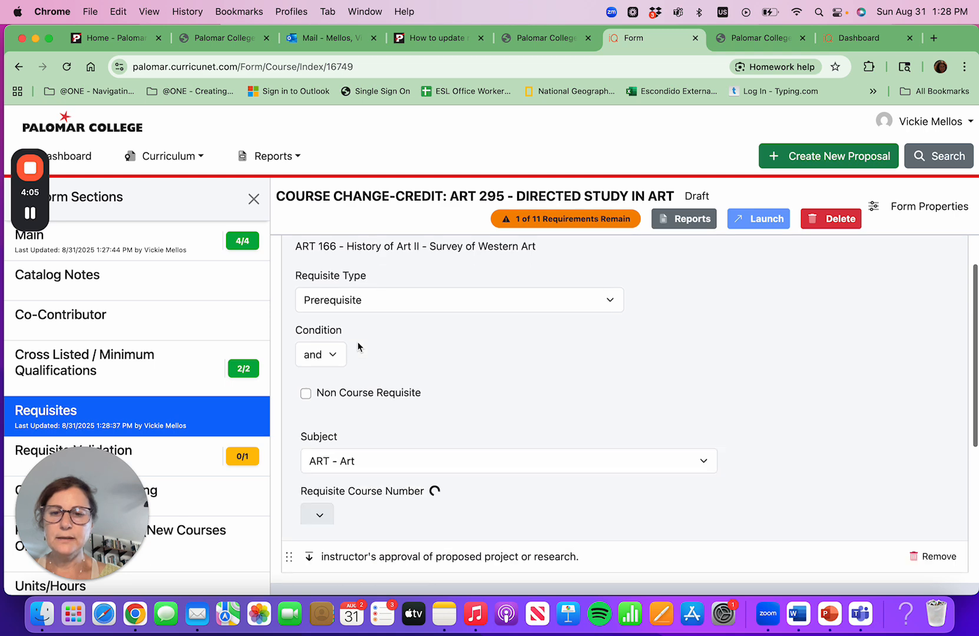
scroll(357, 347, "down", 4)
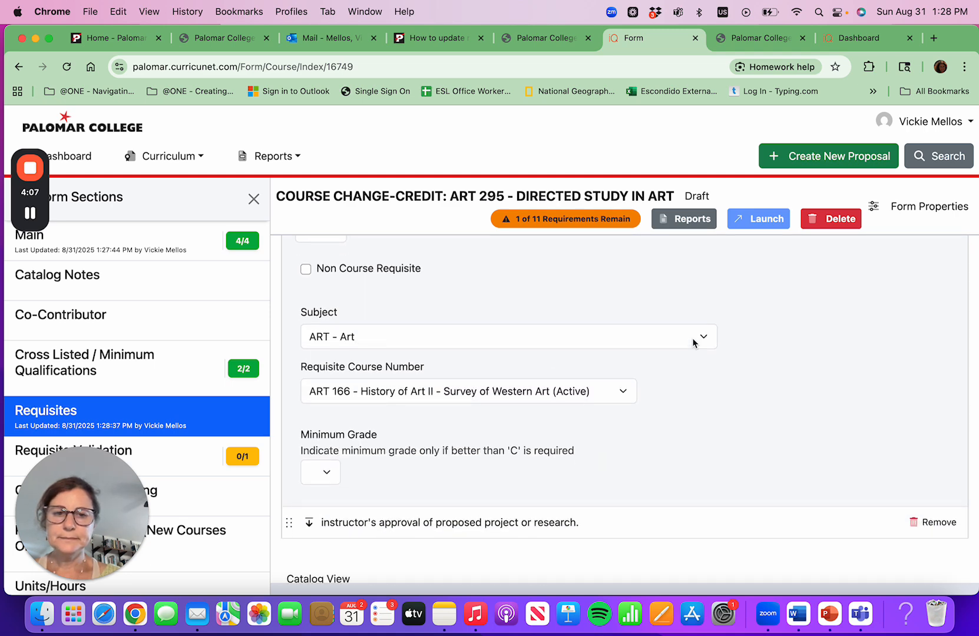
left_click(694, 343)
left_click(651, 372)
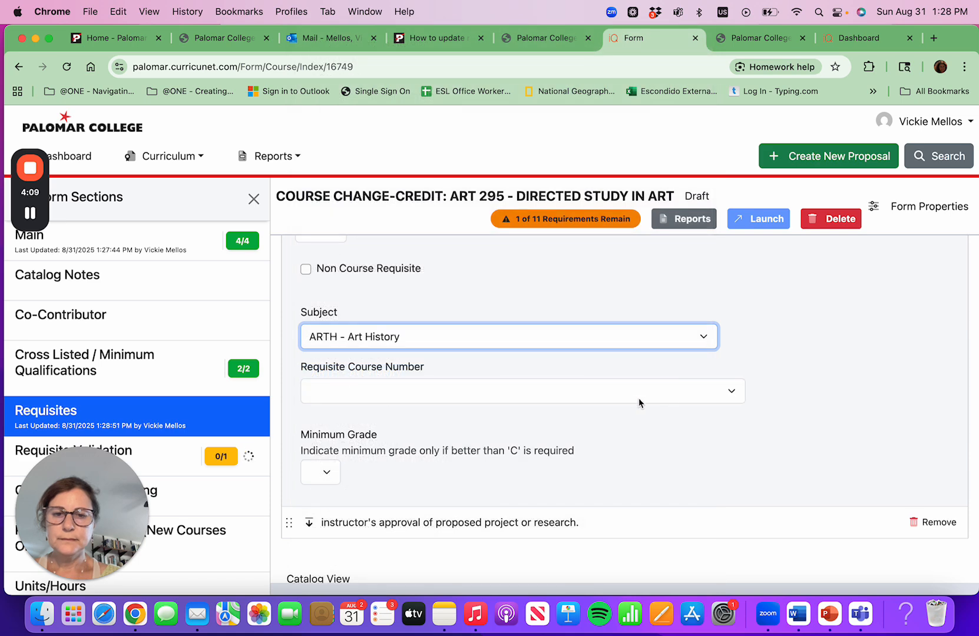
left_click(703, 380)
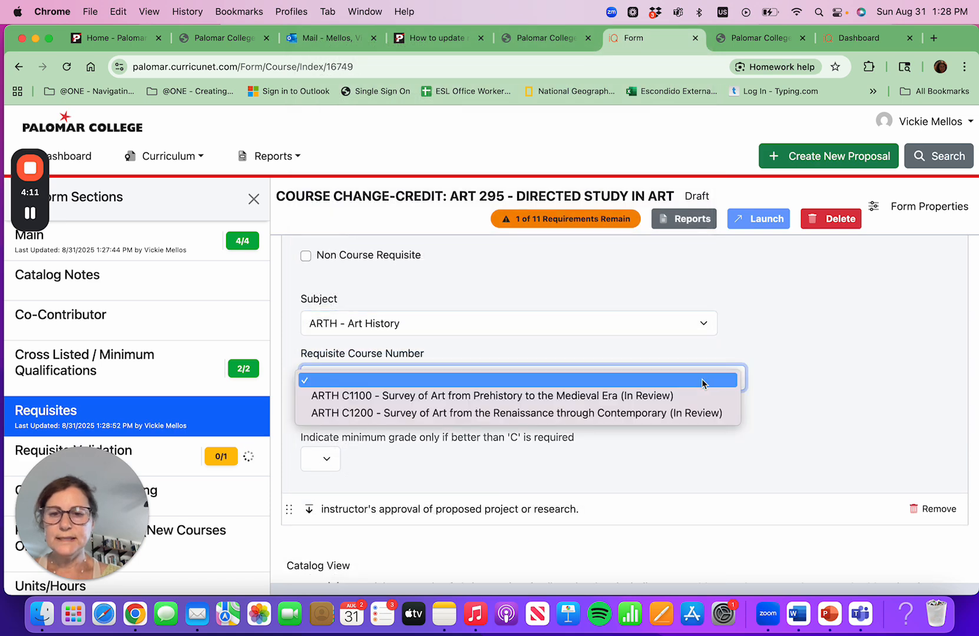
left_click(664, 416)
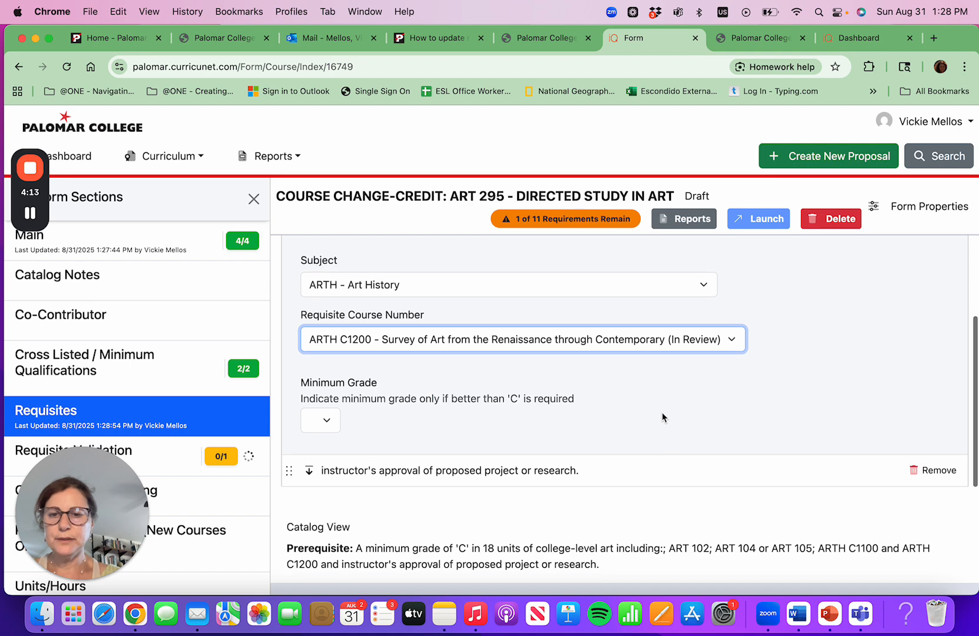
scroll(663, 416, "up", 10)
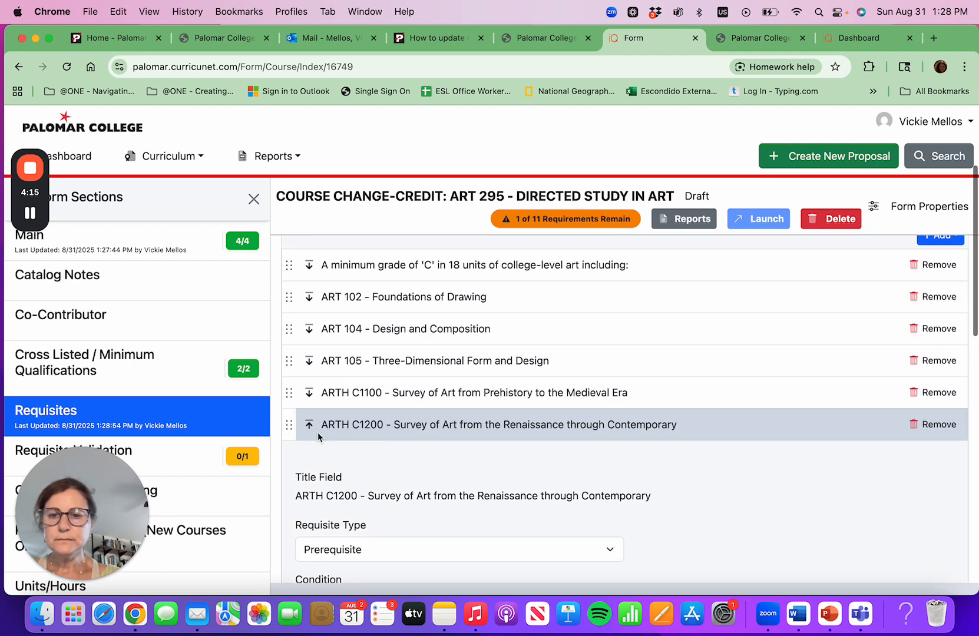
left_click(318, 436)
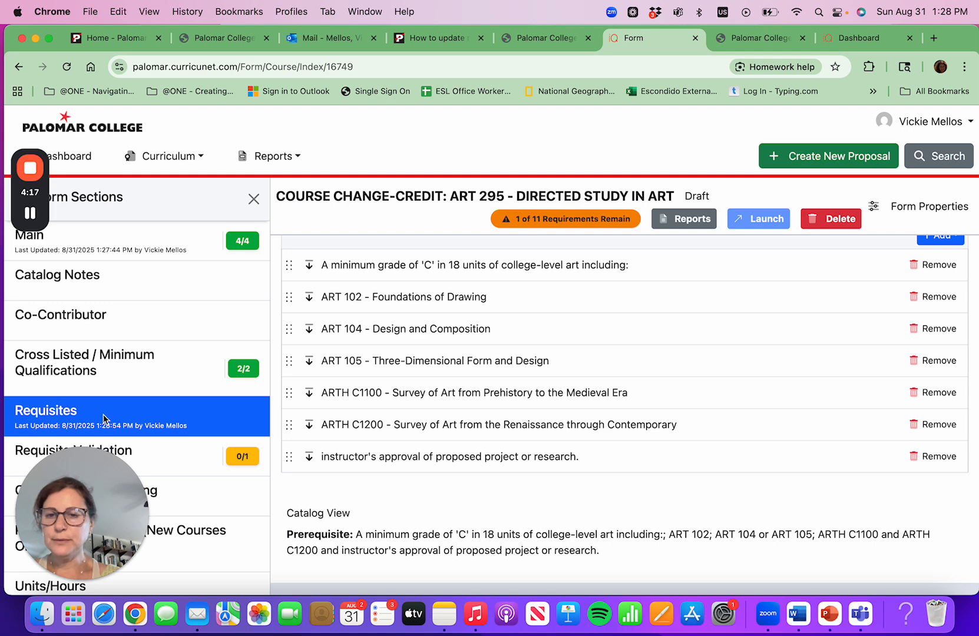
In Requisite Validation, answer Yes to the question about requisites and move ARTH C1200 directly below ARTH C1100 in the Content Review list
scroll(104, 420, "down", 2)
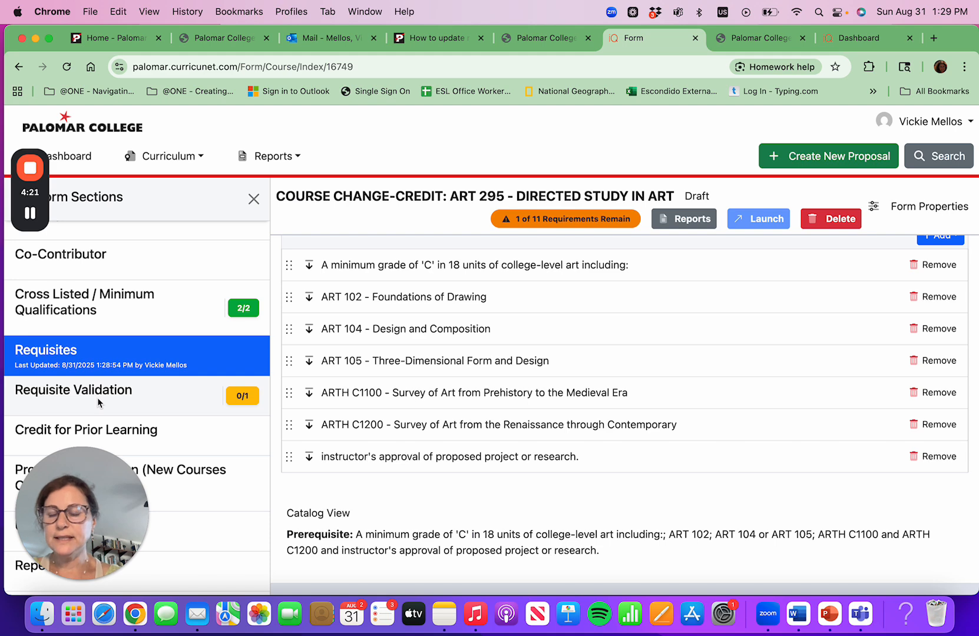
left_click(97, 398)
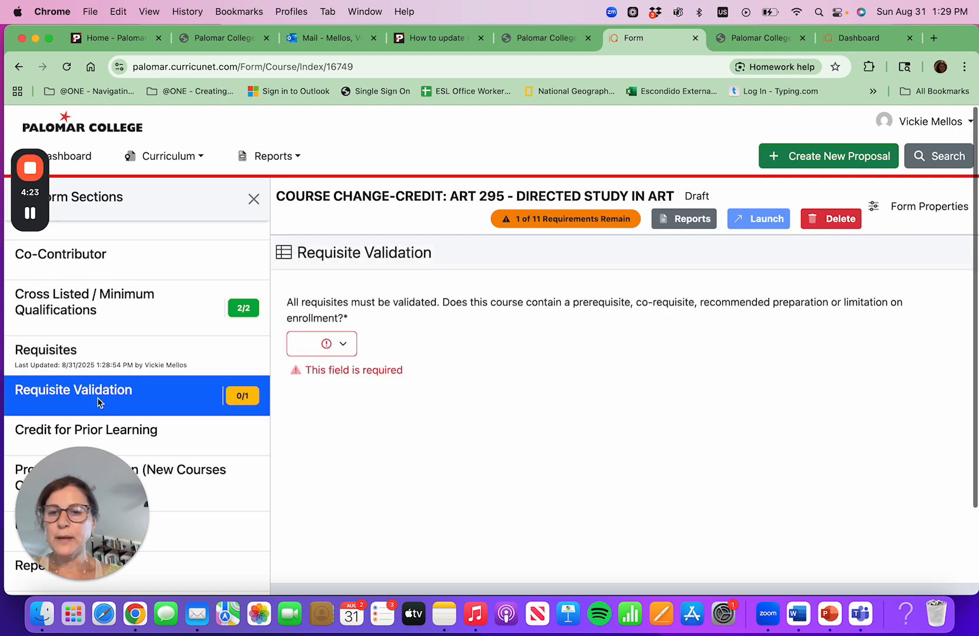
left_click(342, 347)
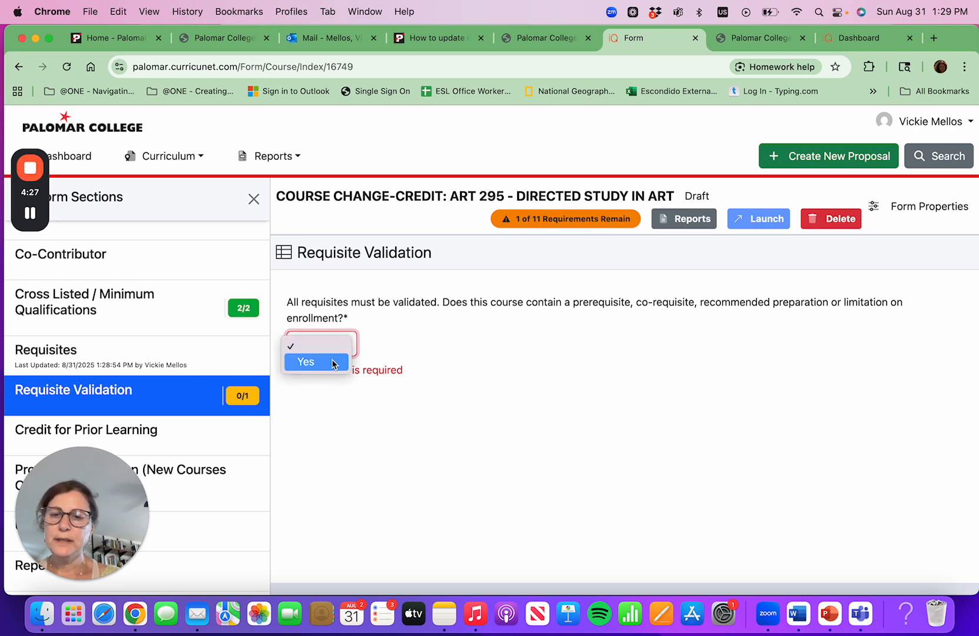
left_click(332, 361)
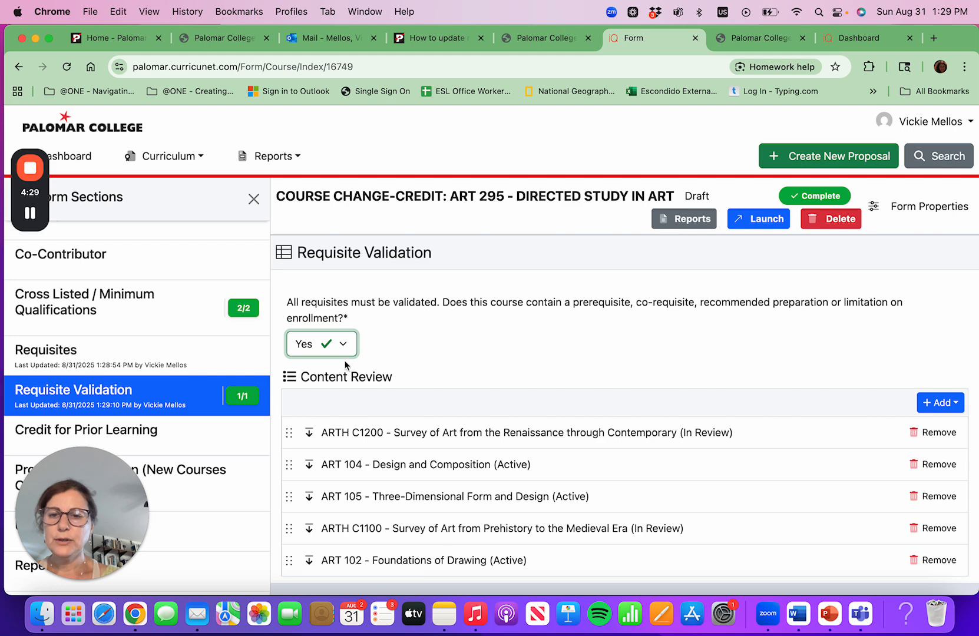
scroll(318, 351, "down", 3)
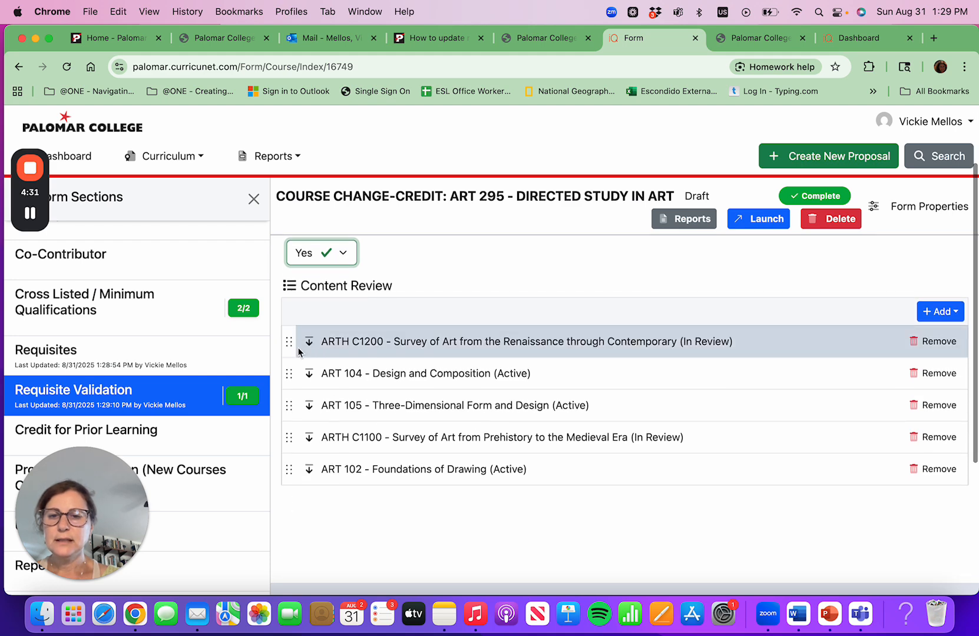
left_click_drag(287, 341, 287, 441)
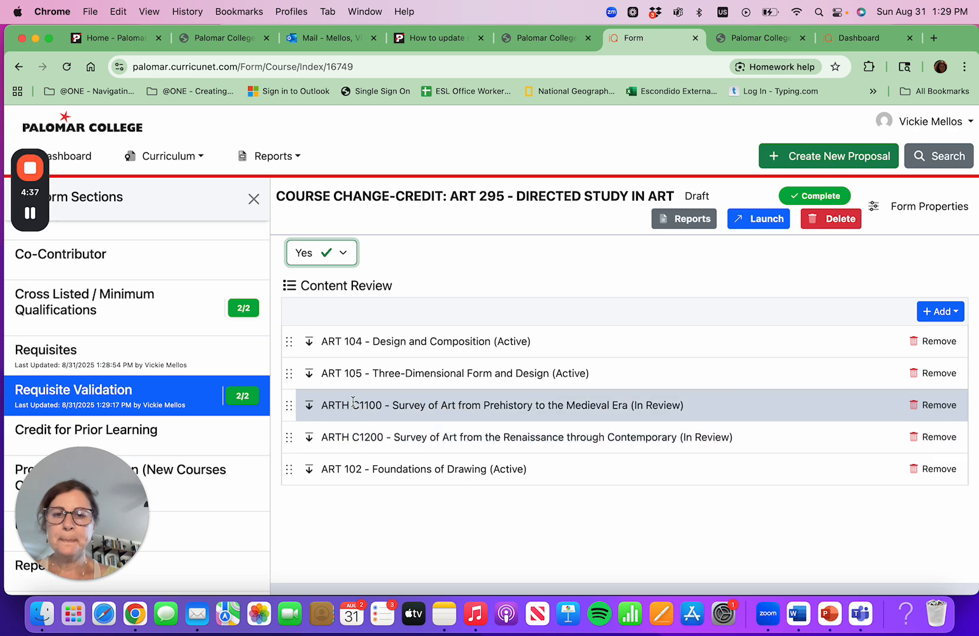
Expand the ARTH C1100 entry in the Content Review list and examine its validation information
left_click(308, 406)
scroll(311, 411, "down", 1)
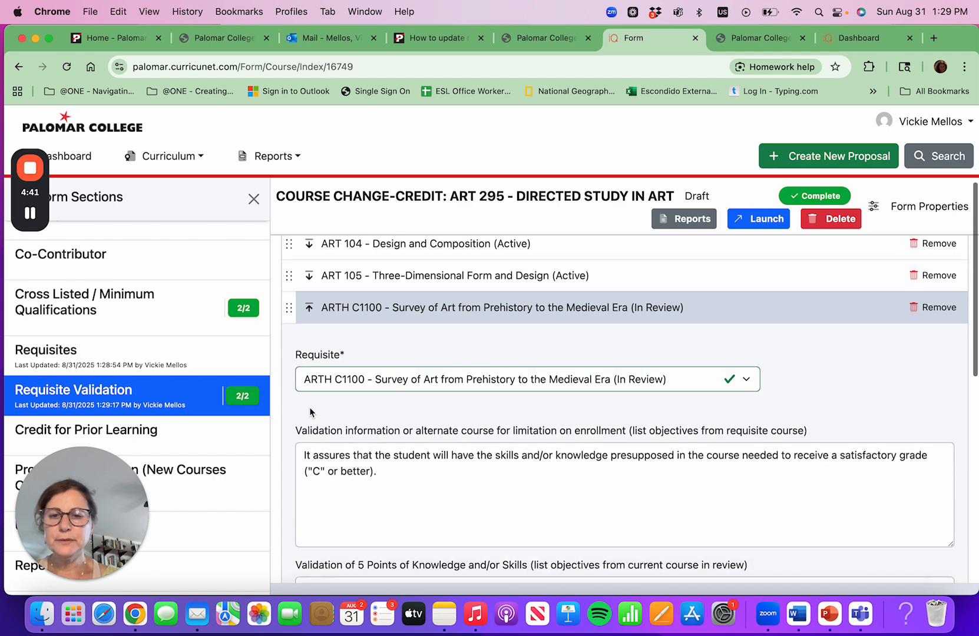
scroll(309, 407, "down", 3)
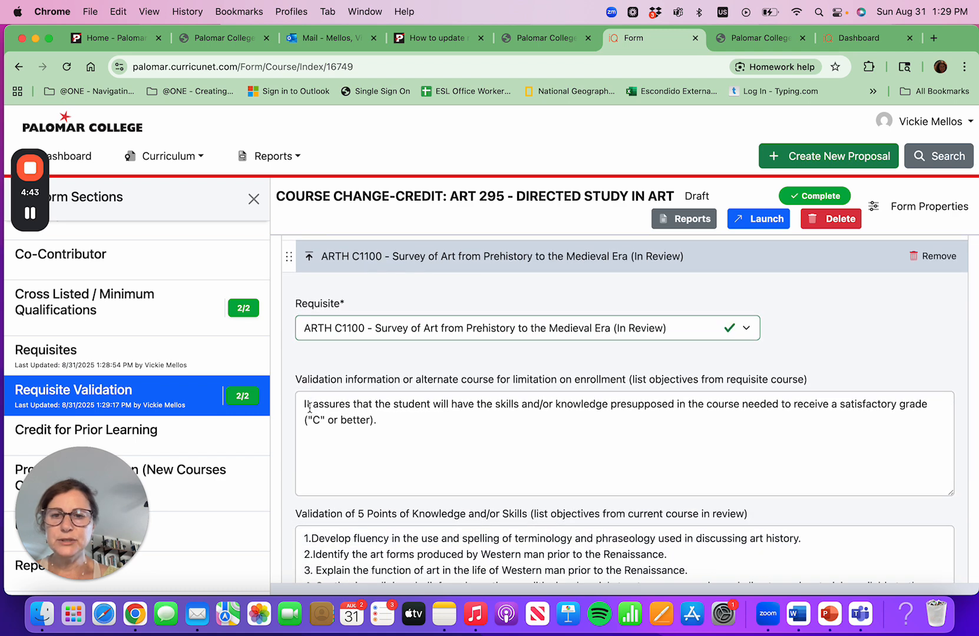
scroll(310, 407, "down", 1)
scroll(309, 407, "up", 5)
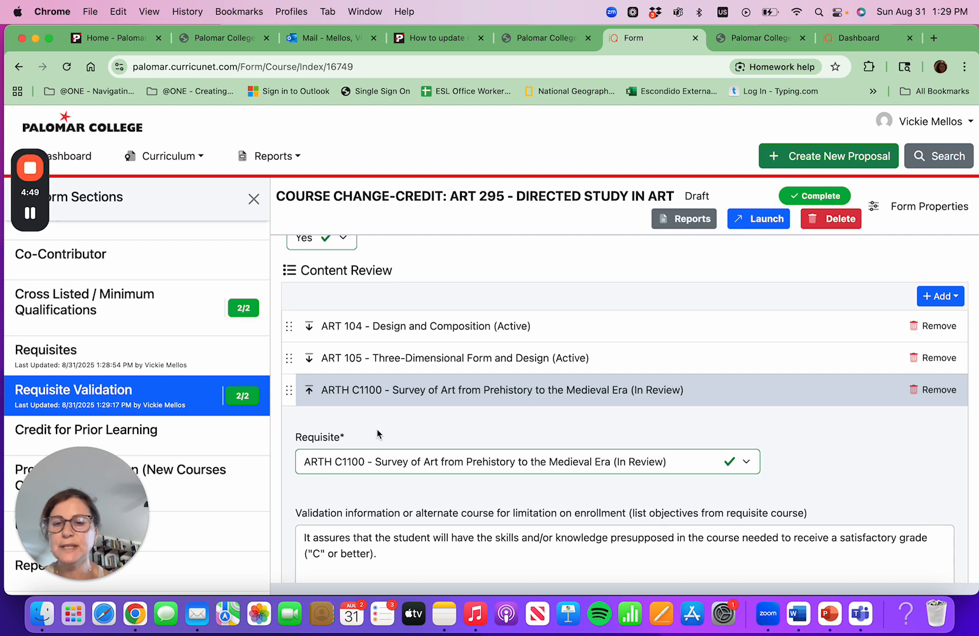
scroll(377, 434, "down", 3)
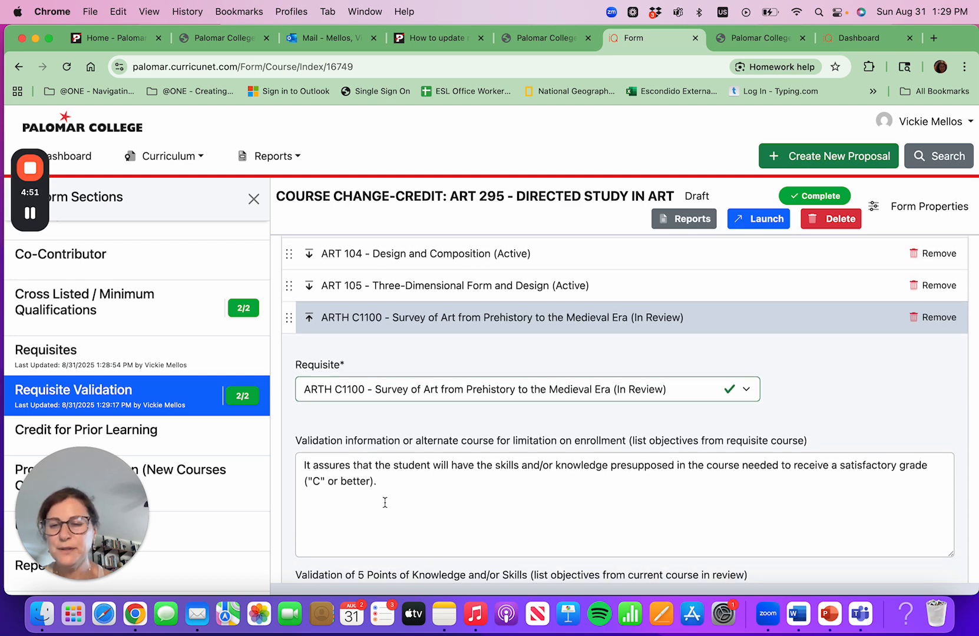
scroll(403, 486, "up", 2)
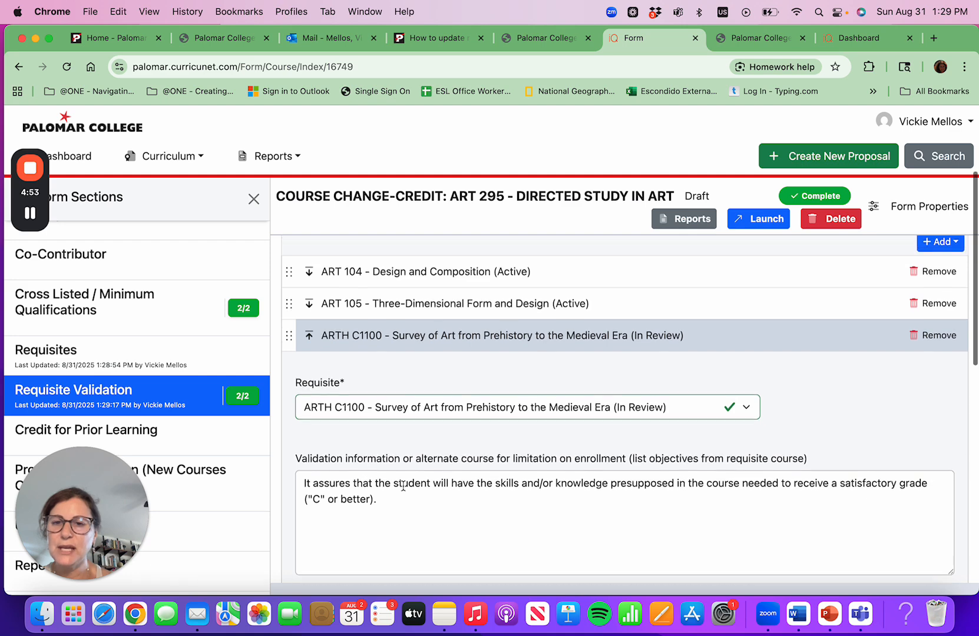
Consult the Requisite Validation guidance on the CCN instructions page for validating sequential and standard prerequisites
left_click(437, 39)
scroll(407, 366, "down", 8)
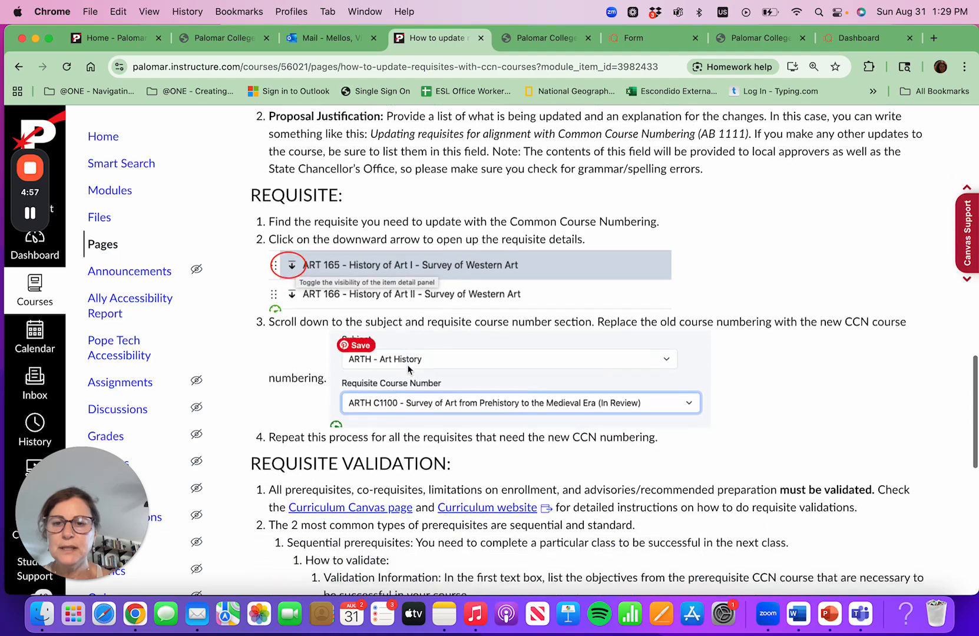
scroll(408, 369, "down", 3)
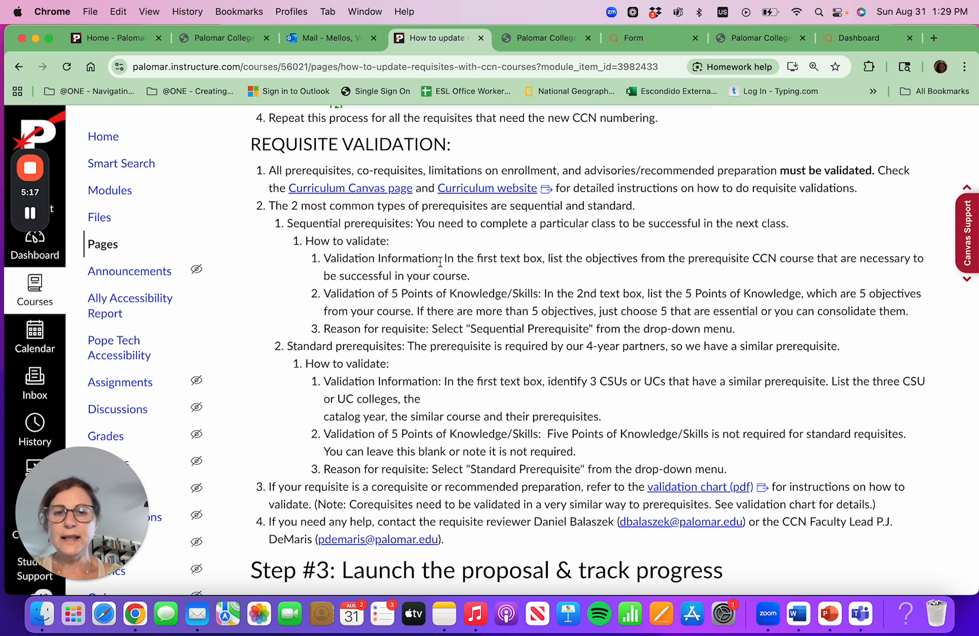
left_click_drag(552, 258, 784, 256)
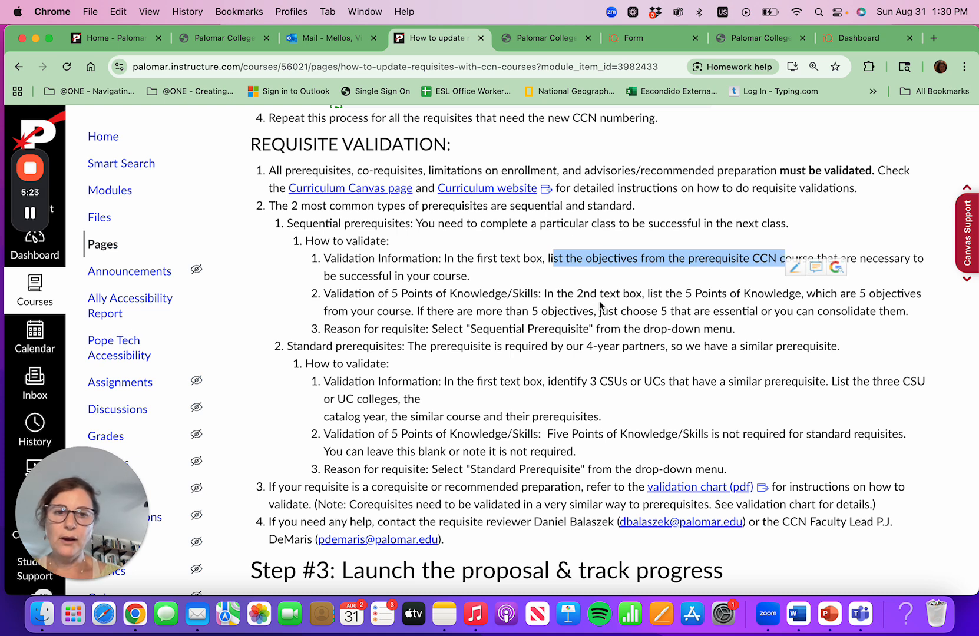
Return to the ART 295 form and review ARTH C1100's validation information, 5 points of knowledge and reason for requisite
left_click(545, 39)
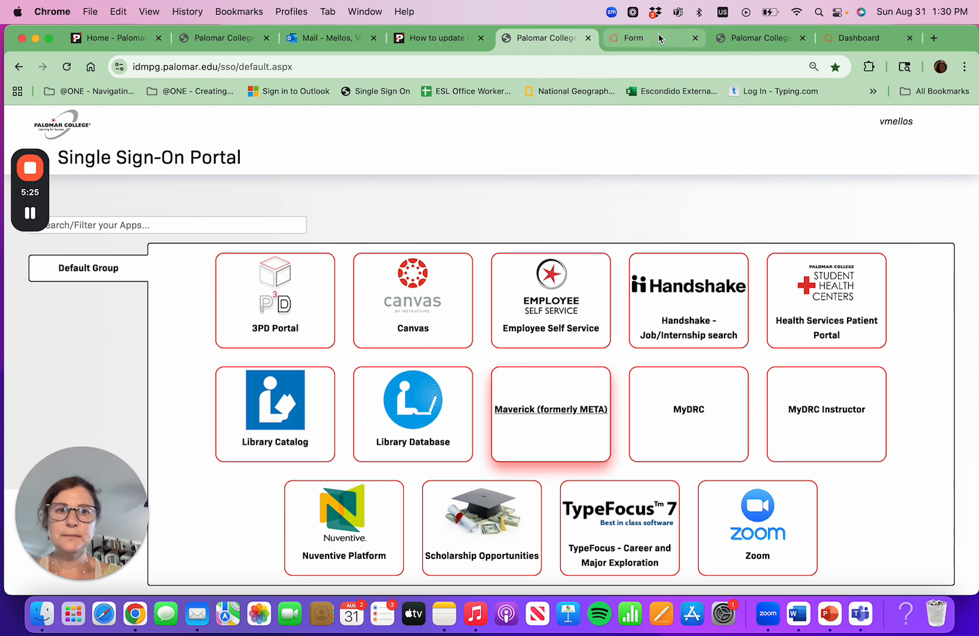
left_click(660, 39)
scroll(407, 424, "down", 5)
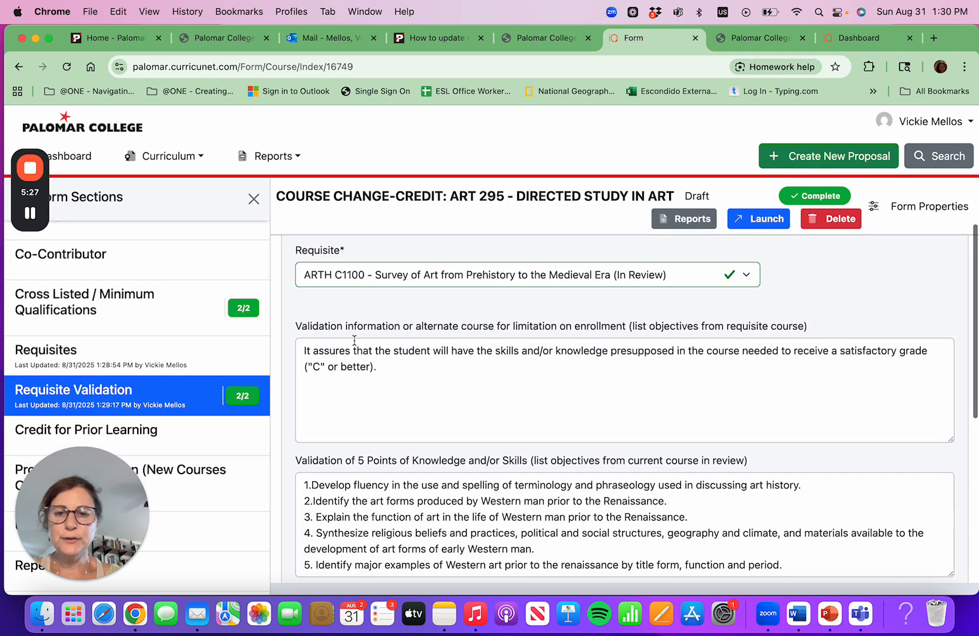
left_click(756, 325)
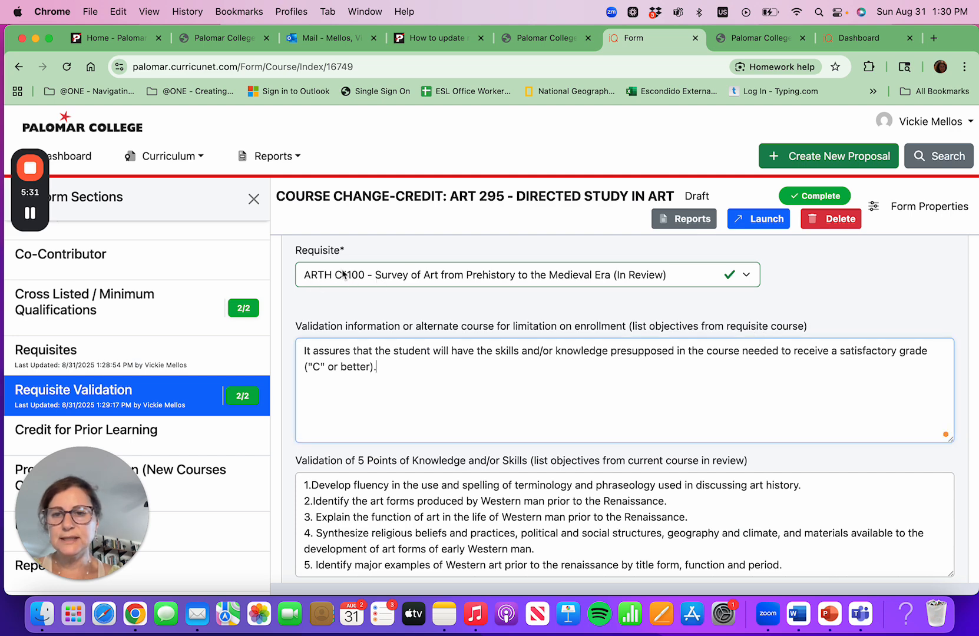
scroll(399, 361, "down", 1)
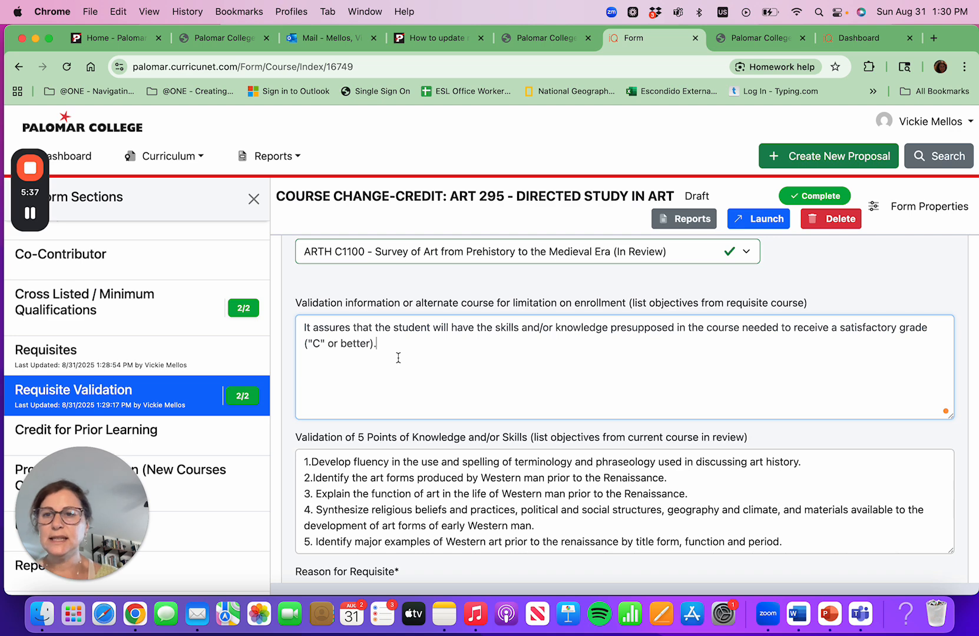
scroll(432, 448, "down", 1)
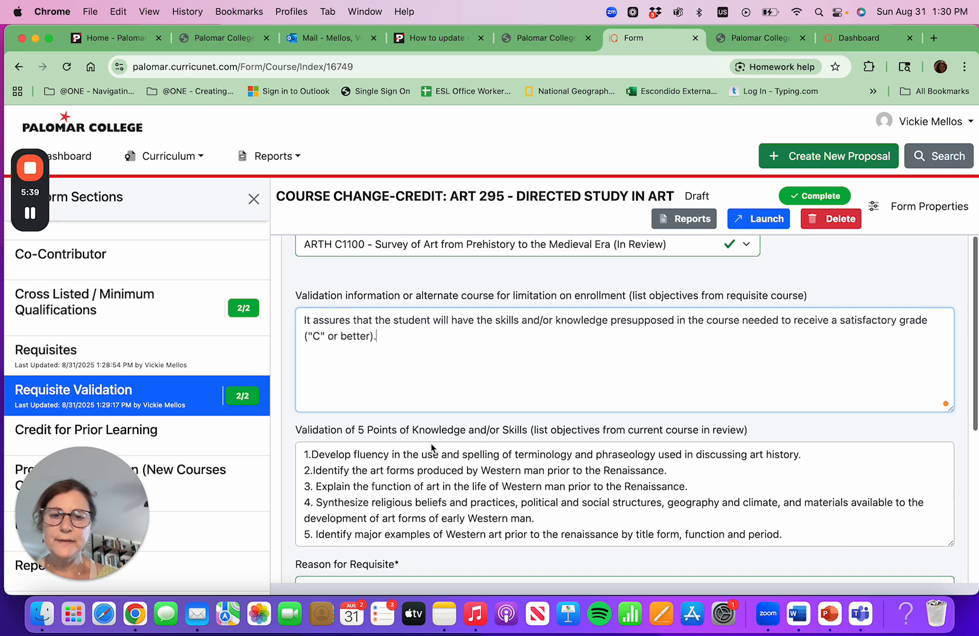
scroll(432, 447, "down", 2)
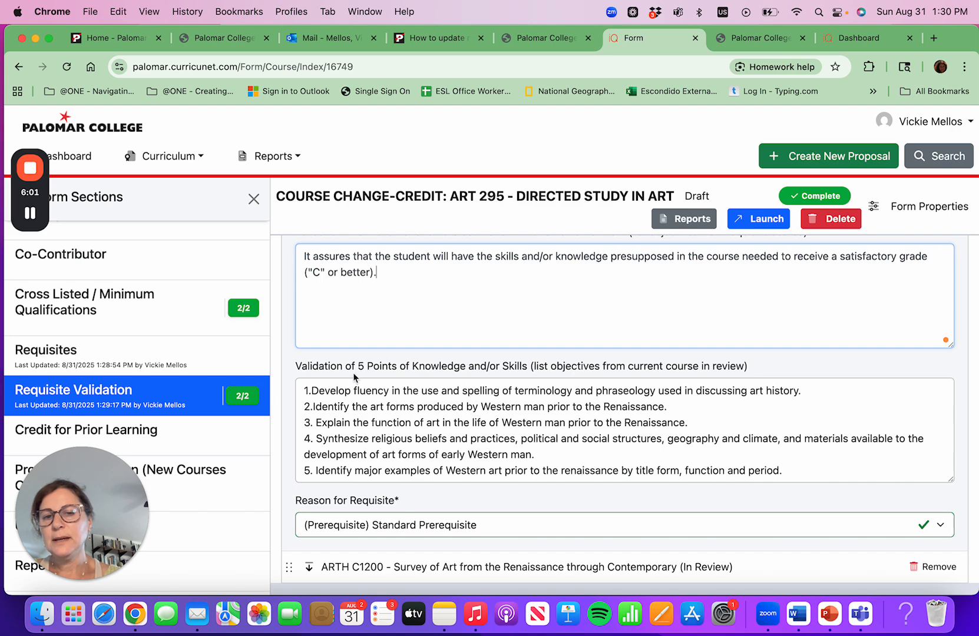
left_click(30, 213)
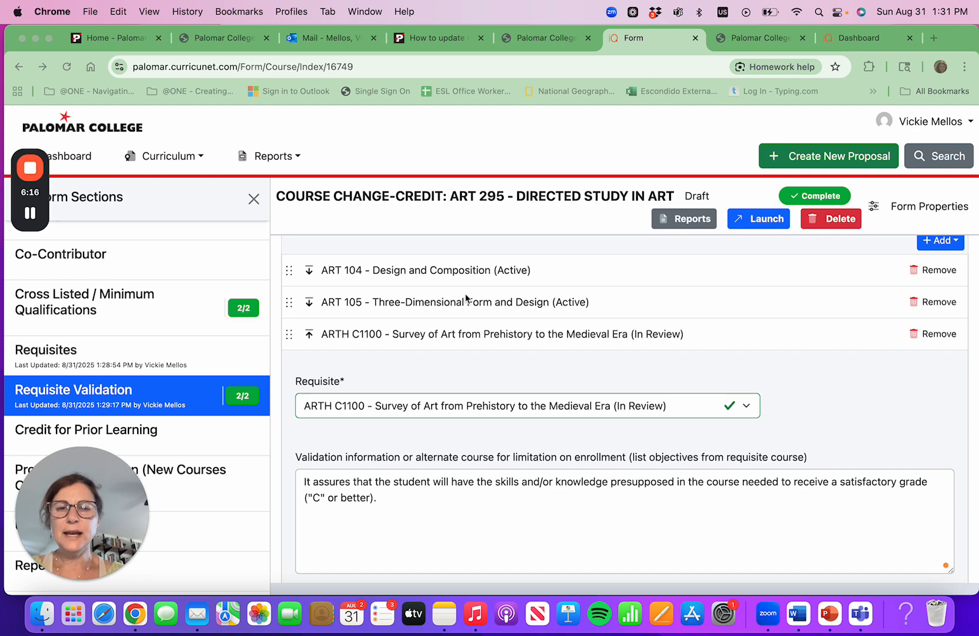
Open the curriculum course search in a separate browser tab, keeping the ART 295 form open in its own tab
left_click(201, 158)
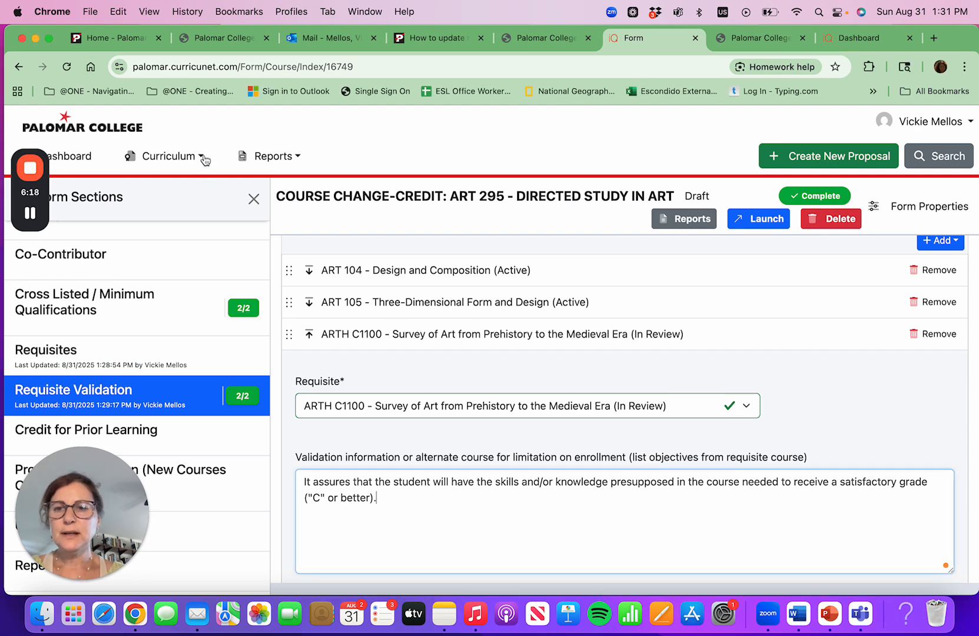
left_click(204, 158)
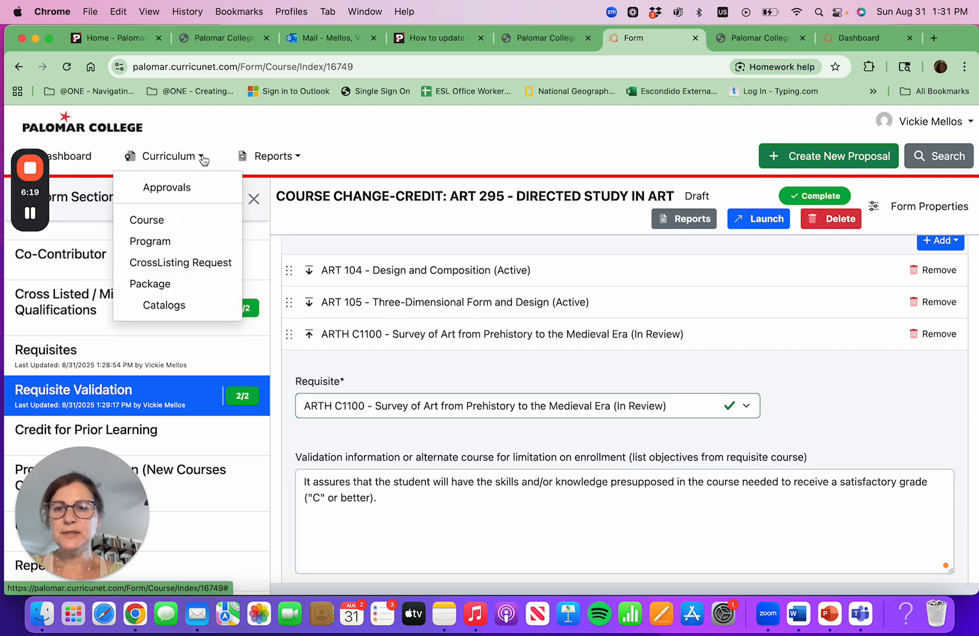
right_click(182, 228)
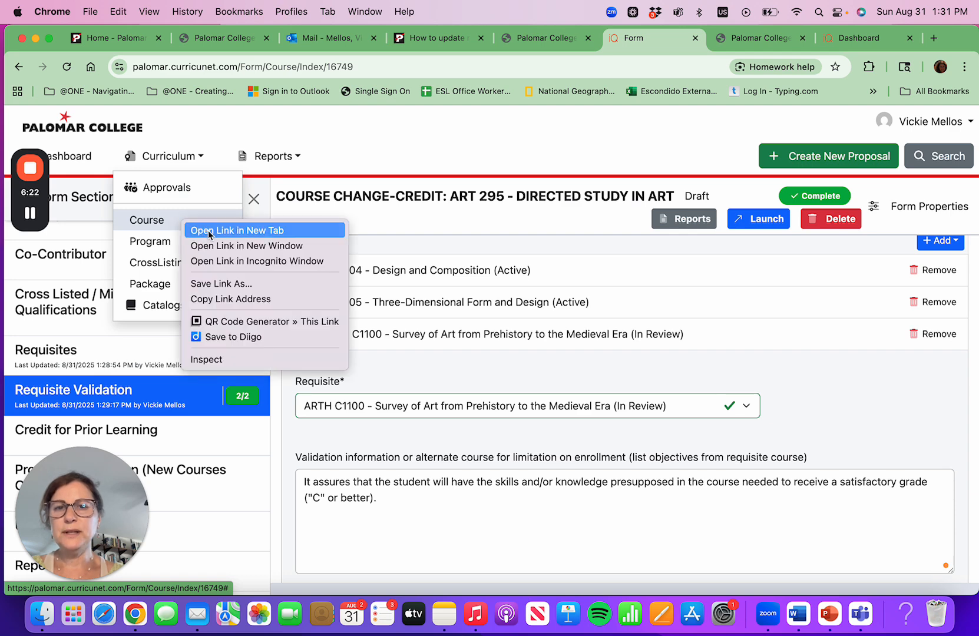
left_click(209, 231)
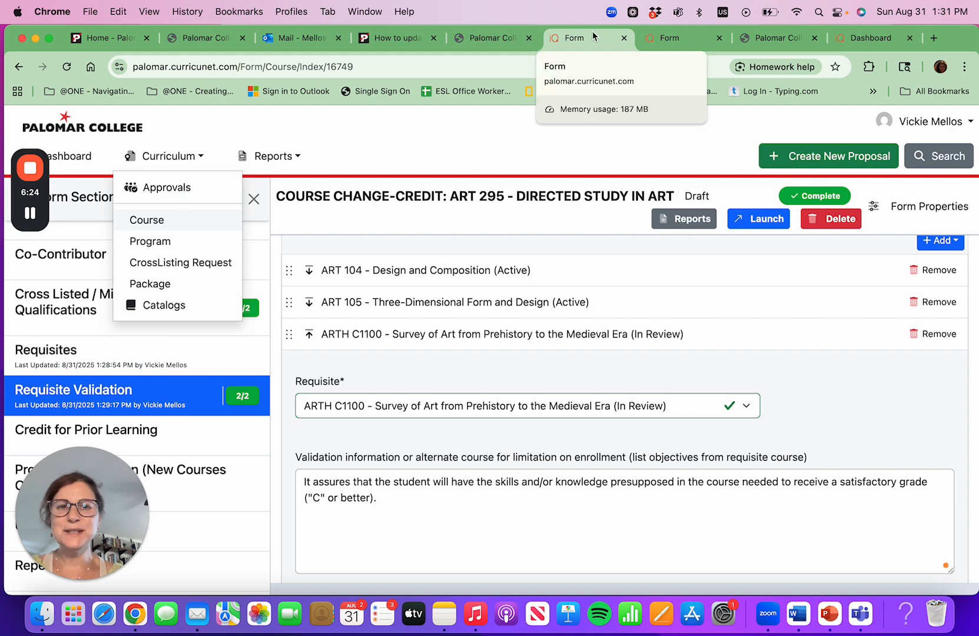
left_click(666, 38)
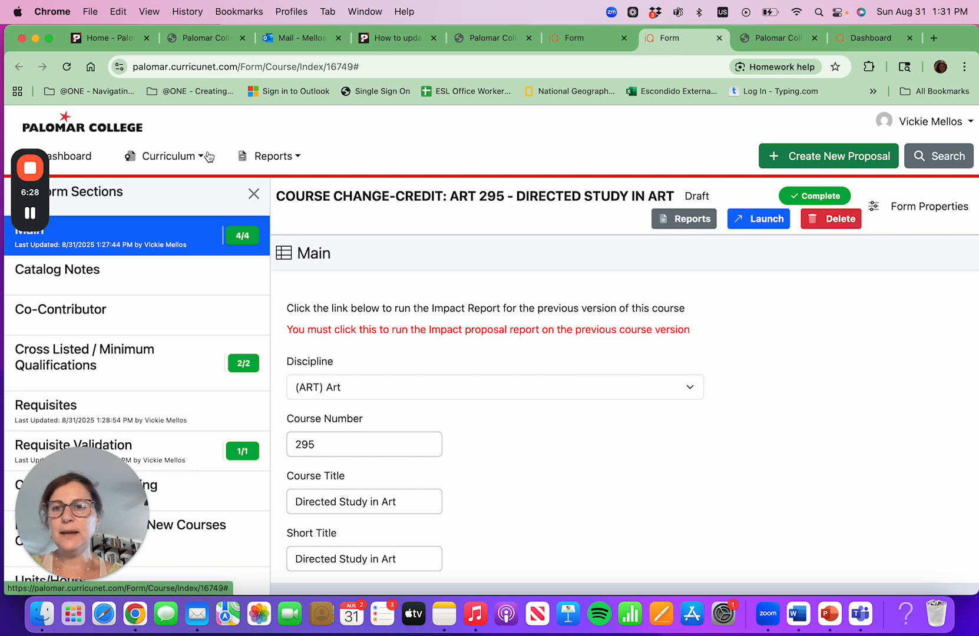
left_click(208, 157)
left_click(154, 220)
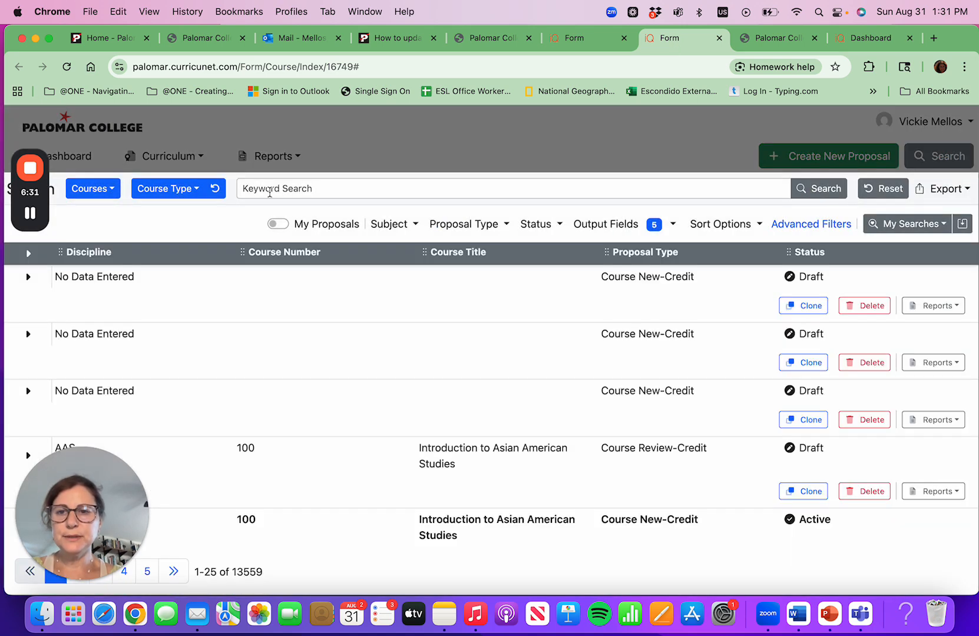
Search the courses for ARTH C1100
left_click(284, 189)
type("A")
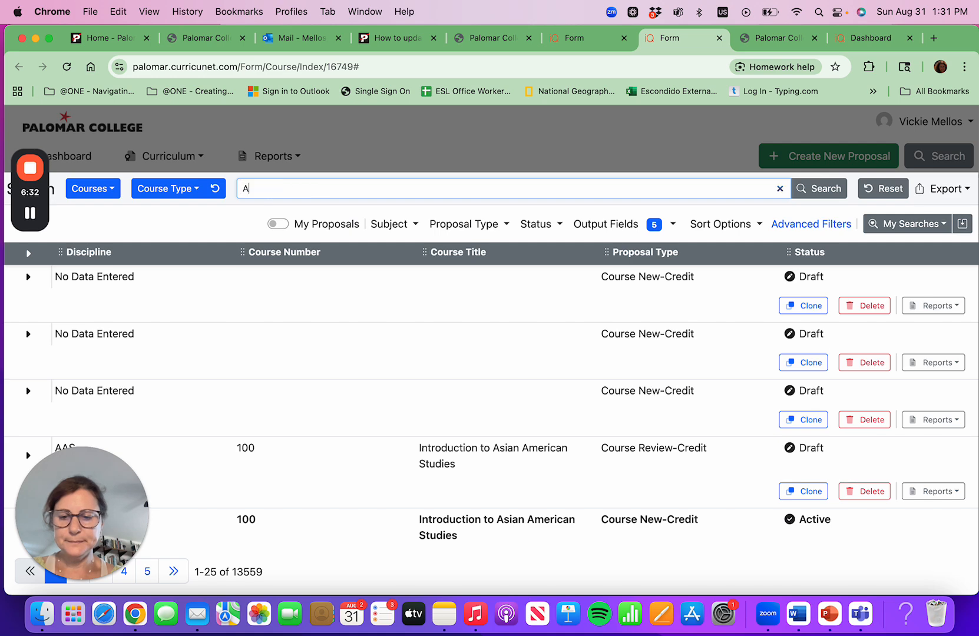
type("RTH C1")
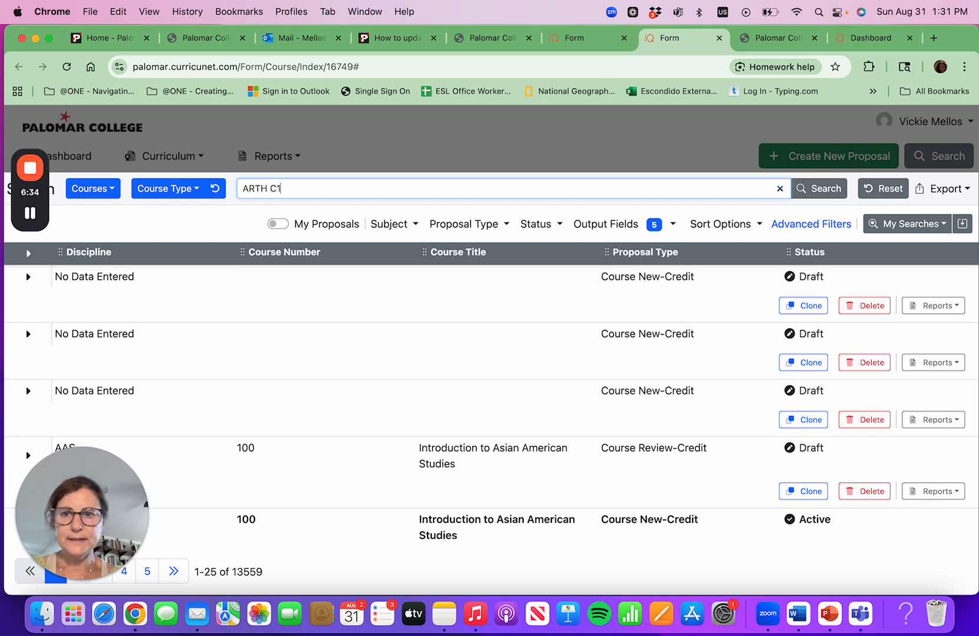
type("100")
key("Return")
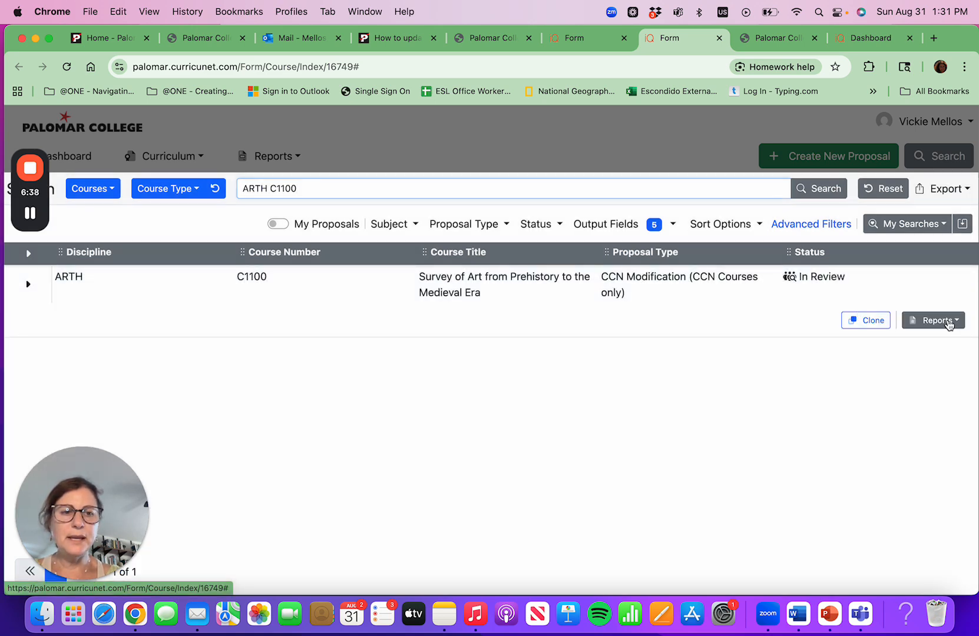
Open the Course Outline report for ARTH C1100 and examine its Specific Course Objectives
left_click(948, 324)
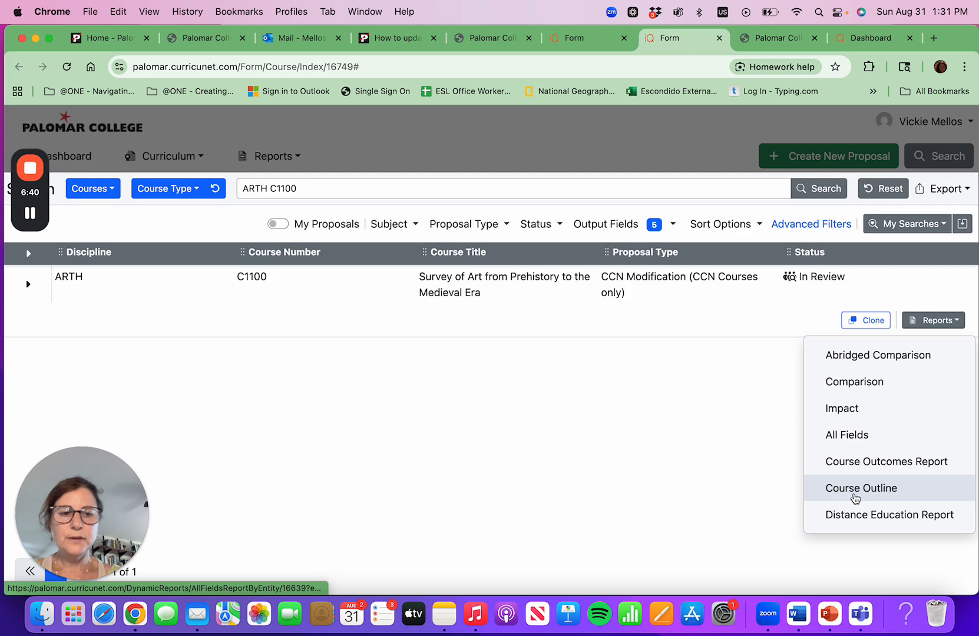
left_click(856, 489)
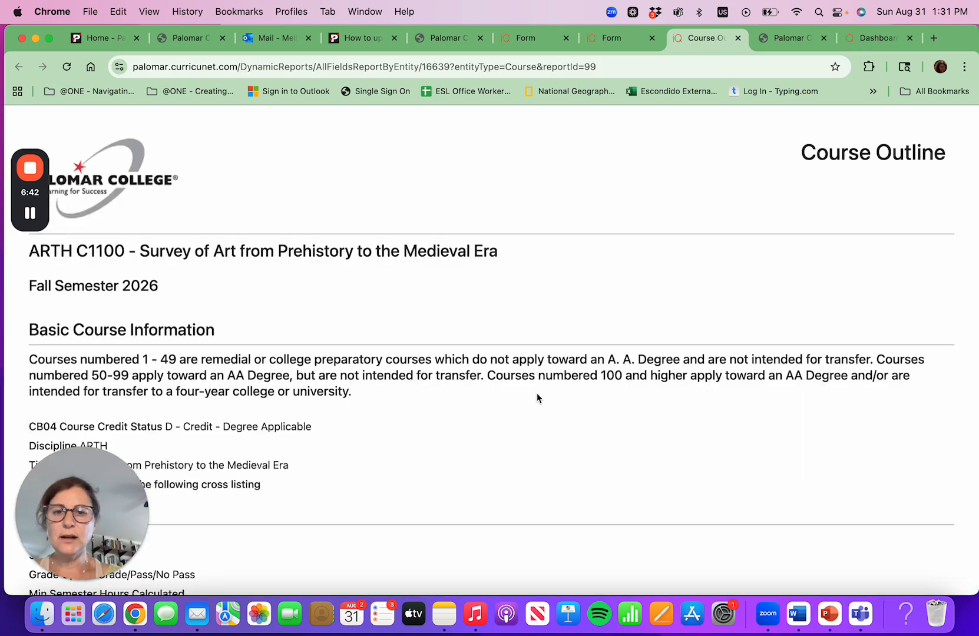
scroll(537, 395, "down", 12)
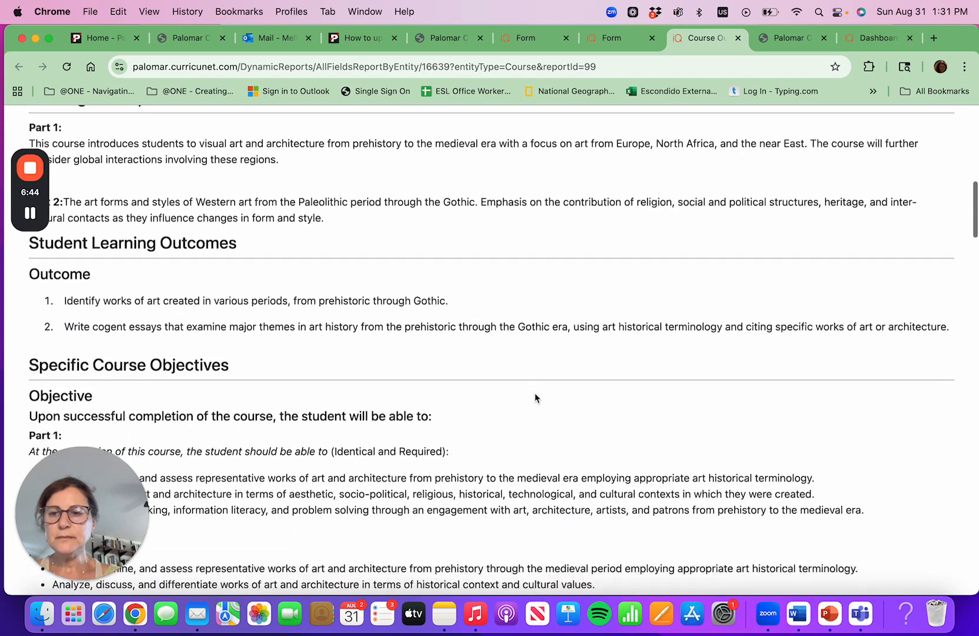
scroll(535, 399, "down", 8)
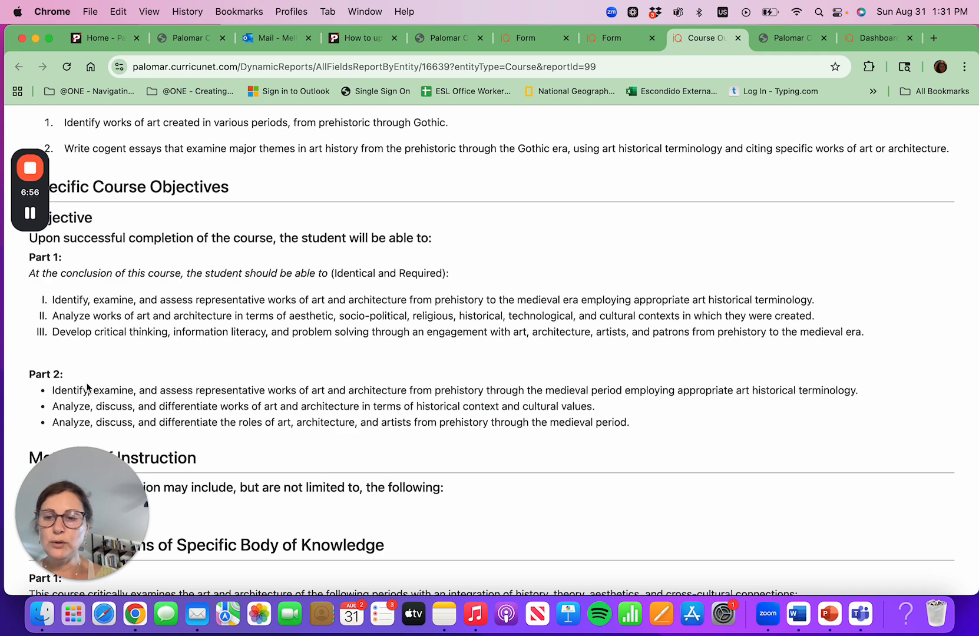
scroll(134, 384, "down", 1)
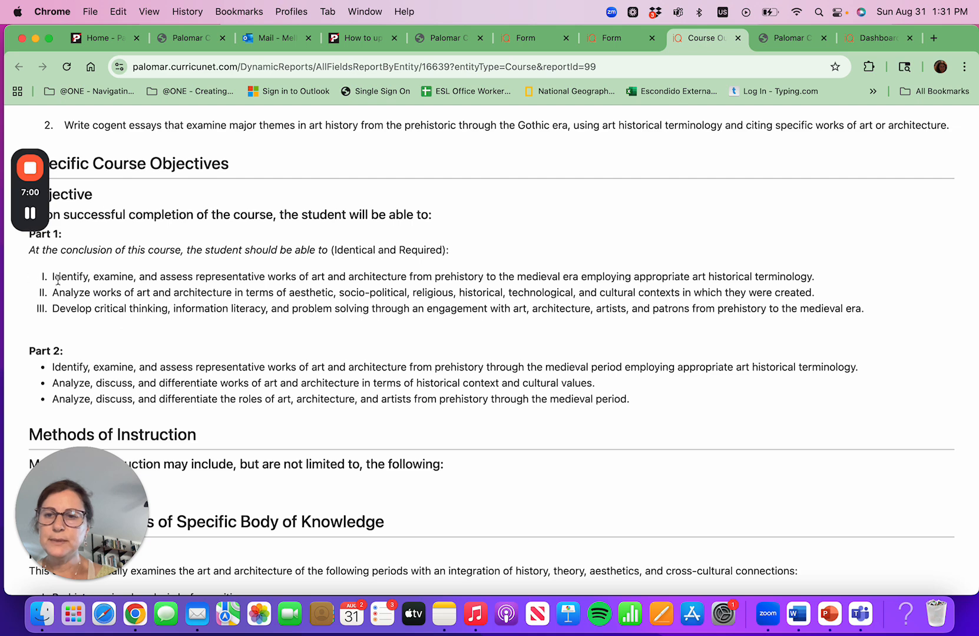
Copy the three Part 1 objectives from the ARTH C1100 outline over its validation information text in the ART 295 form
left_click_drag(52, 277, 906, 319)
key("cmd+c")
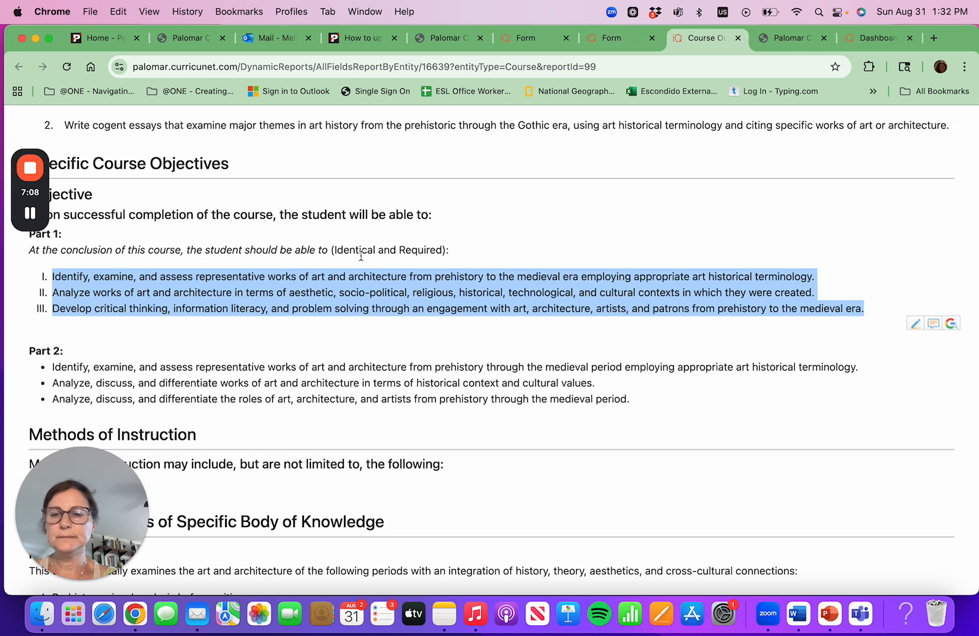
left_click(612, 40)
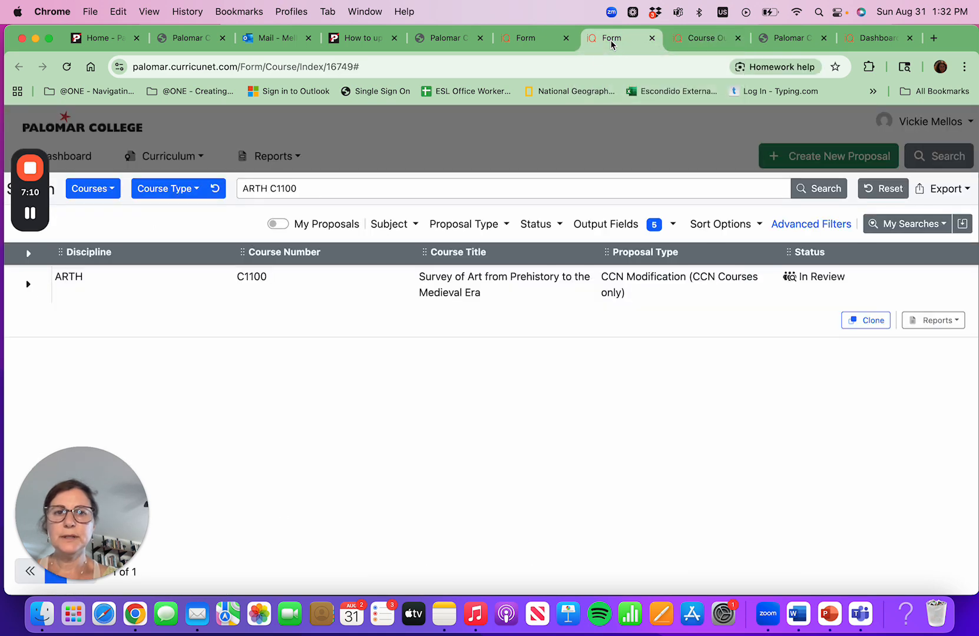
left_click(520, 45)
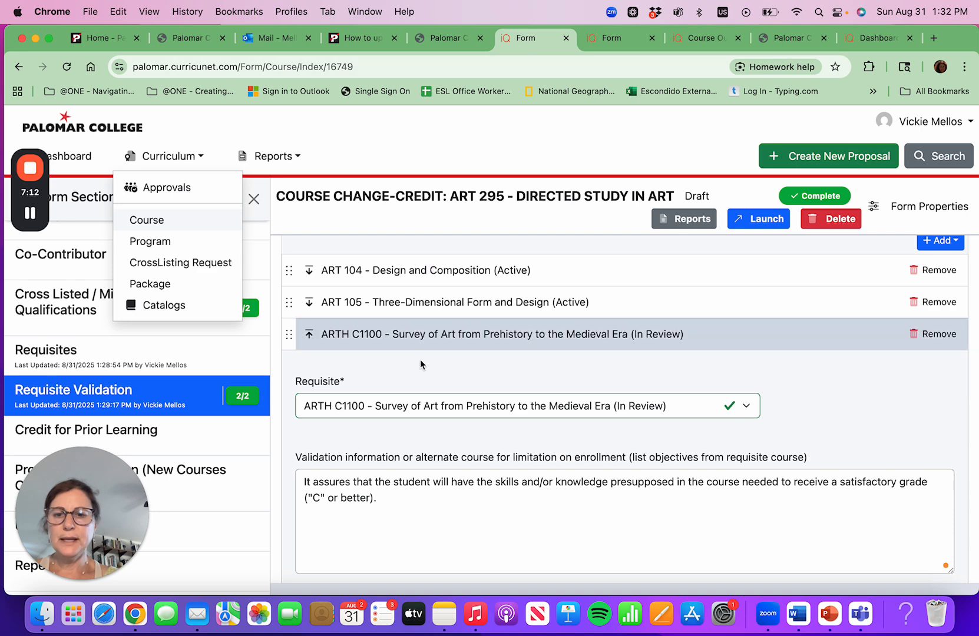
scroll(420, 359, "up", 2)
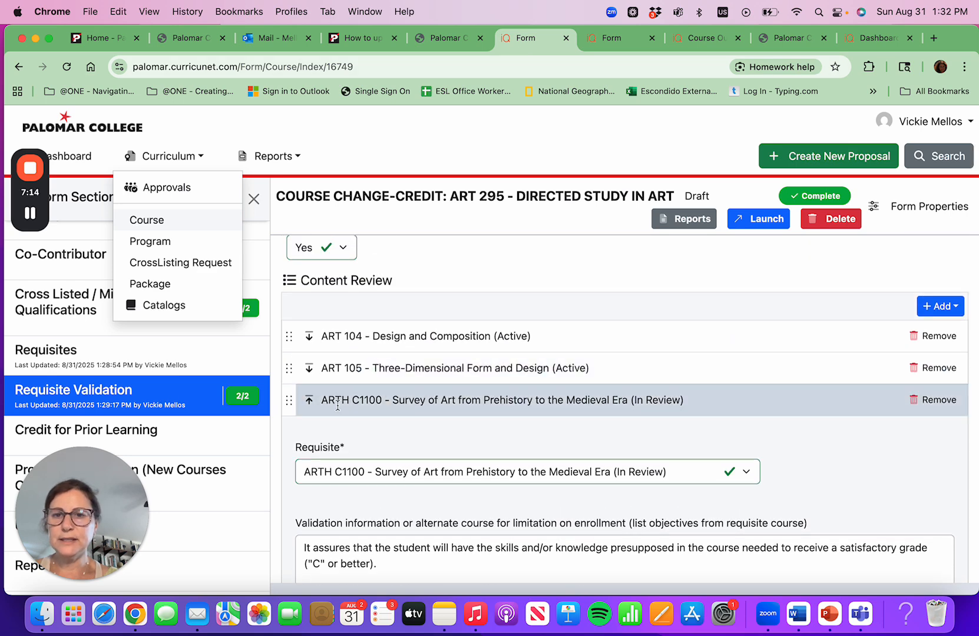
scroll(339, 400, "down", 3)
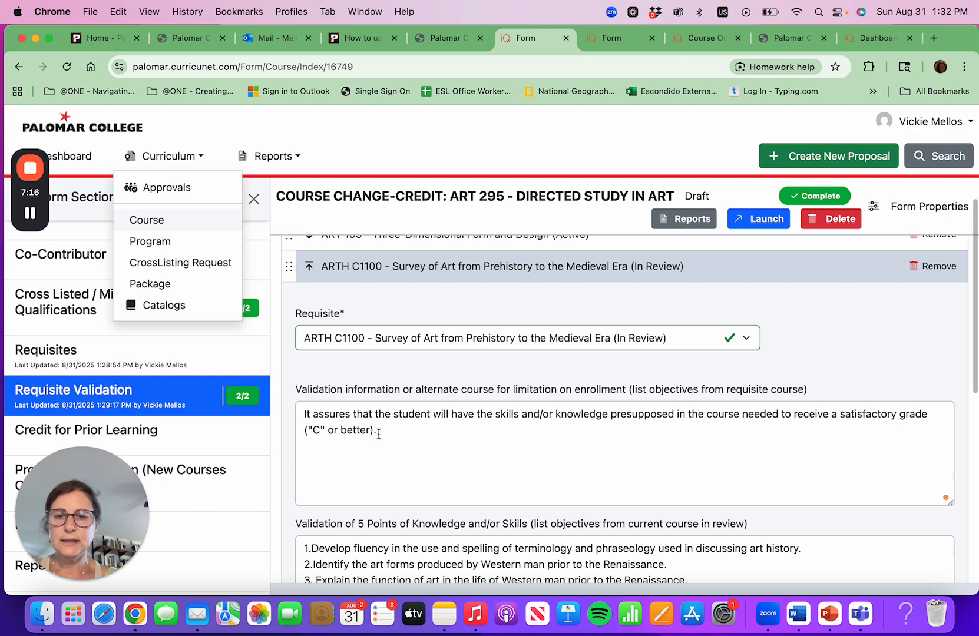
left_click_drag(377, 431, 300, 408)
key("cmd+v")
Number the three pasted ARTH C1100 objectives 1., 2. and 3. in the validation information
left_click(304, 414)
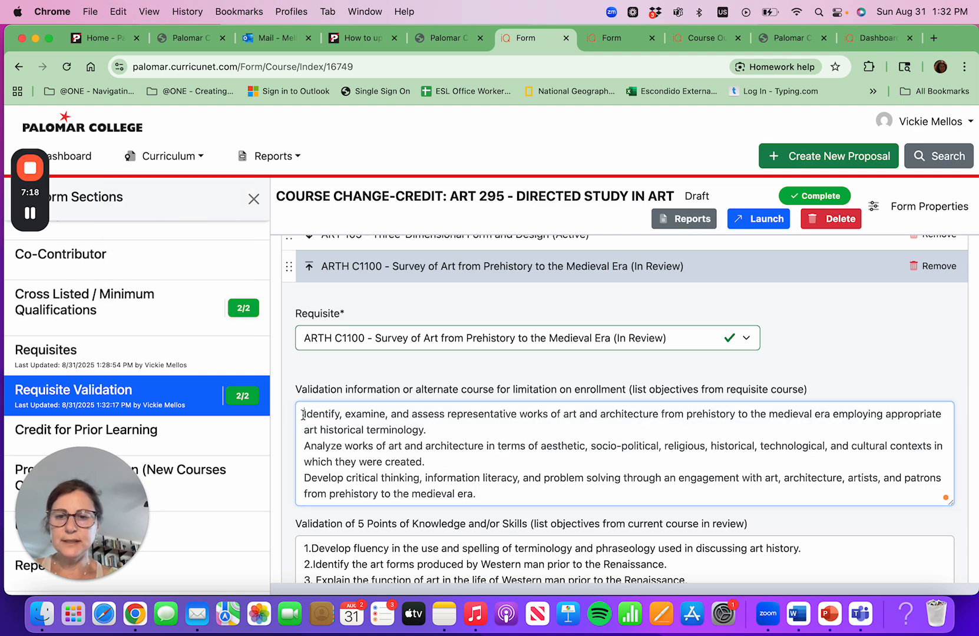
type("1.")
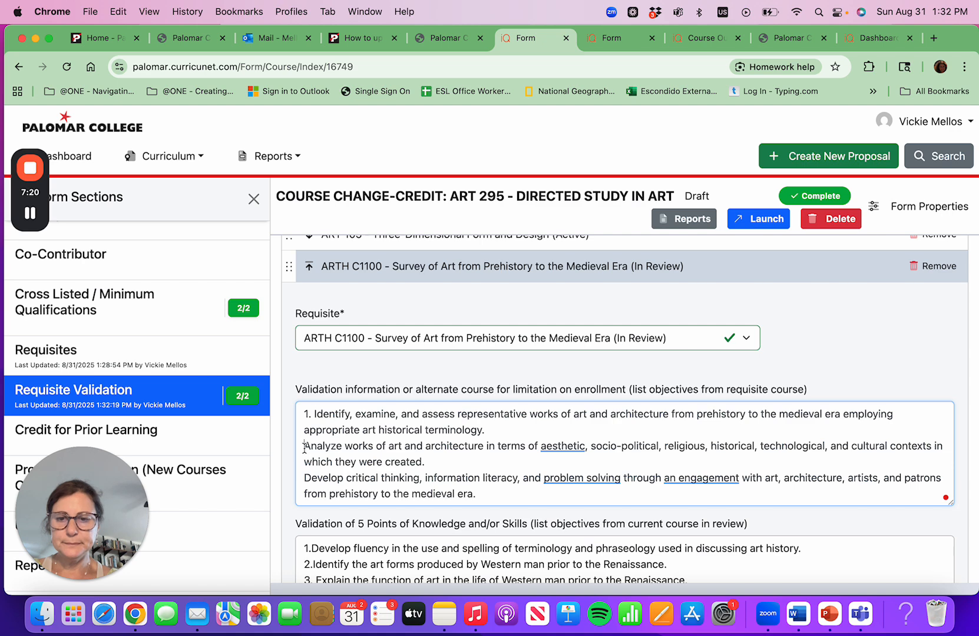
left_click(304, 446)
type("2.")
left_click(304, 478)
type("3")
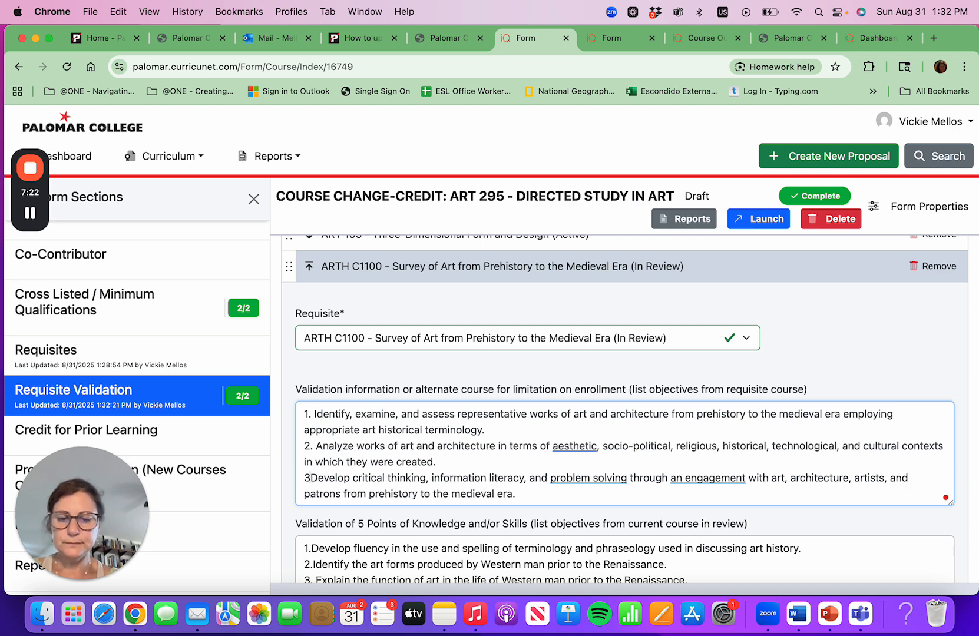
type(".")
Open the Course Outline report for ART 295 and copy its three Specific Course Objectives
scroll(389, 474, "down", 3)
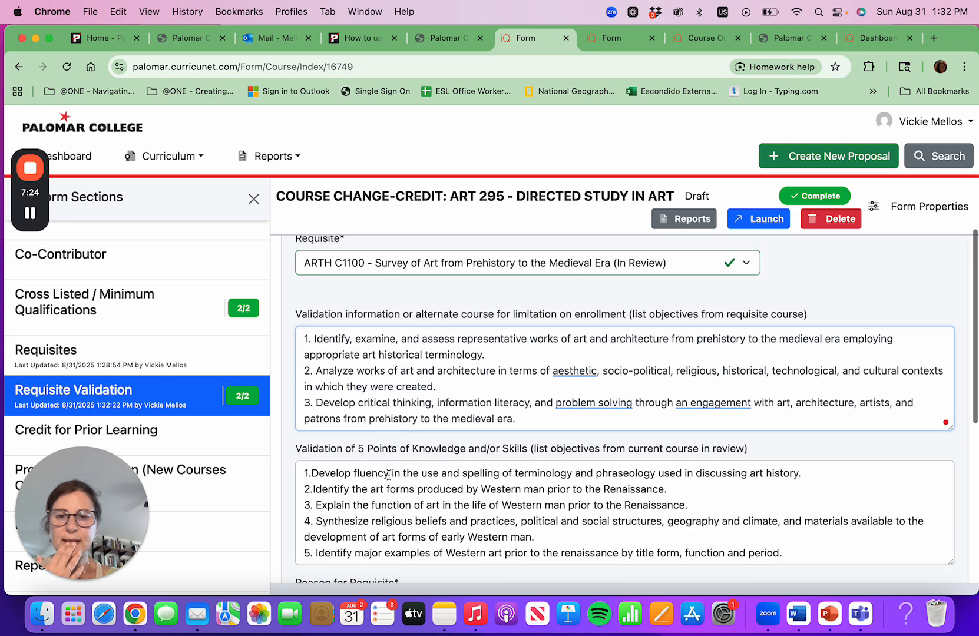
scroll(389, 475, "down", 2)
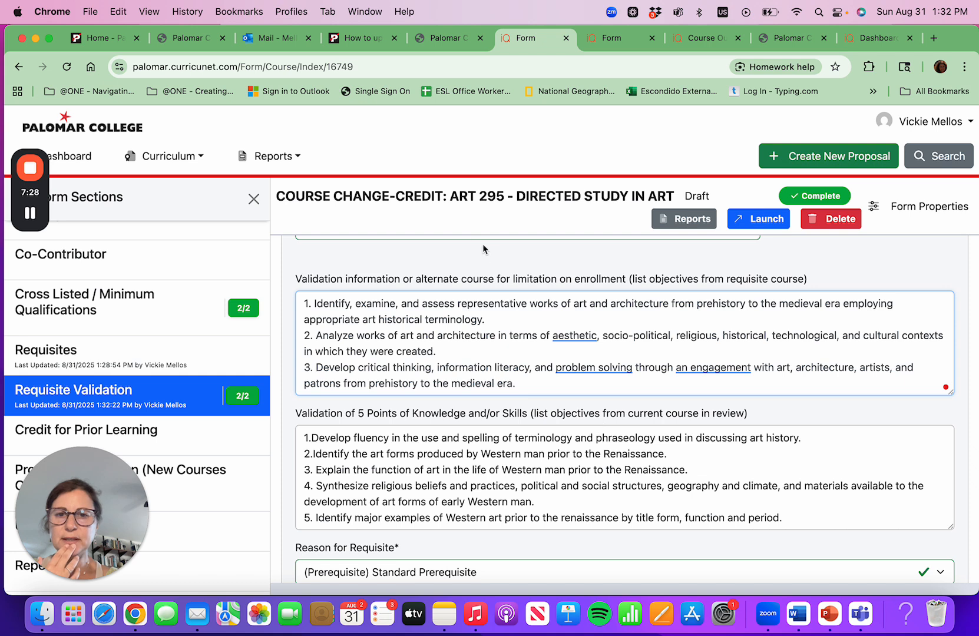
left_click(696, 222)
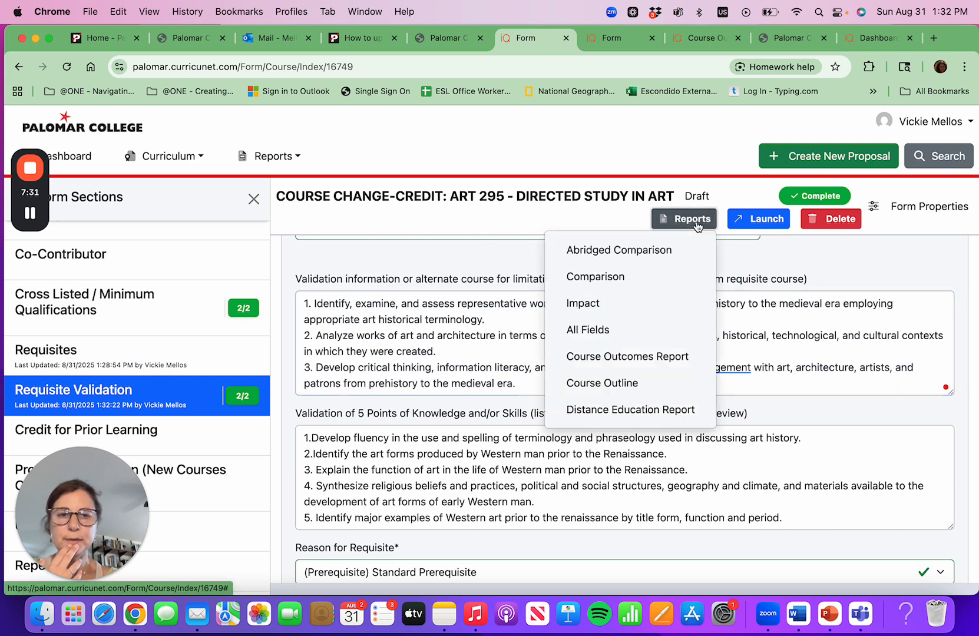
left_click(609, 384)
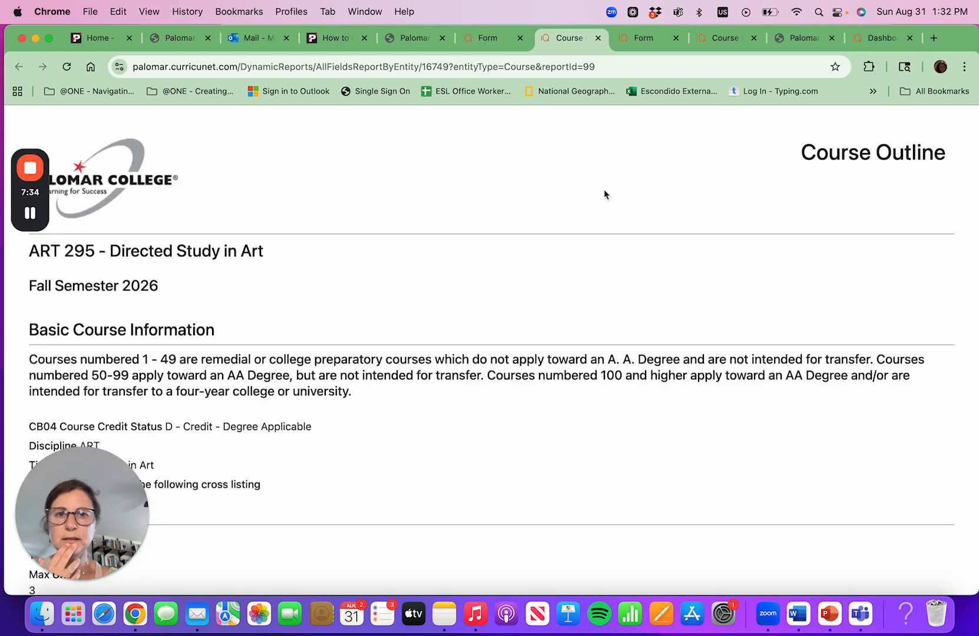
scroll(369, 415, "down", 13)
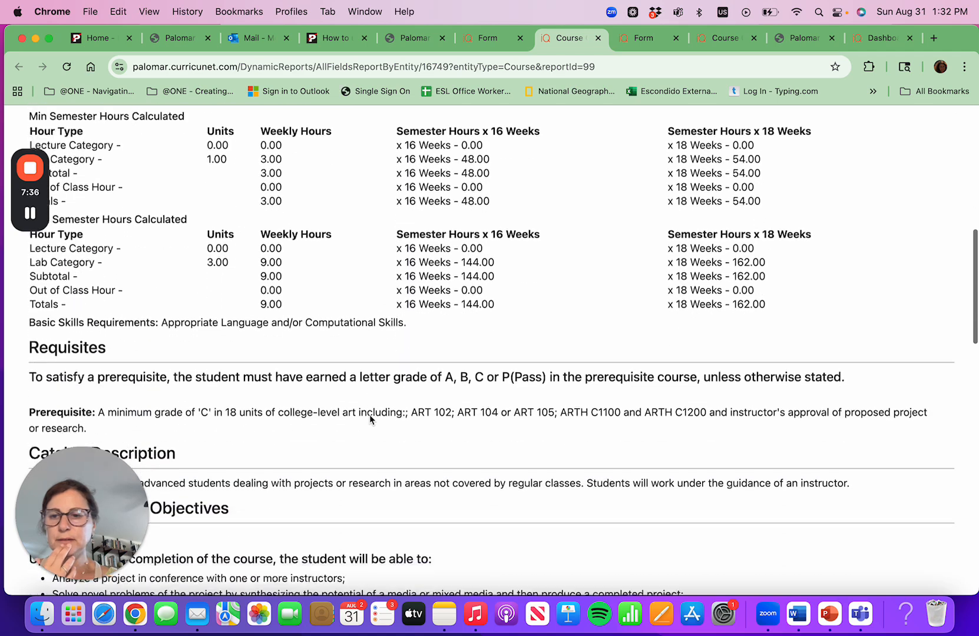
scroll(370, 415, "down", 2)
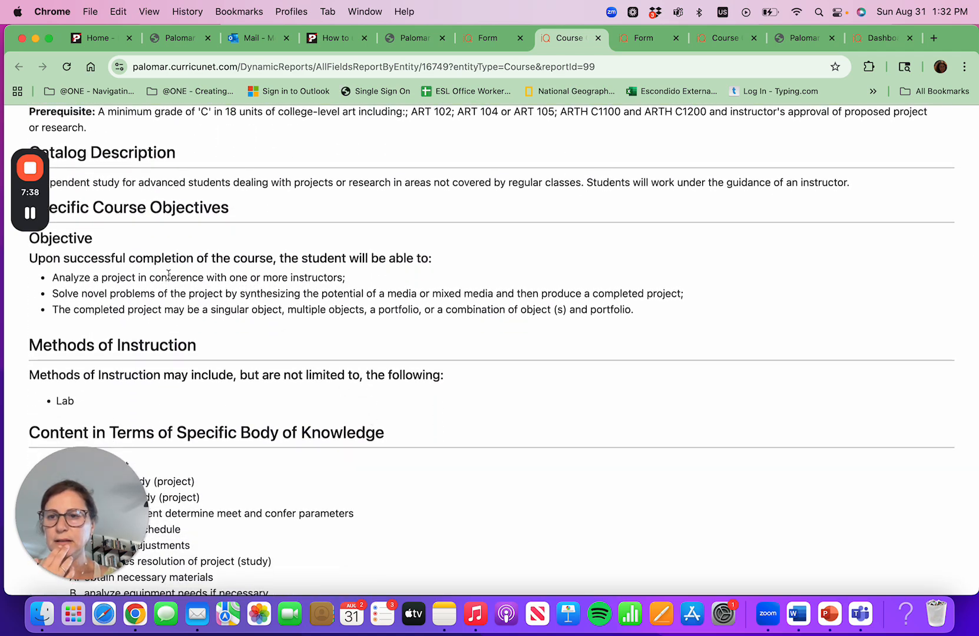
left_click_drag(52, 277, 642, 311)
key("super+c")
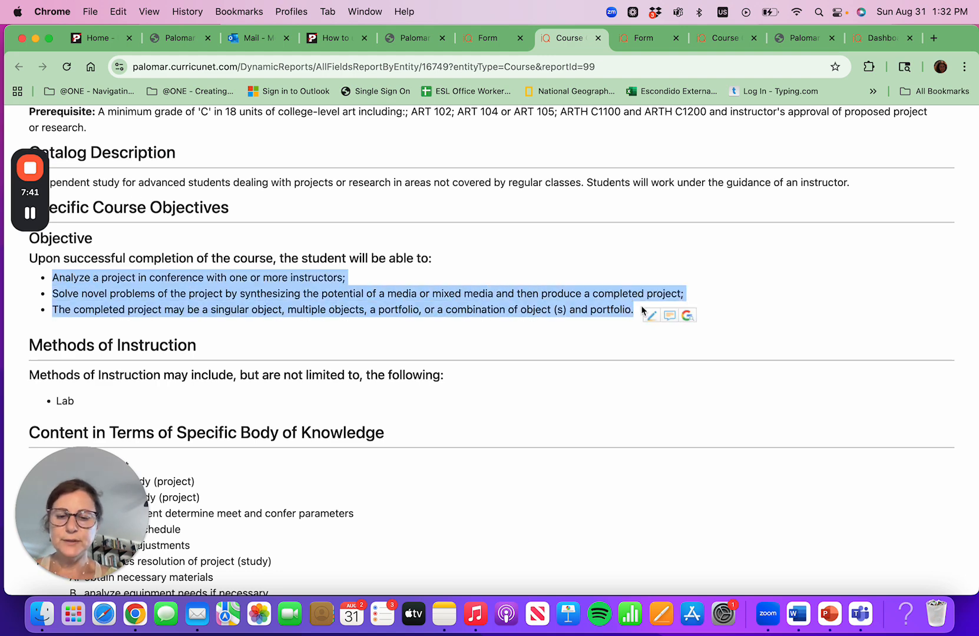
Replace points 1 to 5 in ARTH C1100's Validation of 5 Points of Knowledge with the copied ART 295 objectives, numbering the second "2."
left_click(498, 38)
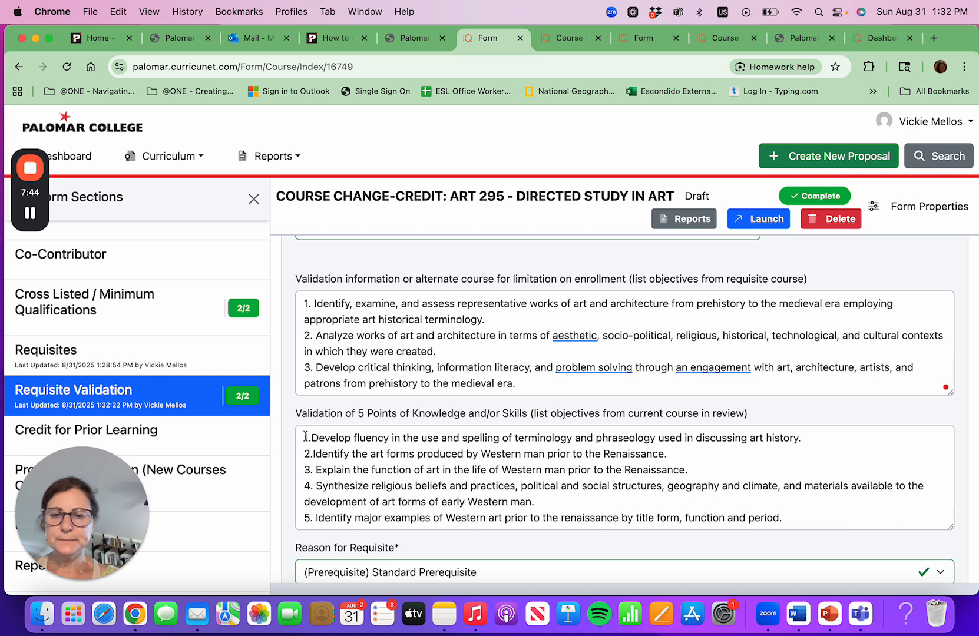
left_click_drag(310, 438, 795, 518)
key("BackSpace")
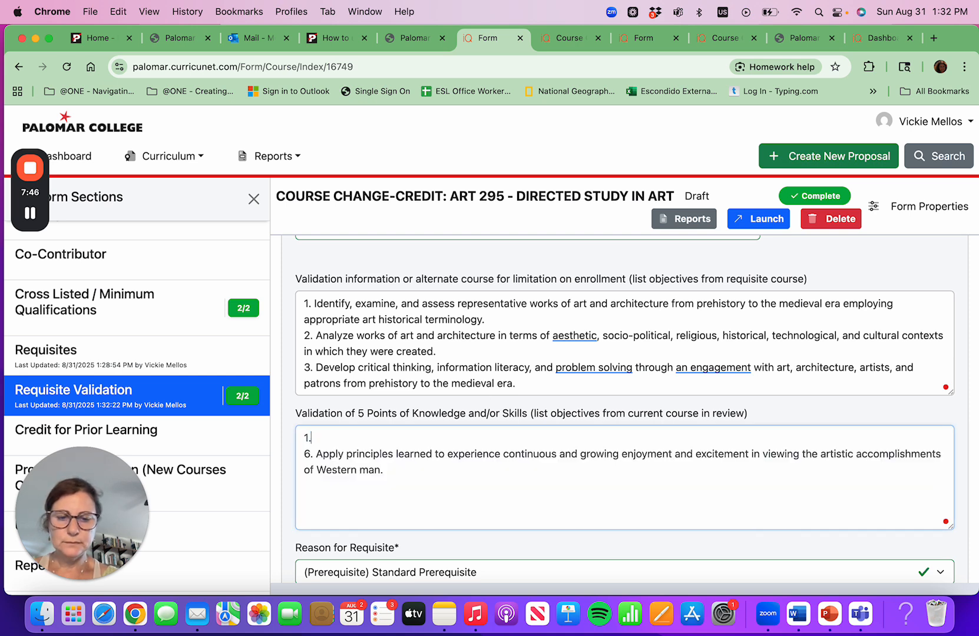
key("super+v")
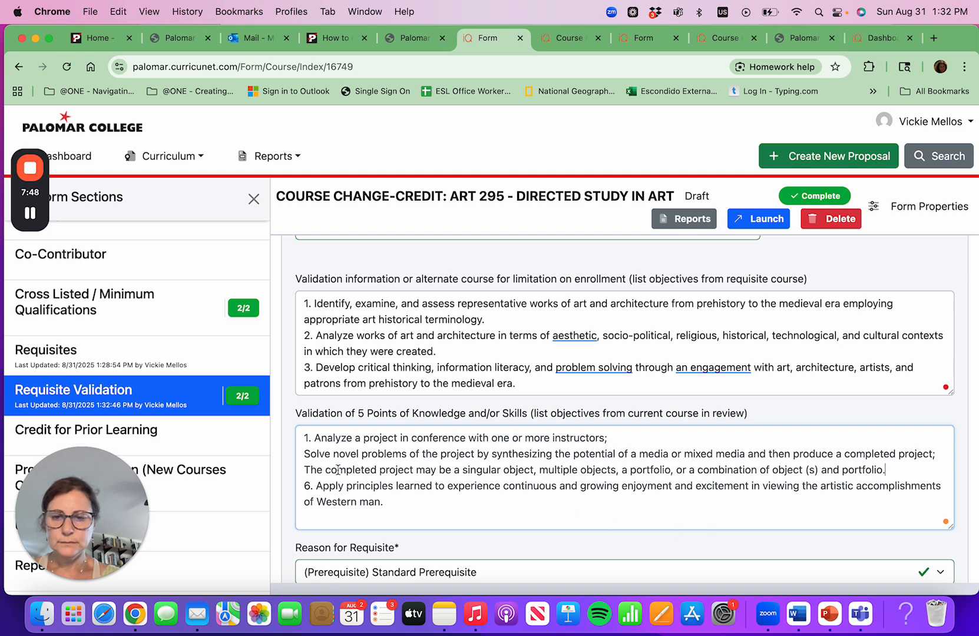
left_click(305, 456)
type("2.")
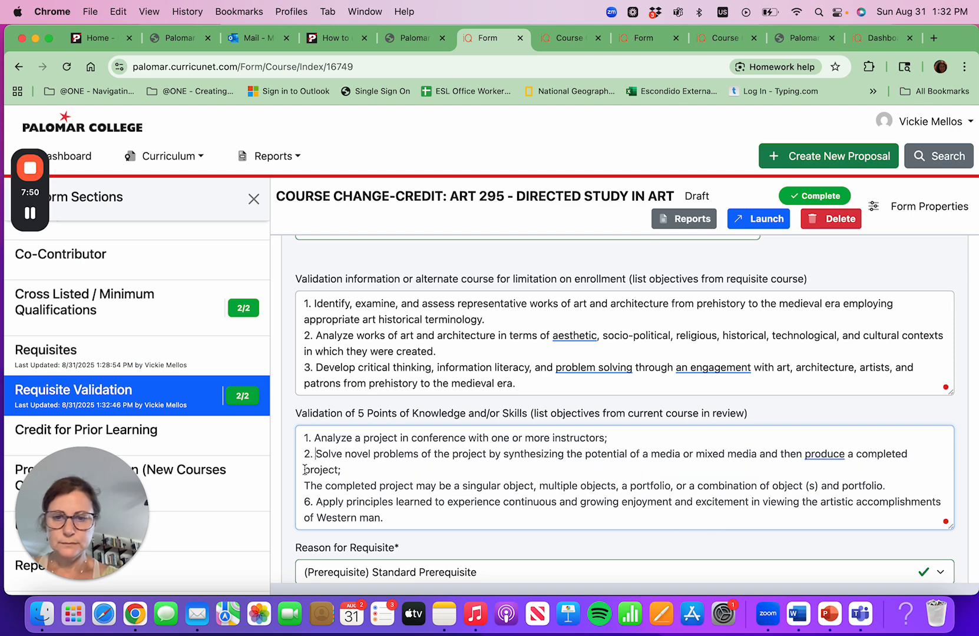
Number the "Apply principles learned" line 3. and the "The completed project" line 4. in the points of knowledge
left_click(317, 501)
key("BackSpace")
key("BackSpace")
key("BackSpace")
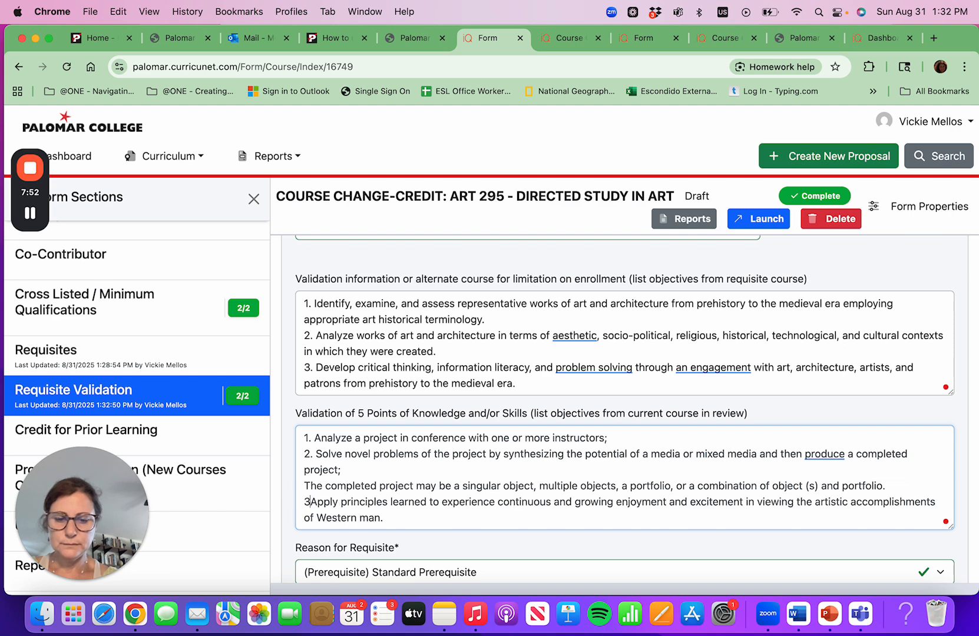
type("3.")
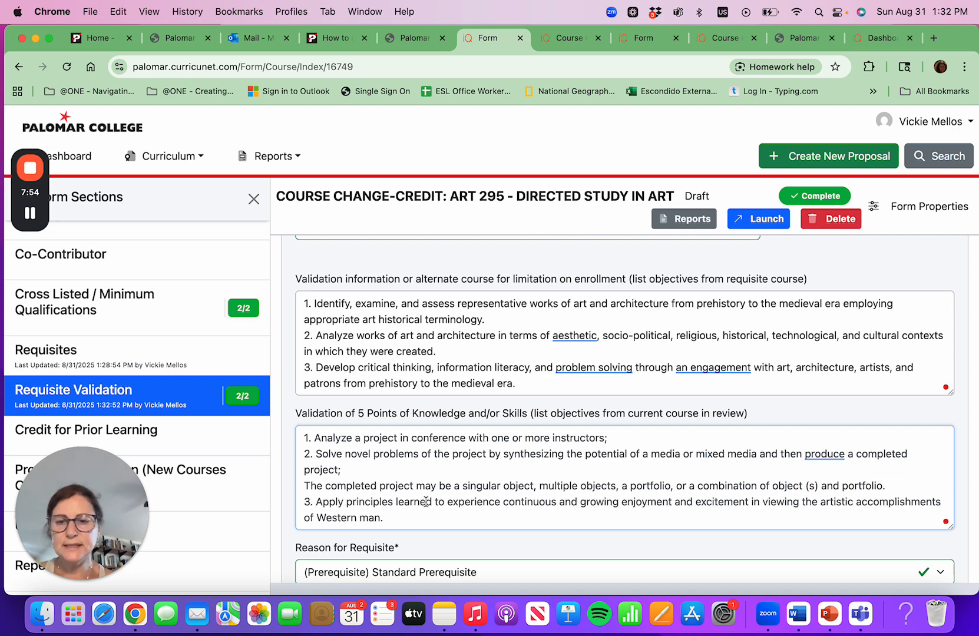
left_click(303, 485)
type("4.")
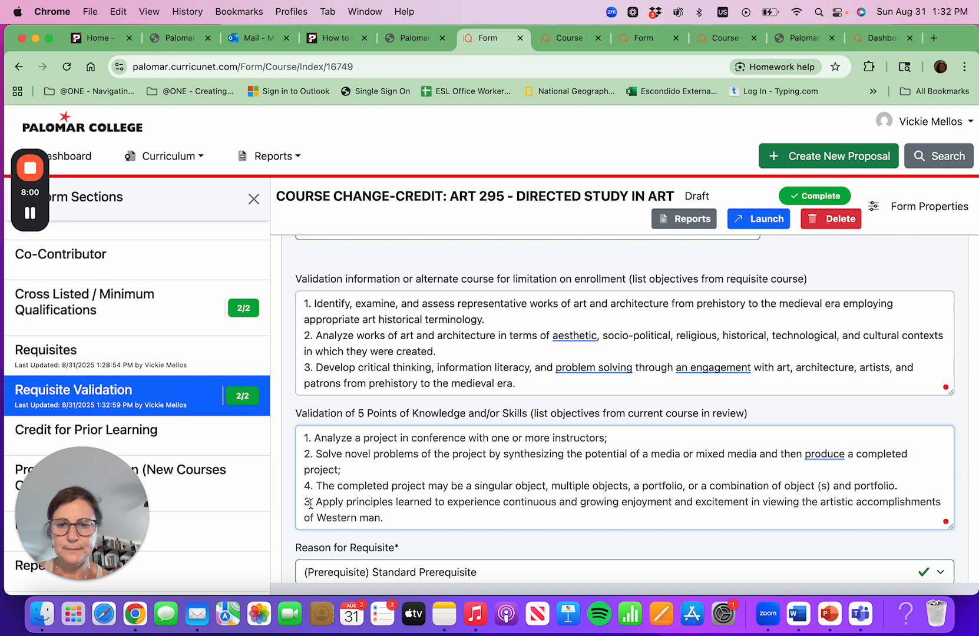
Renumber the last two points so "The completed project" is 3. and "Apply principles learned" is 4. on its own line
left_click(310, 502)
key("BackSpace")
type("6")
key("BackSpace")
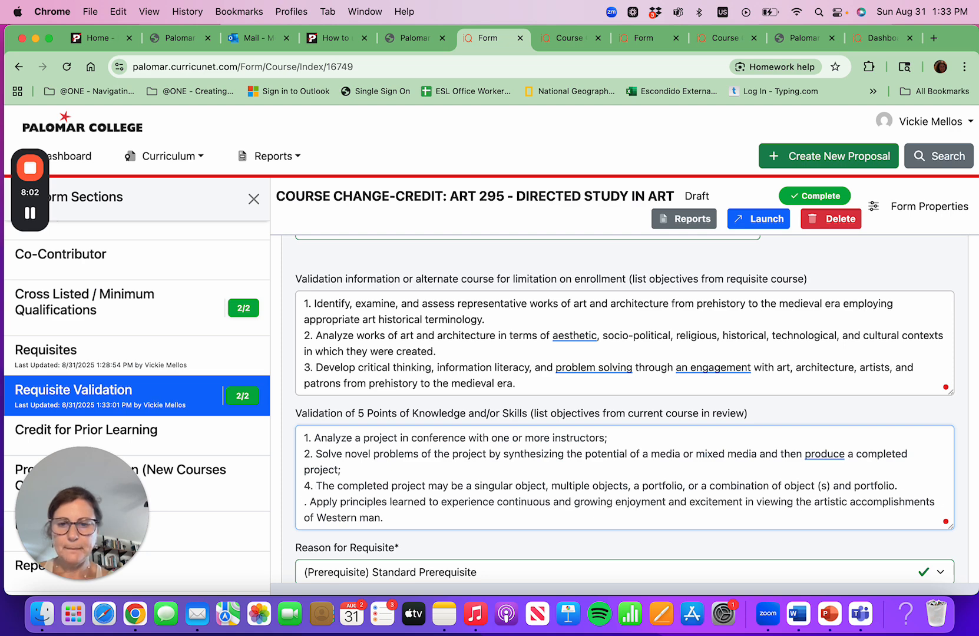
key("BackSpace")
key("BackSpace")
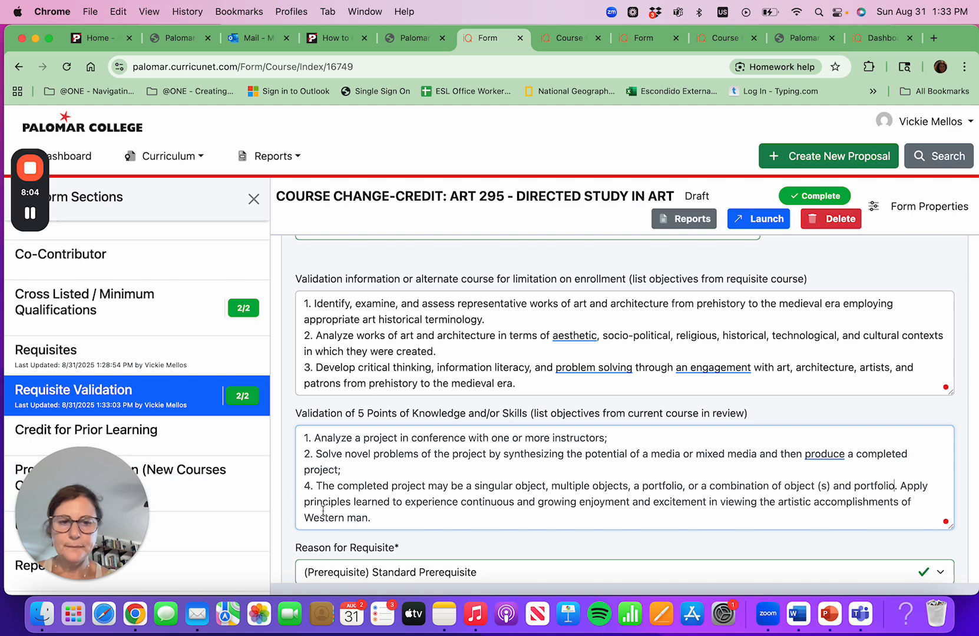
left_click(311, 485)
key("BackSpace")
type("3")
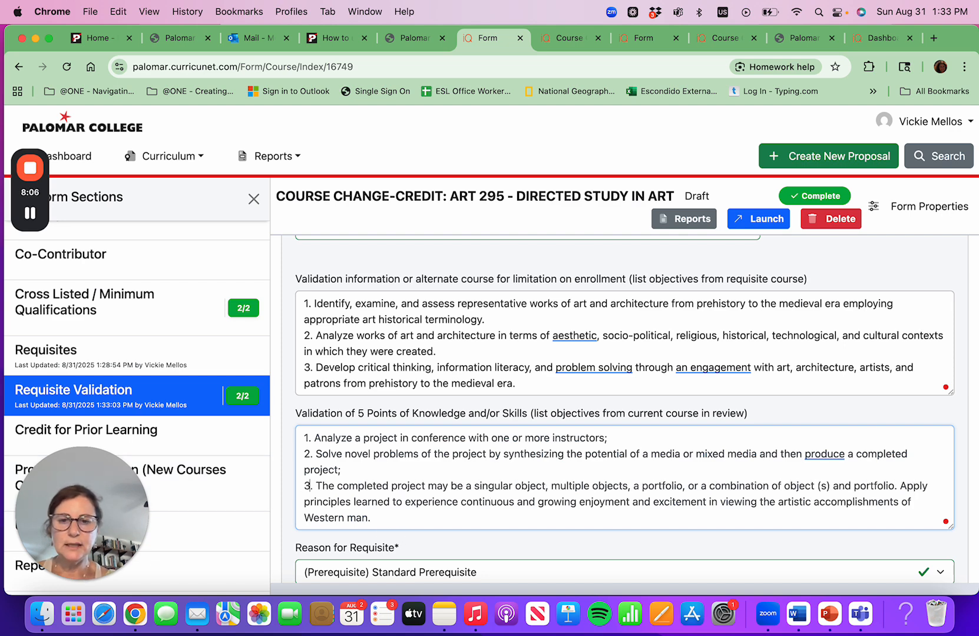
left_click(898, 485)
key("Return")
type("4.")
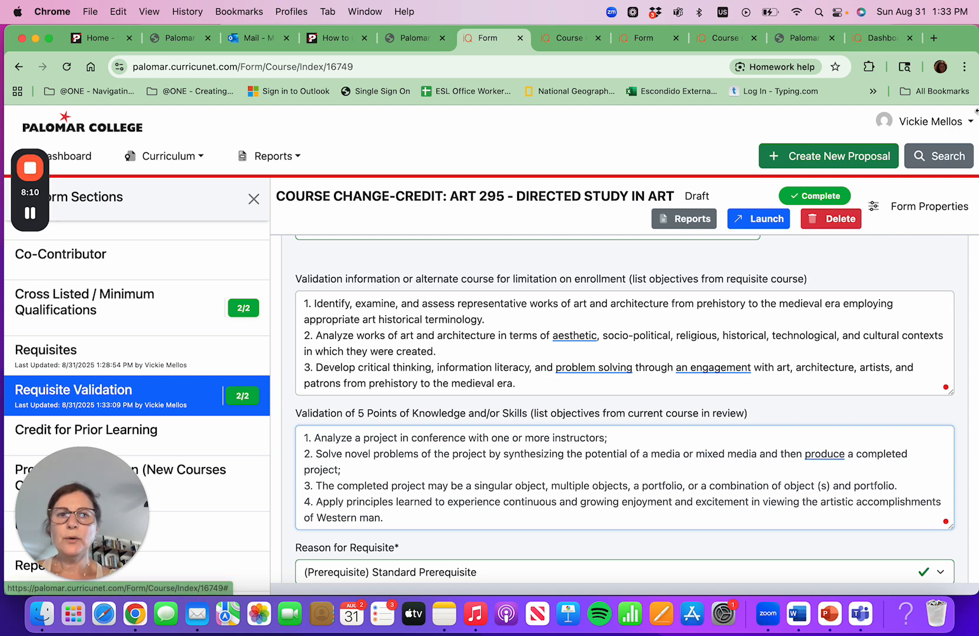
Check the objectives and body of knowledge in the ART 295 Course Outline report, and return to the form
left_click(568, 43)
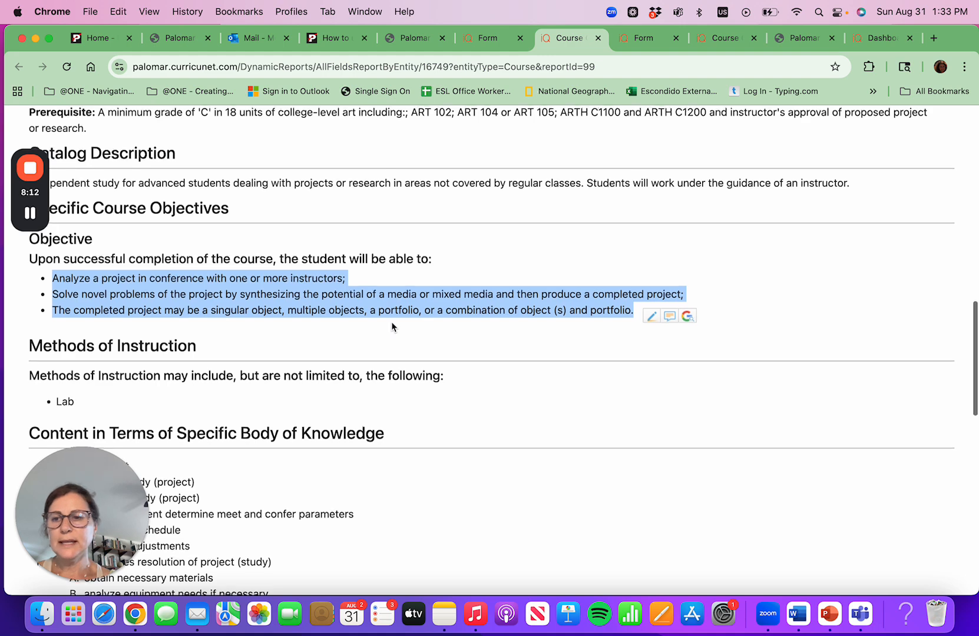
scroll(391, 322, "up", 2)
scroll(393, 326, "down", 5)
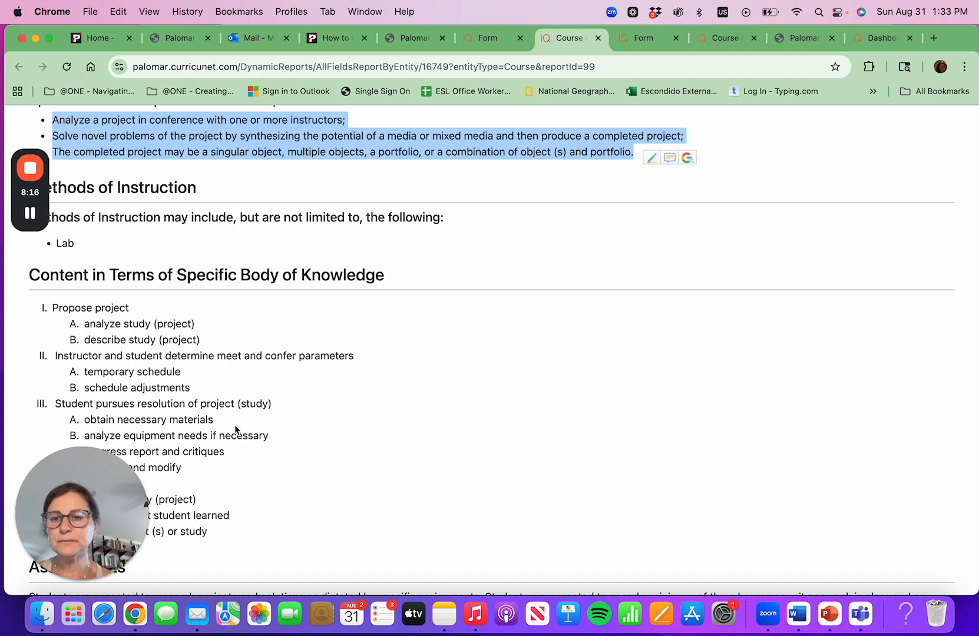
left_click(500, 43)
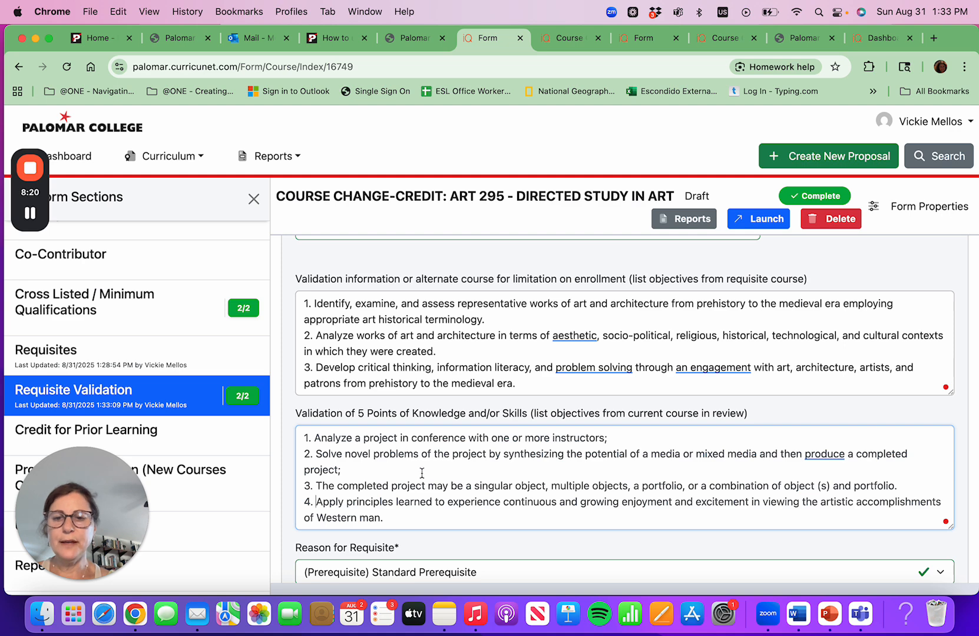
Try (Prerequisite) Sequential Course as ARTH C1100's Reason for Requisite, and set it back to (Prerequisite) Standard Prerequisite
scroll(448, 468, "down", 3)
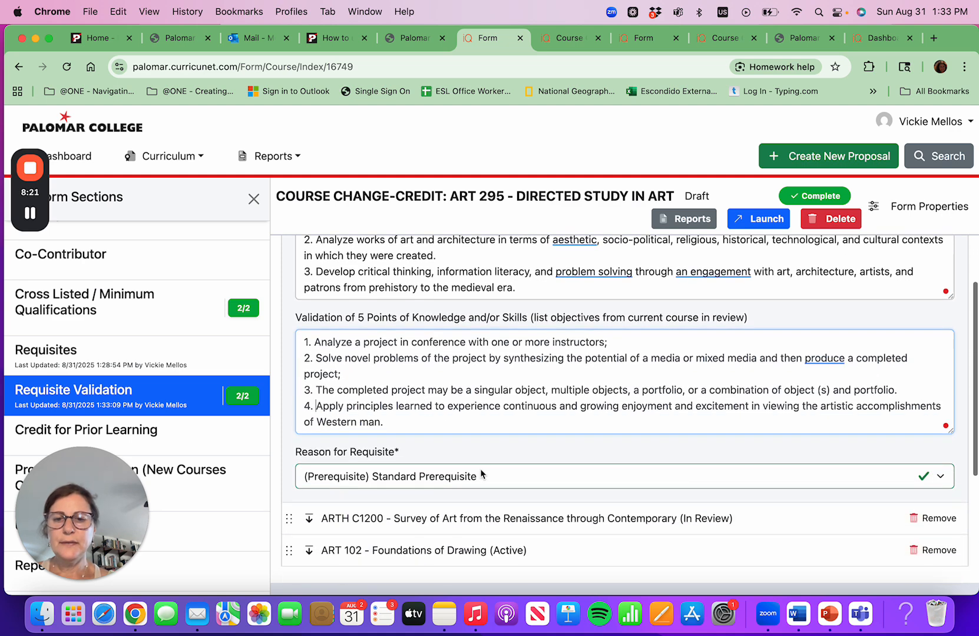
left_click(936, 482)
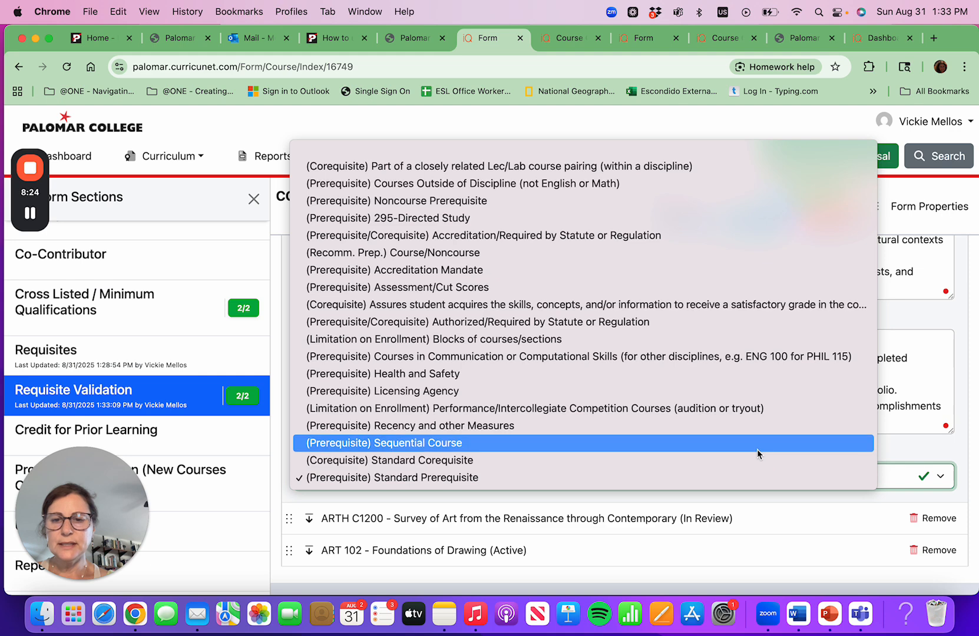
left_click(490, 443)
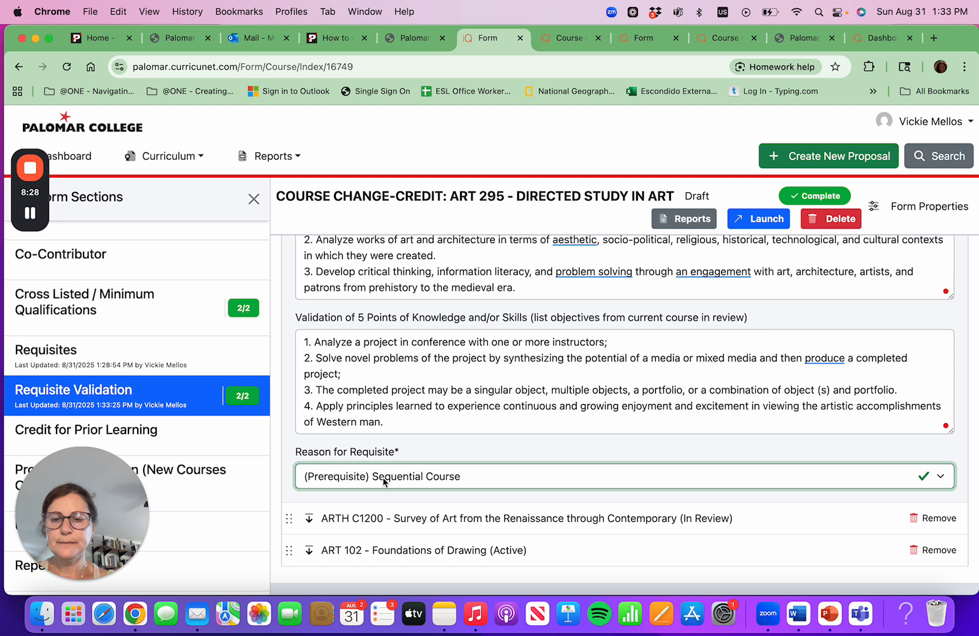
left_click(477, 480)
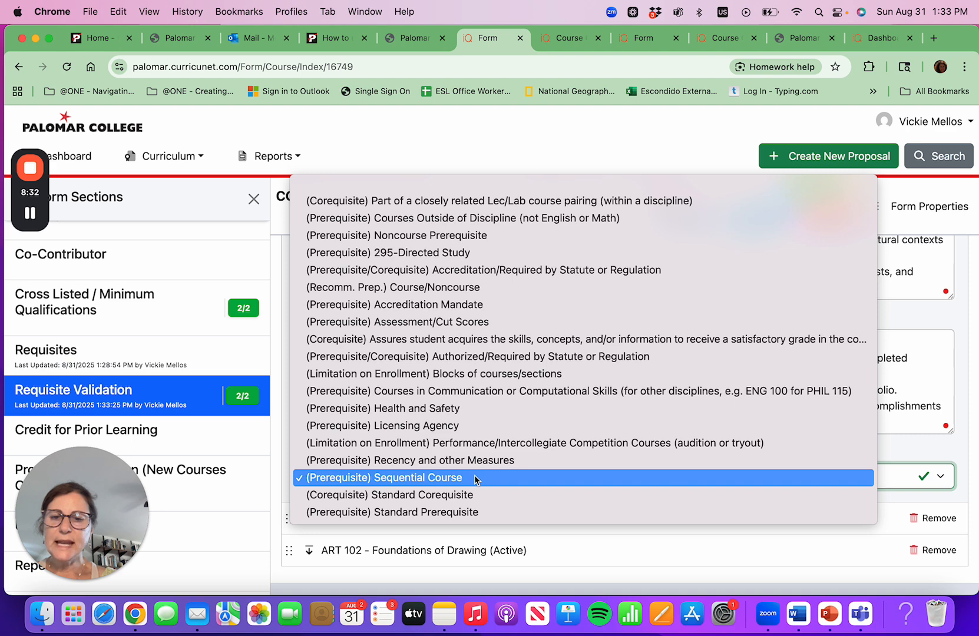
left_click(472, 512)
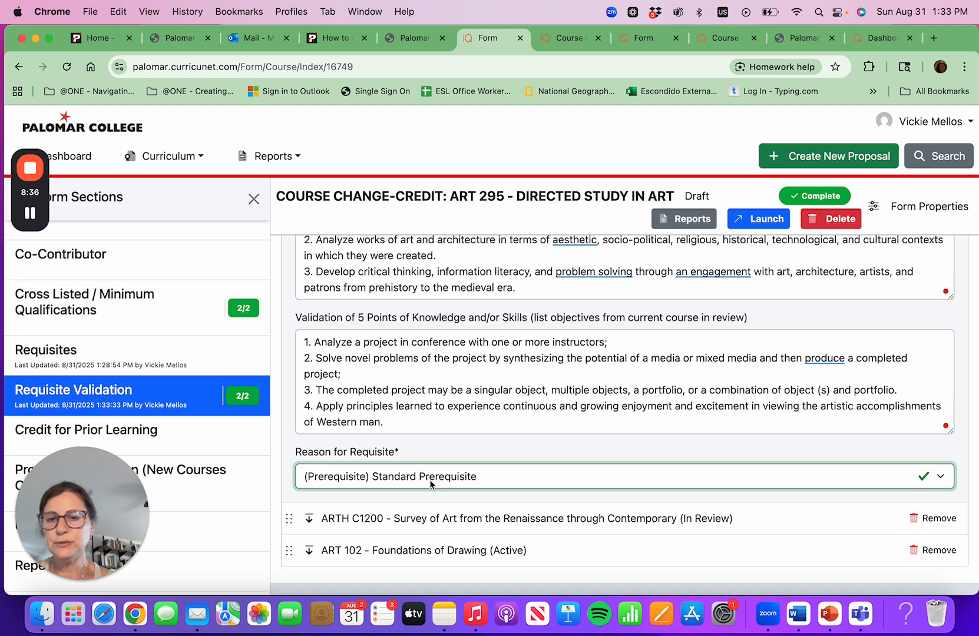
scroll(429, 480, "up", 3)
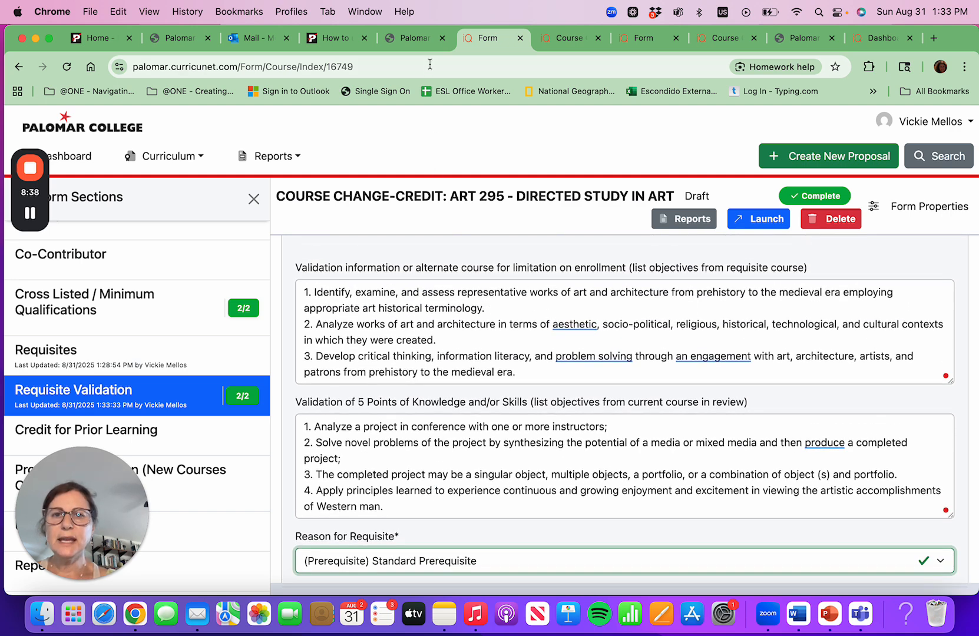
Replace ARTH C1100's requisite-course objectives in the validation information with "CSU San Marcos (2025/26)"
left_click_drag(304, 292, 544, 376)
key("BackSpace")
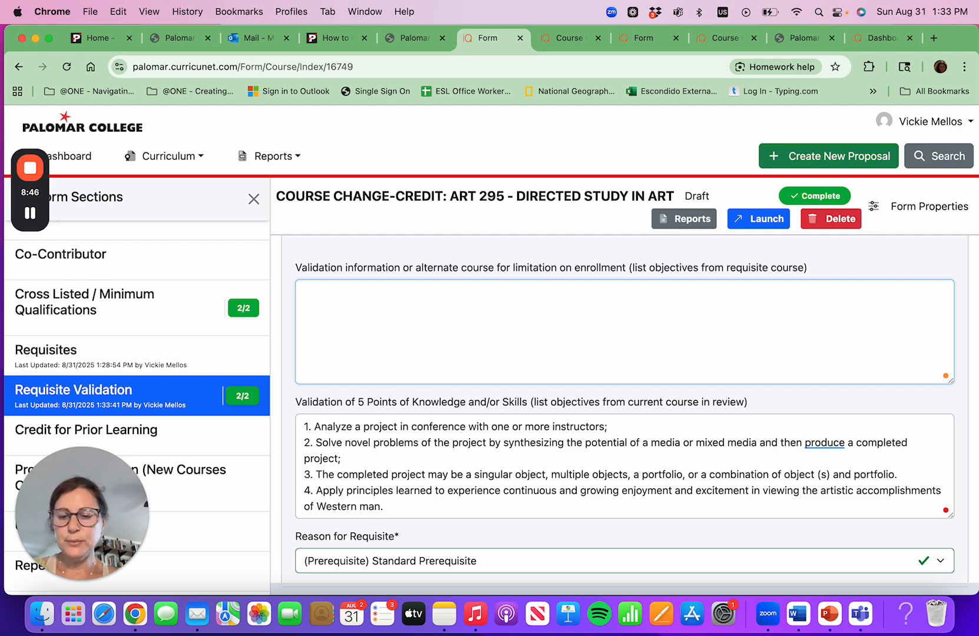
type("CSU S")
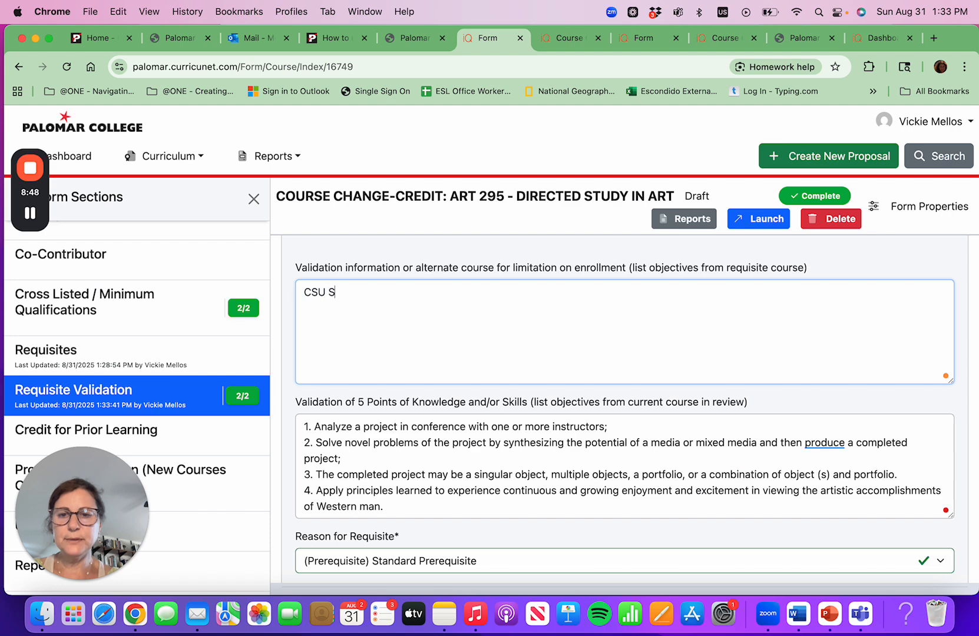
type("an Marocs")
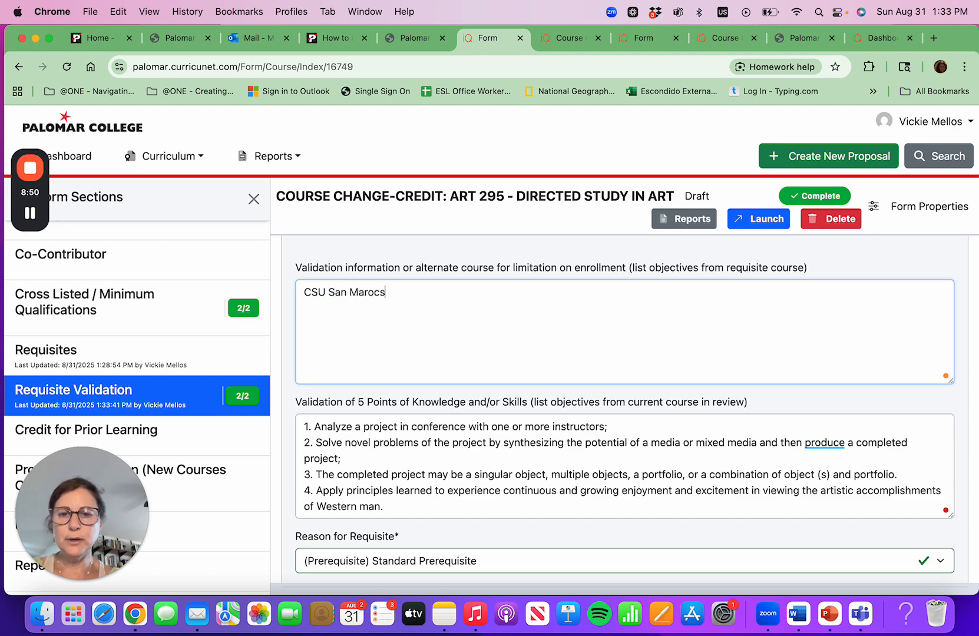
key("BackSpace")
key("BackSpace")
key("BackSpace")
type("cos ")
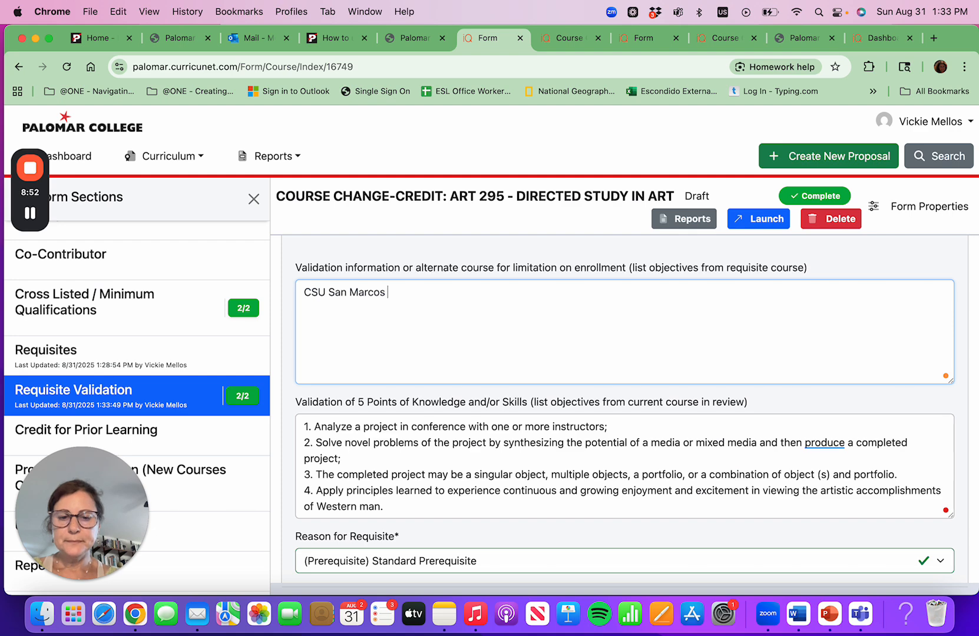
type("(2025")
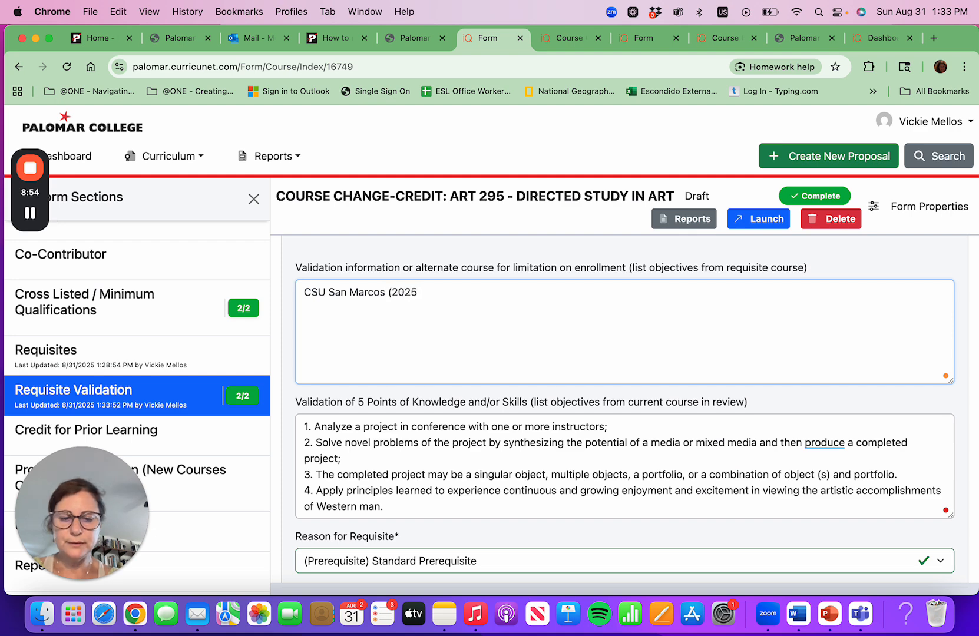
type("/26)")
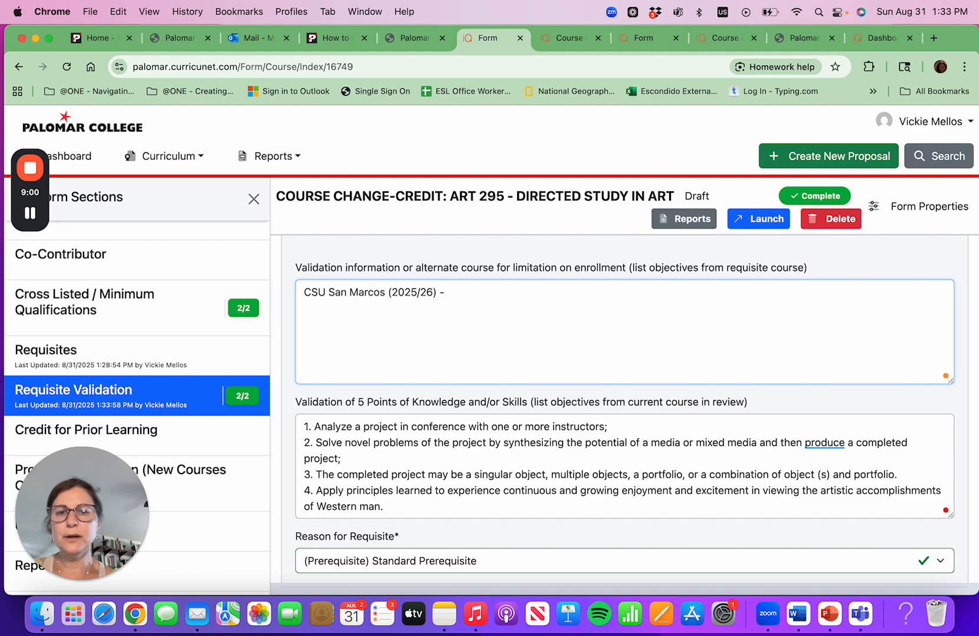
Append "- ART 290 (Prerequisite:" to the CSU San Marcos entry in the validation information
type("- ART ")
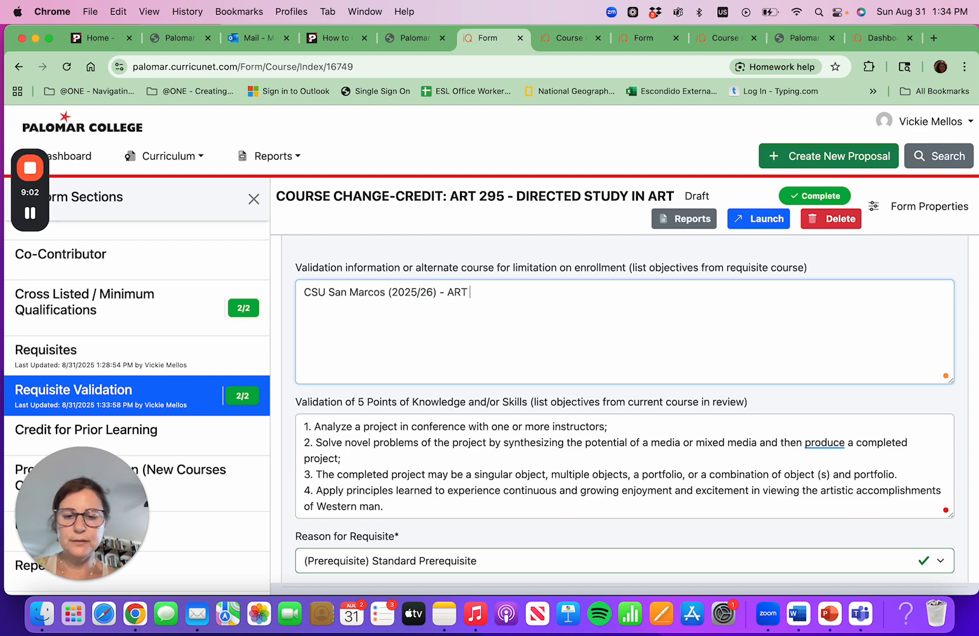
type("3")
key("BackSpace")
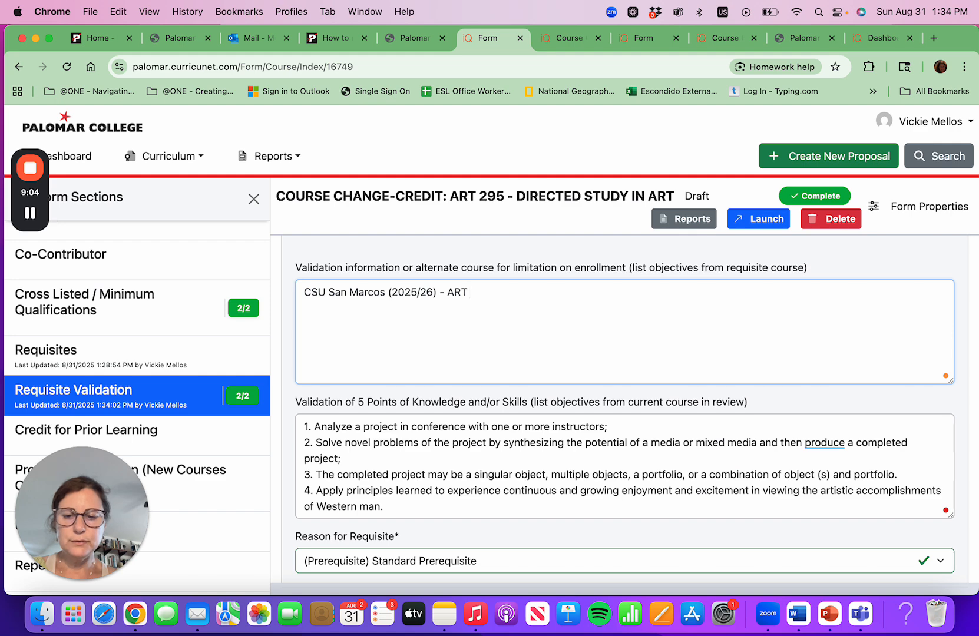
type("2")
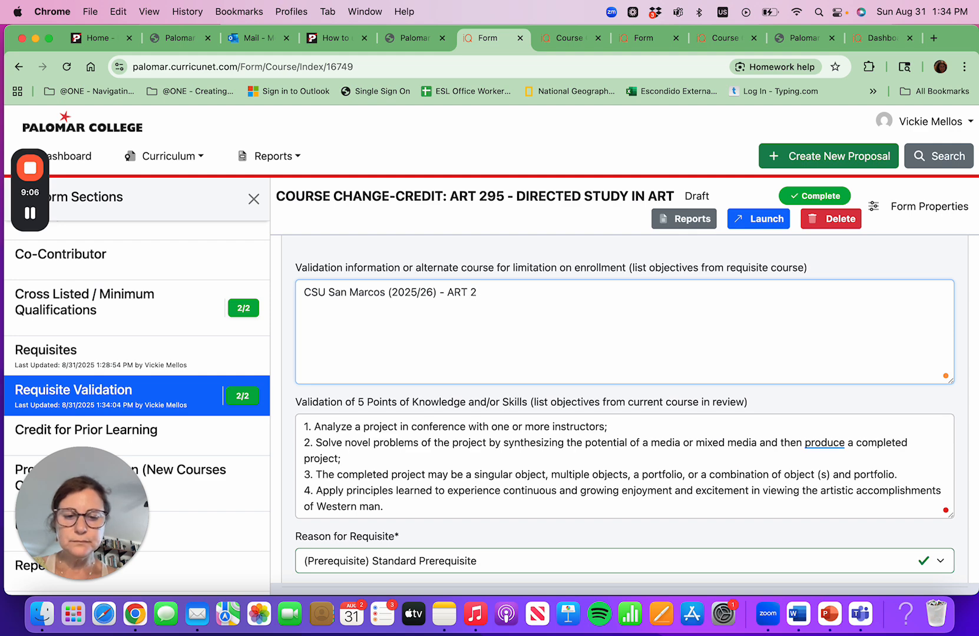
type("90 (")
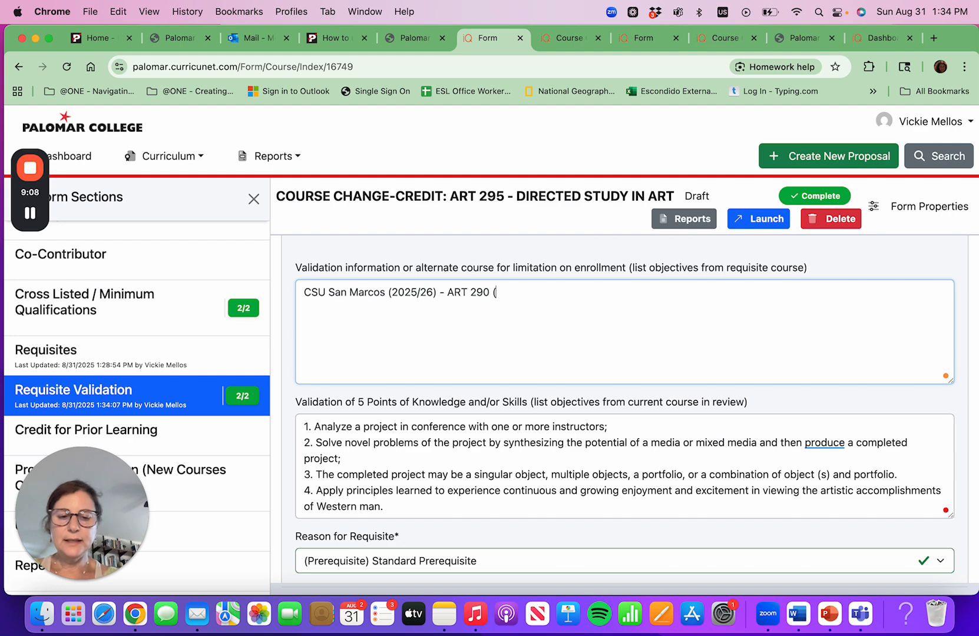
type("Prereq")
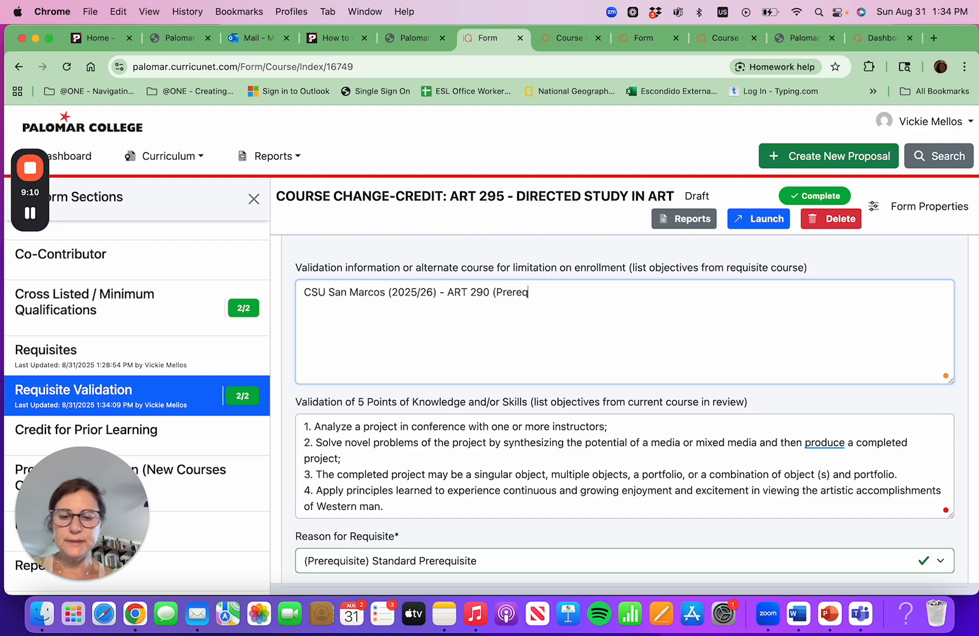
type("uisi")
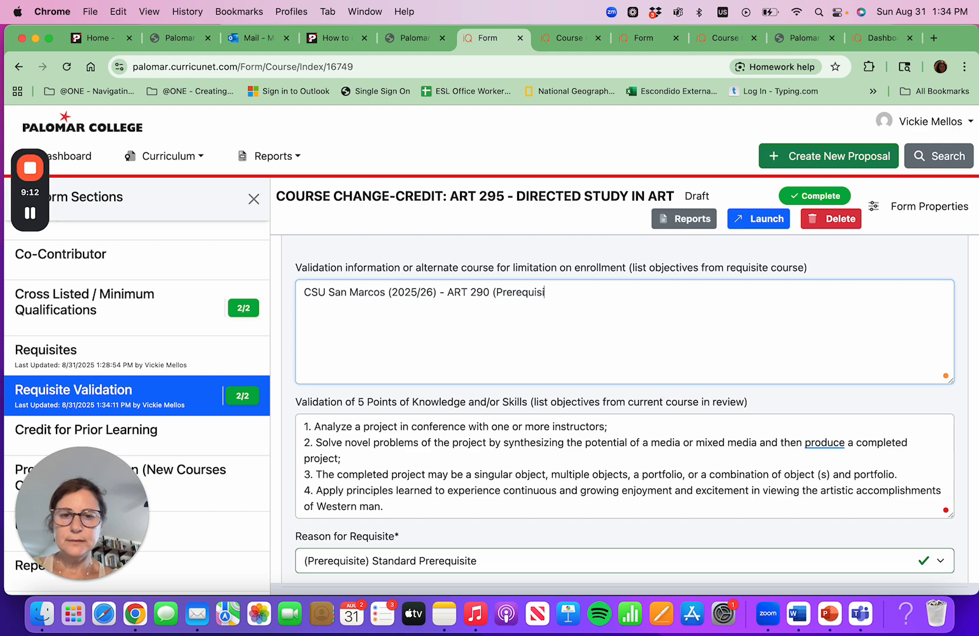
type("te:")
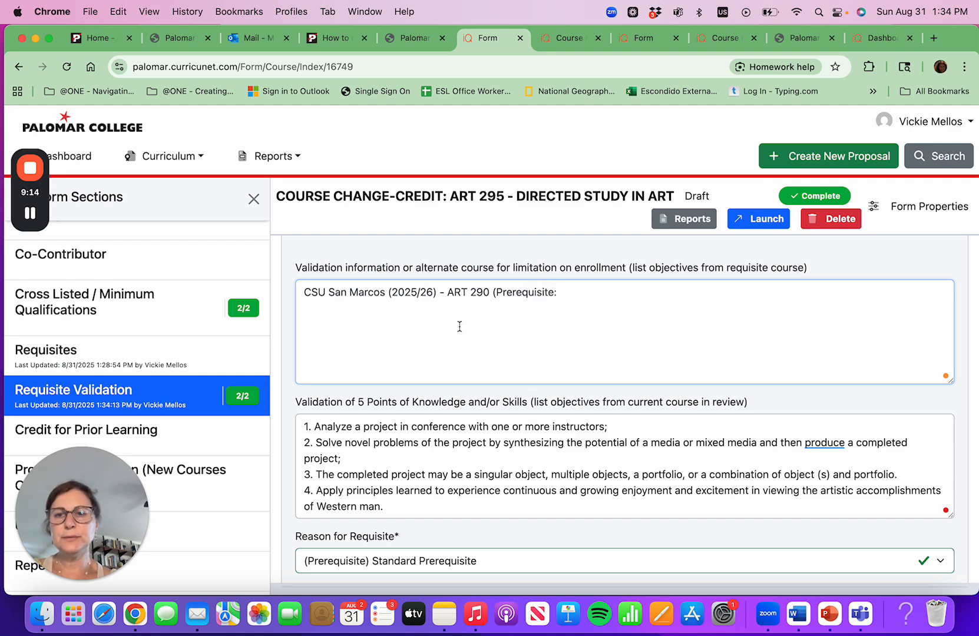
Finish the CSU San Marcos entry with "ART 110)" and add a second line reading "UC San Diego"
scroll(467, 407, "up", 1)
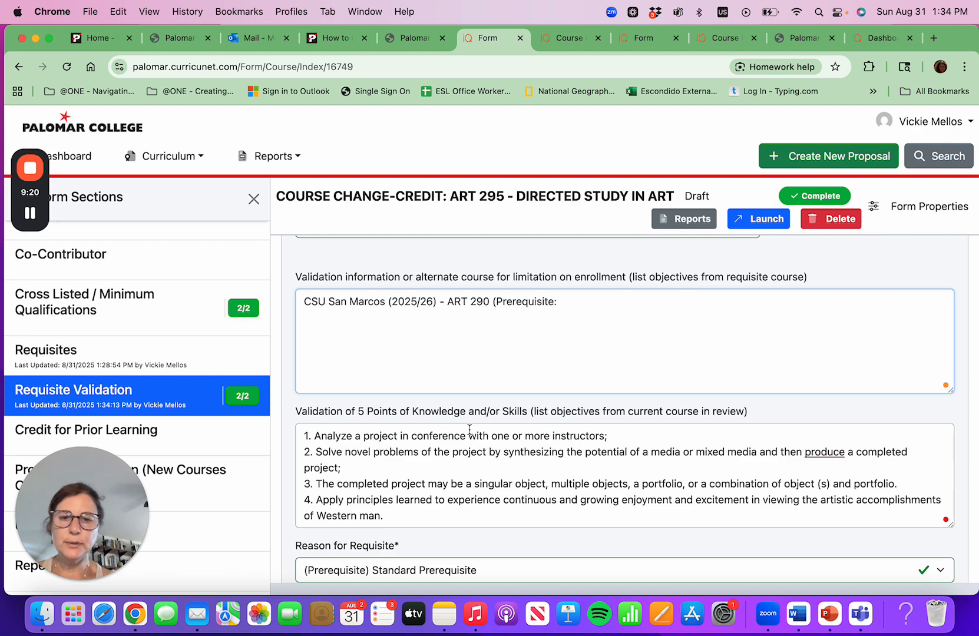
type("ART")
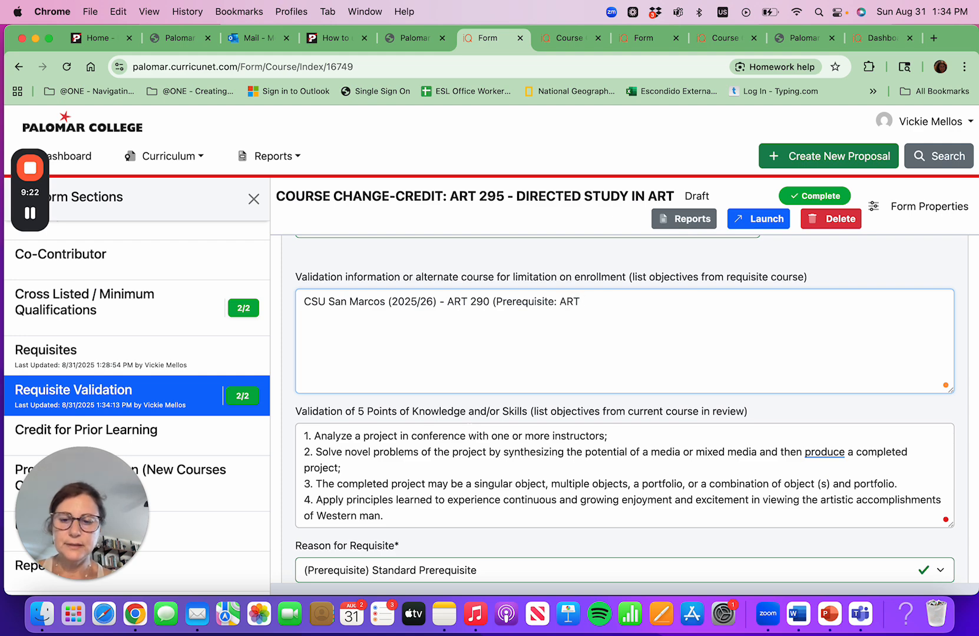
type(" 110)")
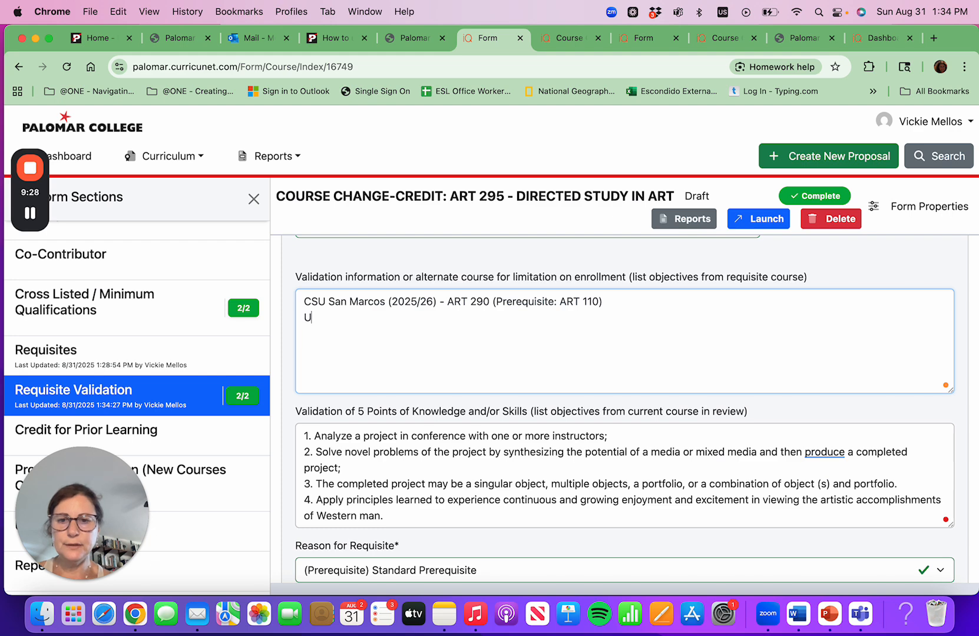
type("C San ")
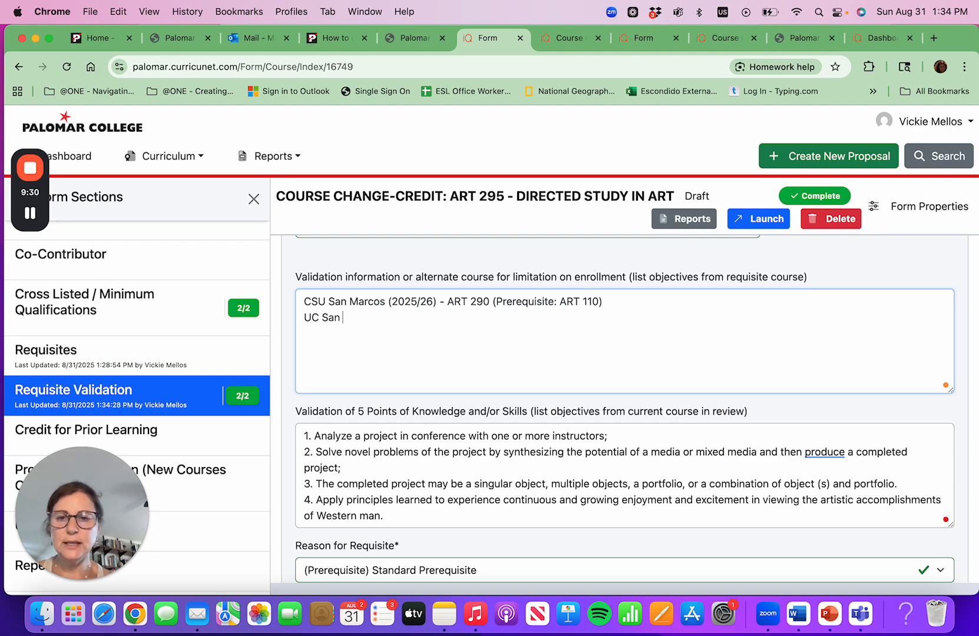
type("Diego")
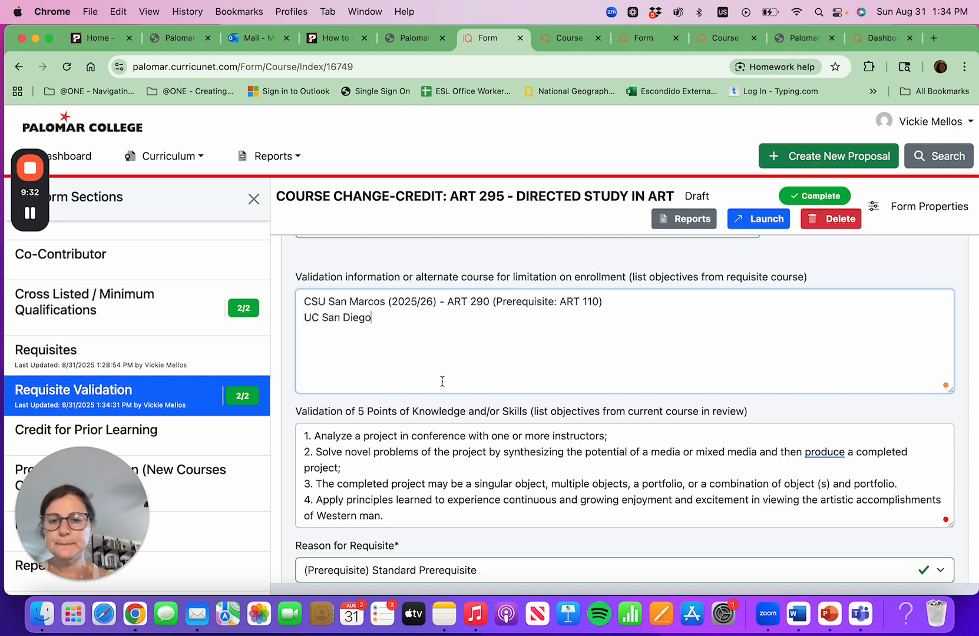
Replace ARTH C1100's Validation of 5 Points of Knowledge and/or Skills with "n/a"
scroll(442, 381, "down", 2)
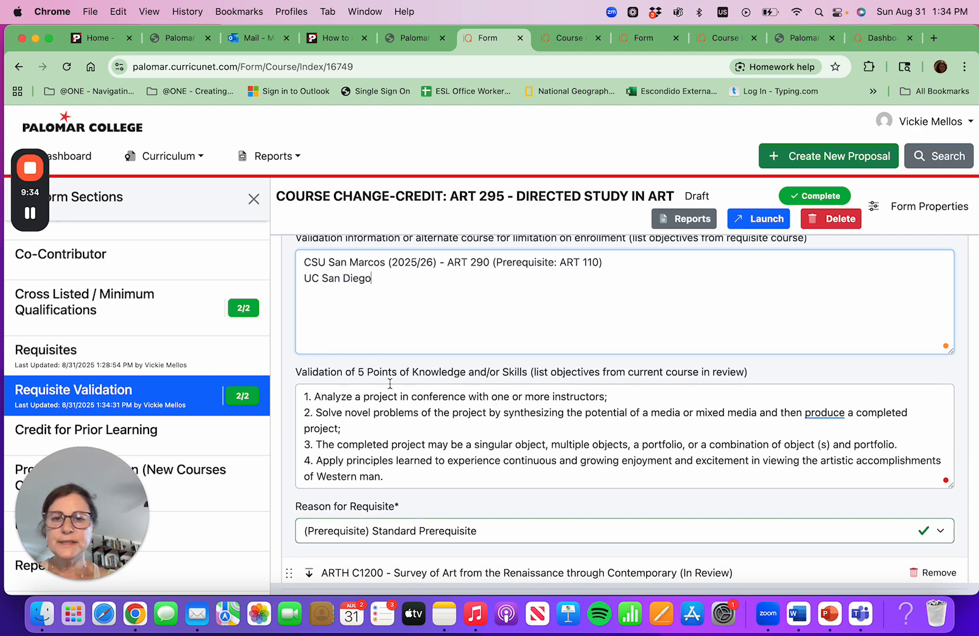
left_click_drag(304, 394, 458, 483)
key("super+x")
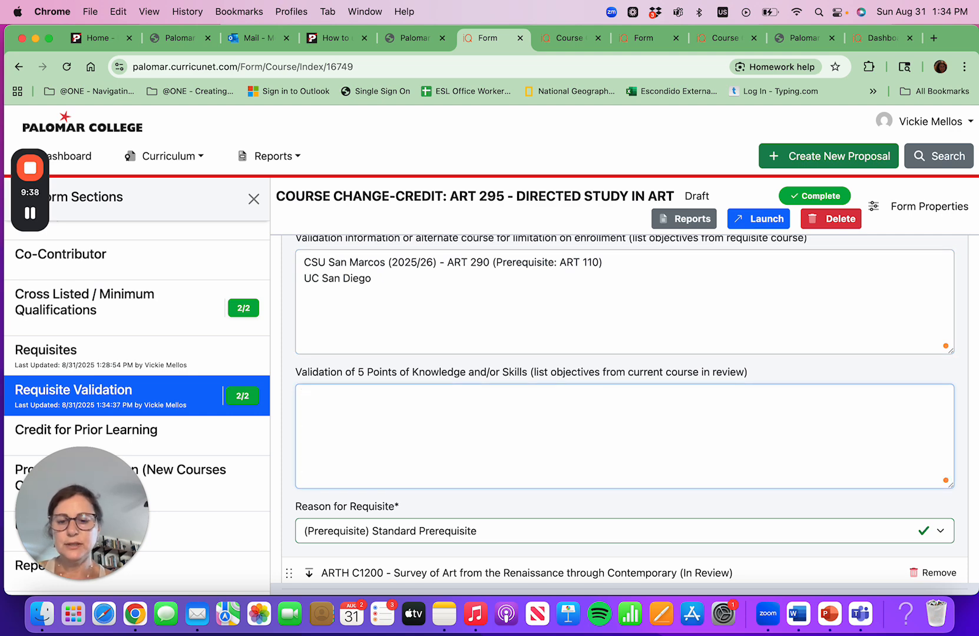
type("n/a")
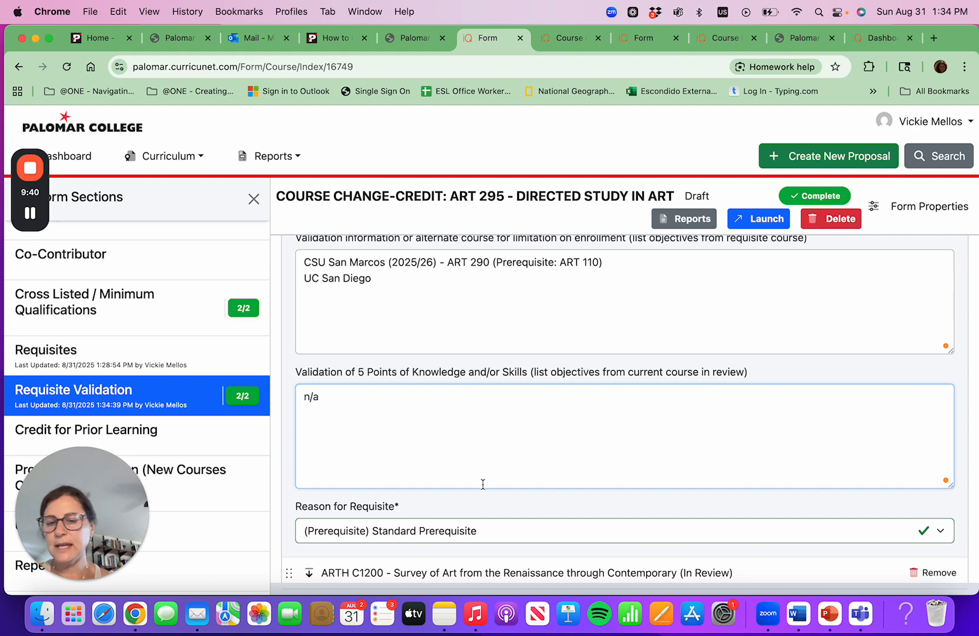
Keep (Prerequisite) Standard Prerequisite as ARTH C1100's Reason for Requisite and collapse that course's entry
scroll(482, 484, "down", 2)
left_click(504, 485)
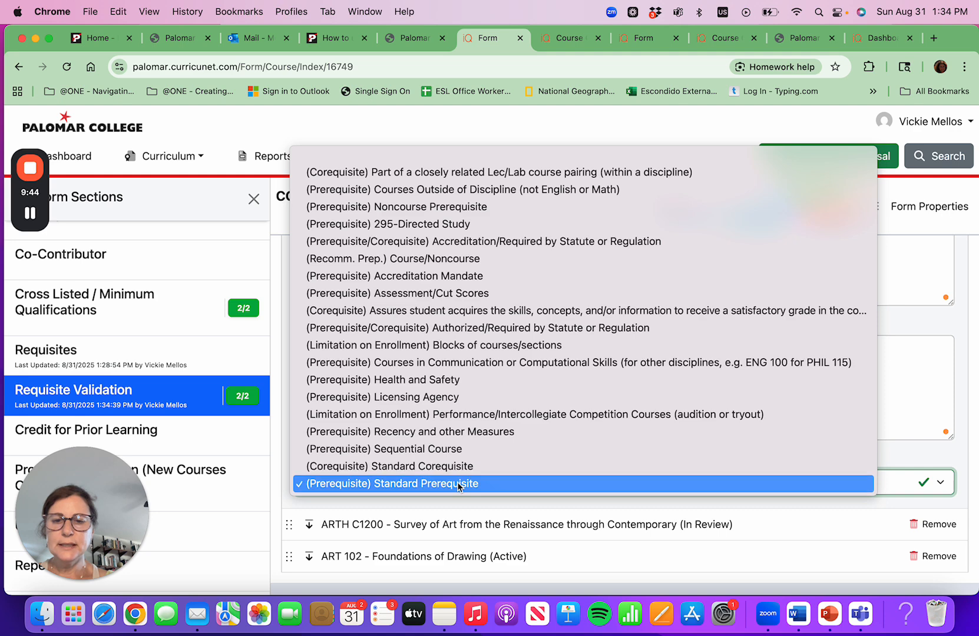
key("Up")
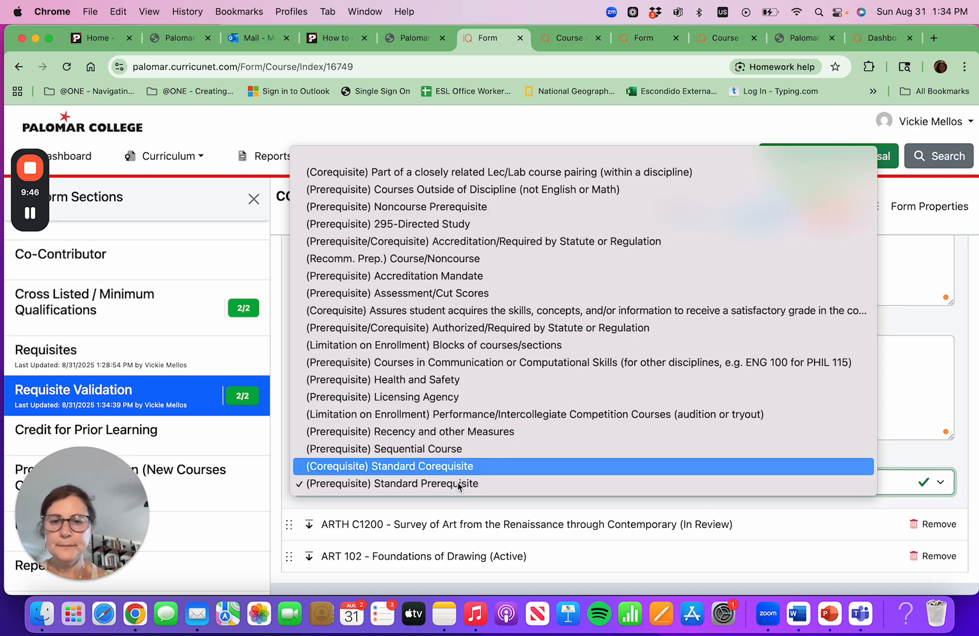
left_click(459, 484)
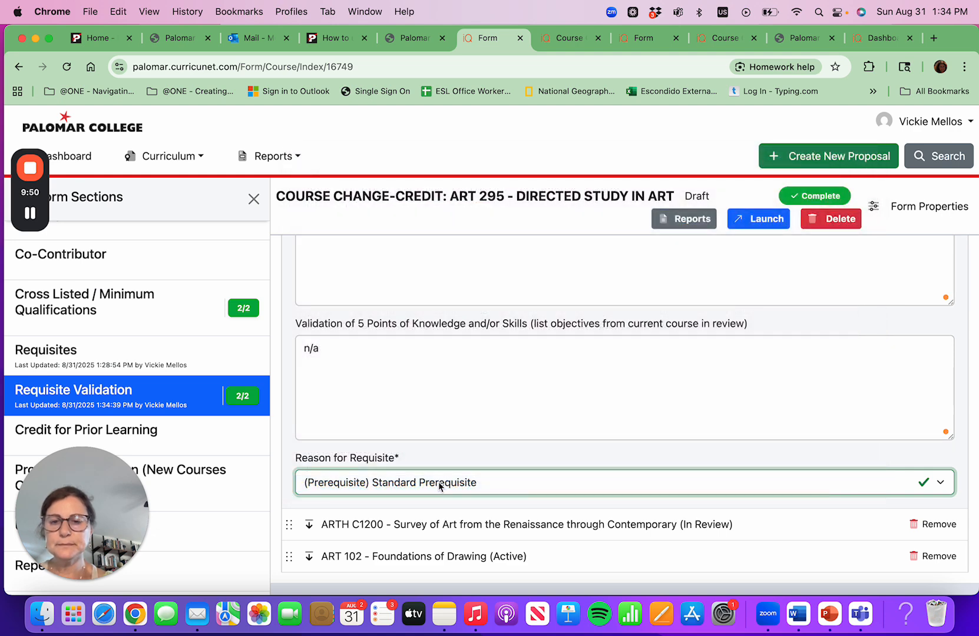
scroll(404, 431, "up", 5)
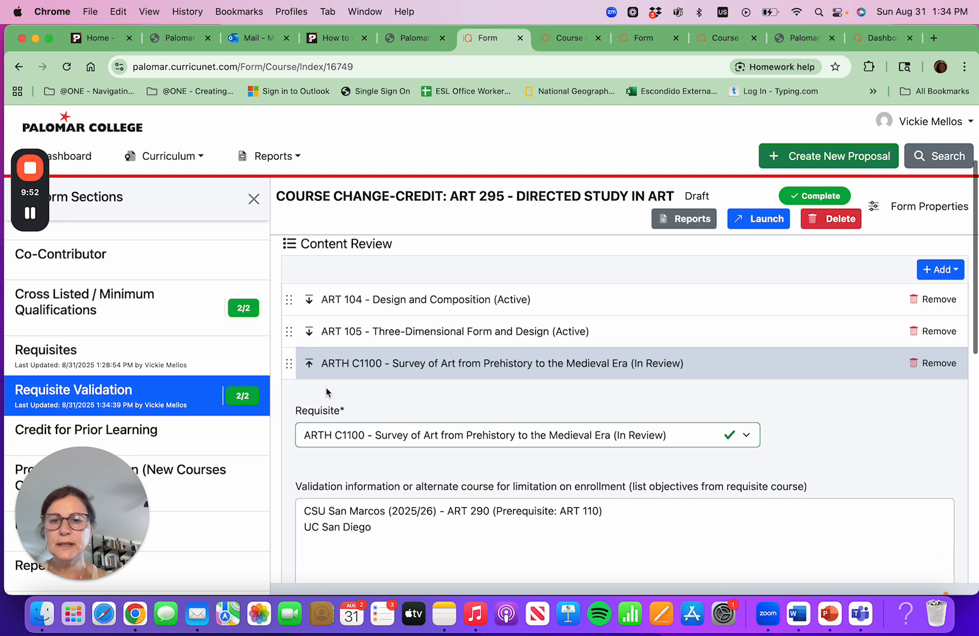
left_click(328, 363)
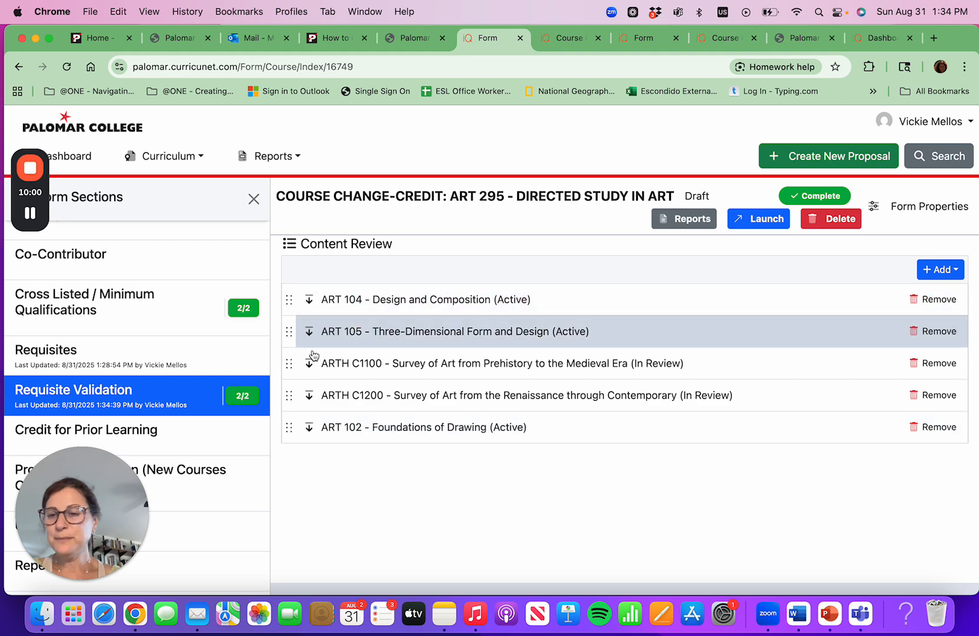
Look over the form sections and check the Proposal Justification in the Main section
scroll(200, 439, "down", 3)
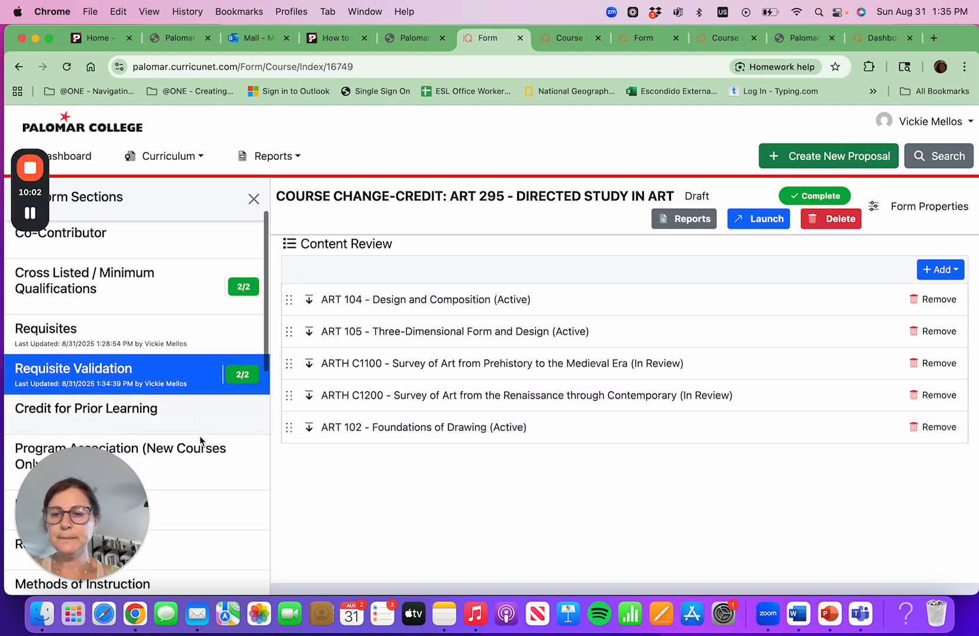
scroll(200, 441, "down", 4)
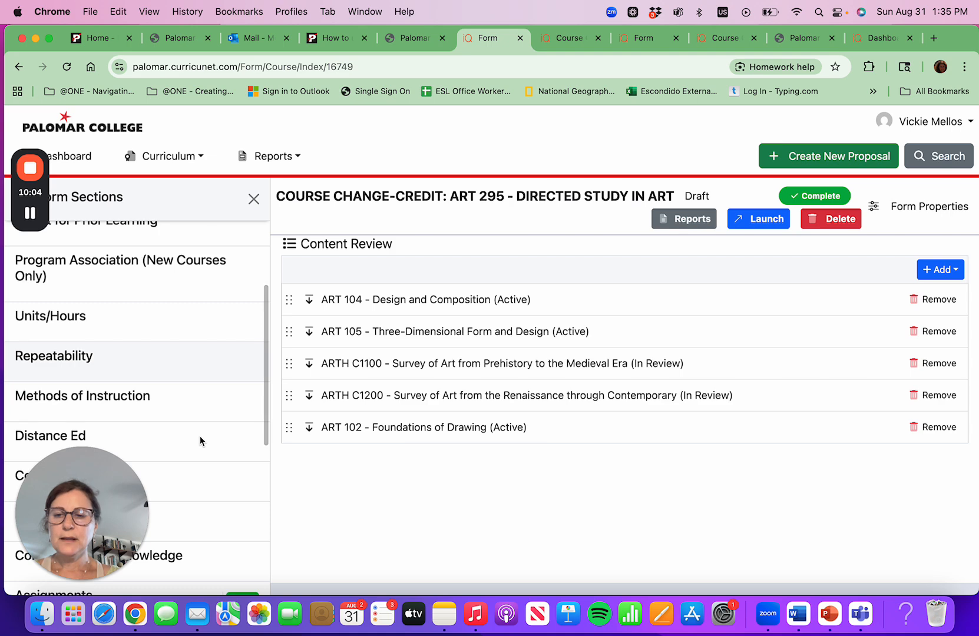
scroll(199, 436, "up", 2)
scroll(591, 365, "up", 3)
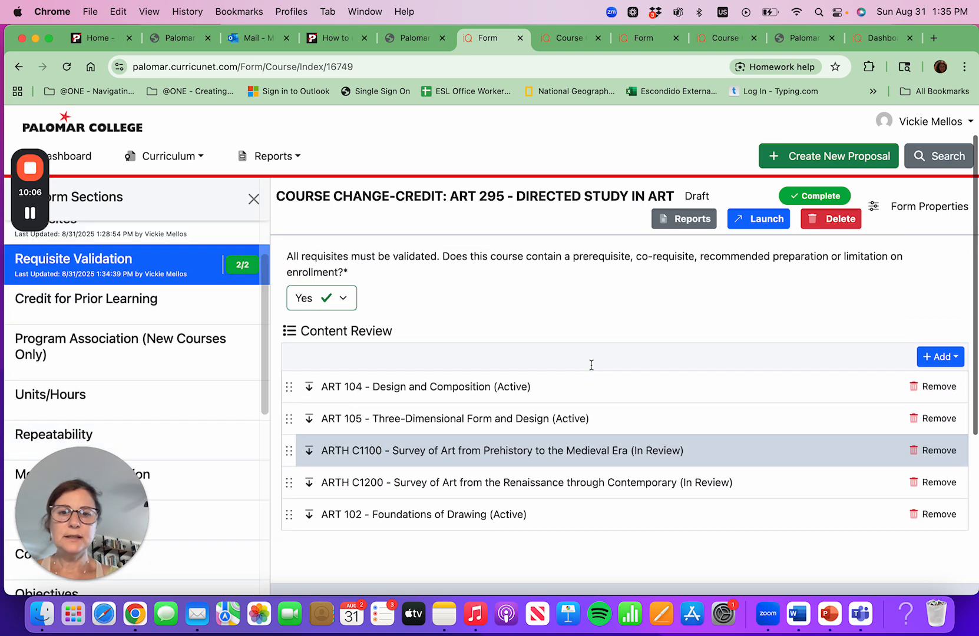
scroll(184, 361, "up", 5)
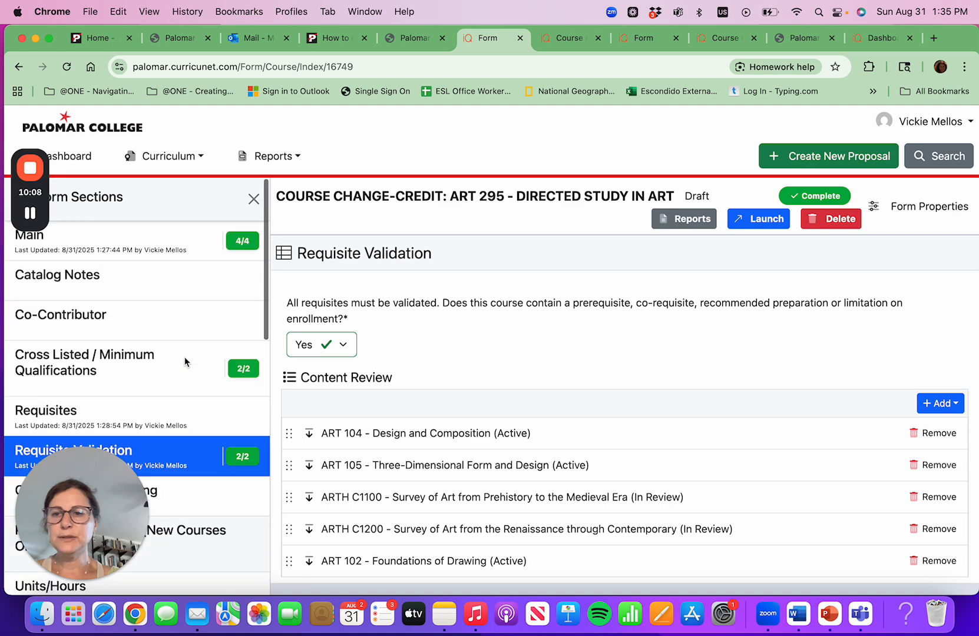
left_click(89, 239)
scroll(393, 369, "down", 10)
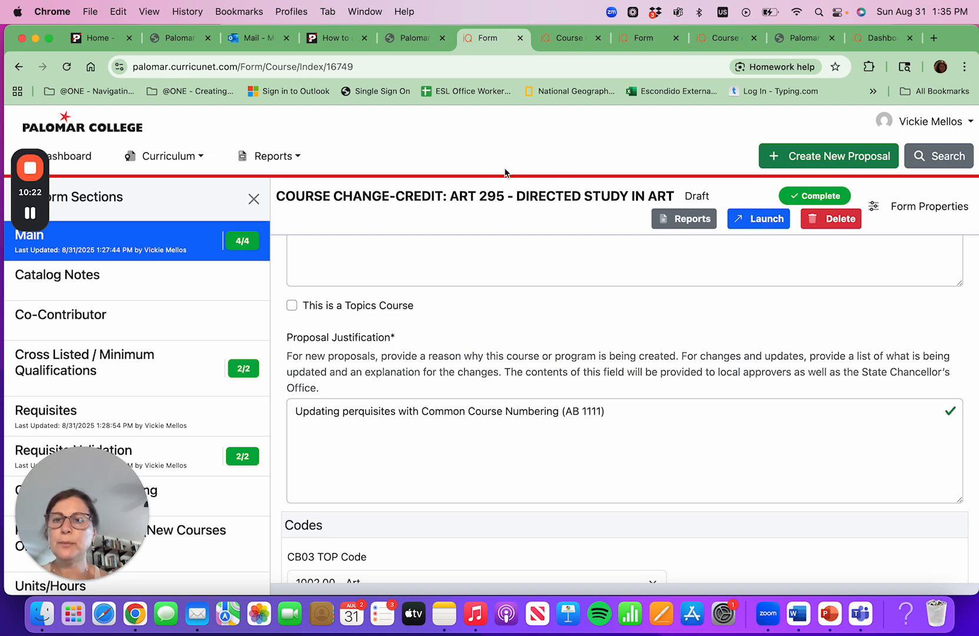
Open the Curriculum options to find the approvals
left_click(199, 158)
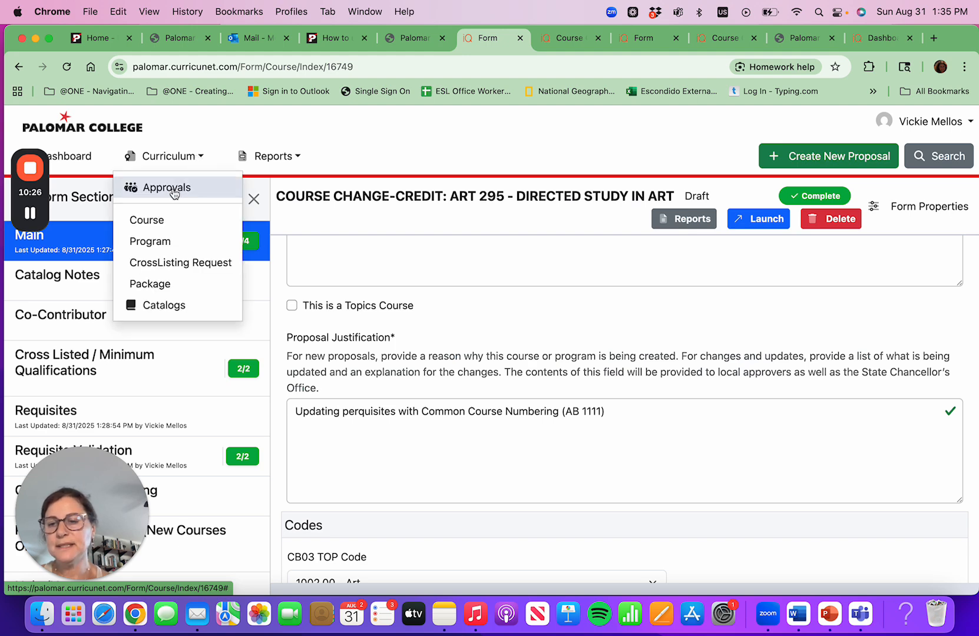